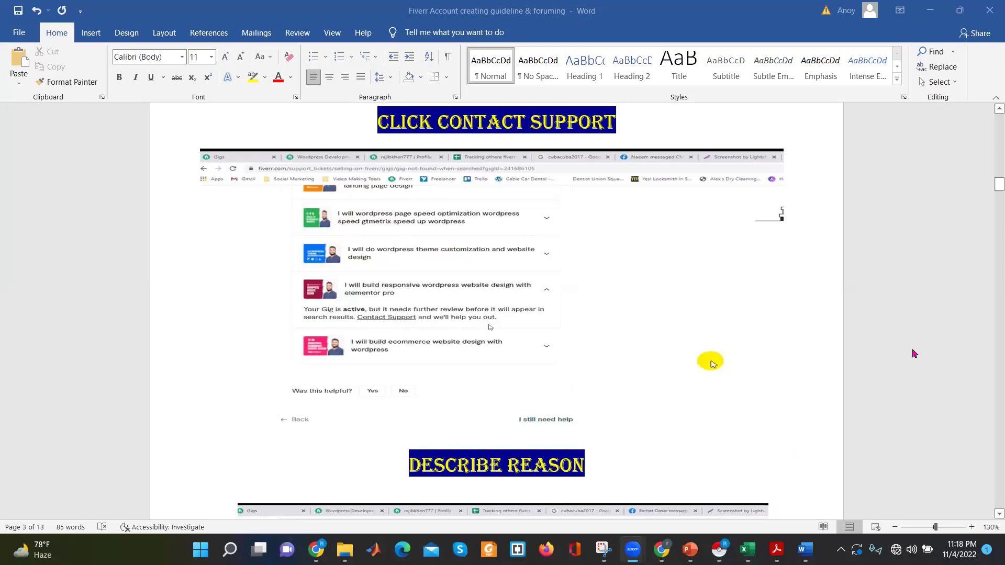
Scroll back up to page 2's FIVERR GIG ACTIVE CHECK Gig status screenshot
left_click(990, 187)
left_click_drag(990, 187, 989, 157)
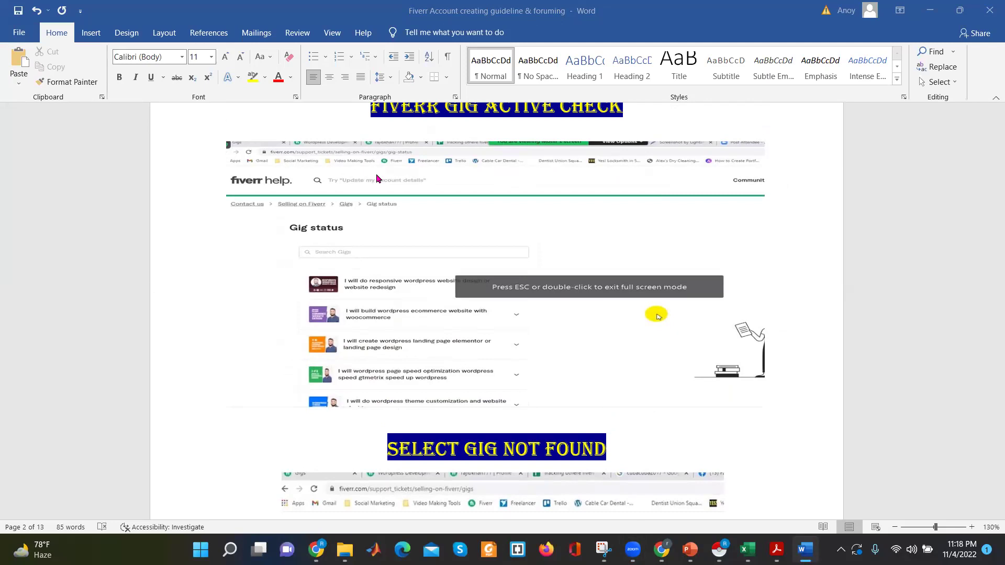
scroll(375, 174, "up", 1)
scroll(375, 174, "up", 2, "ctrl")
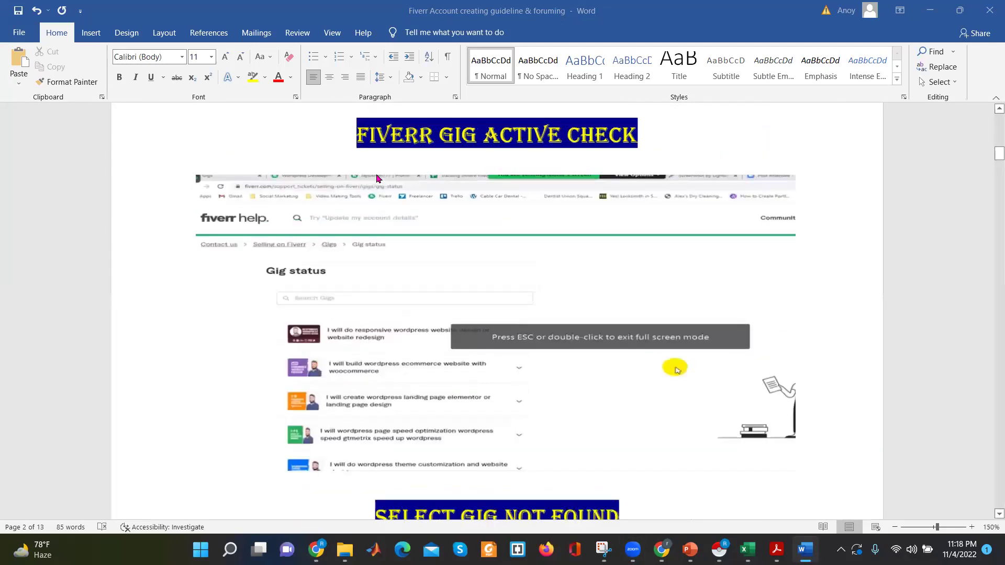
scroll(546, 238, "up", 2, "ctrl")
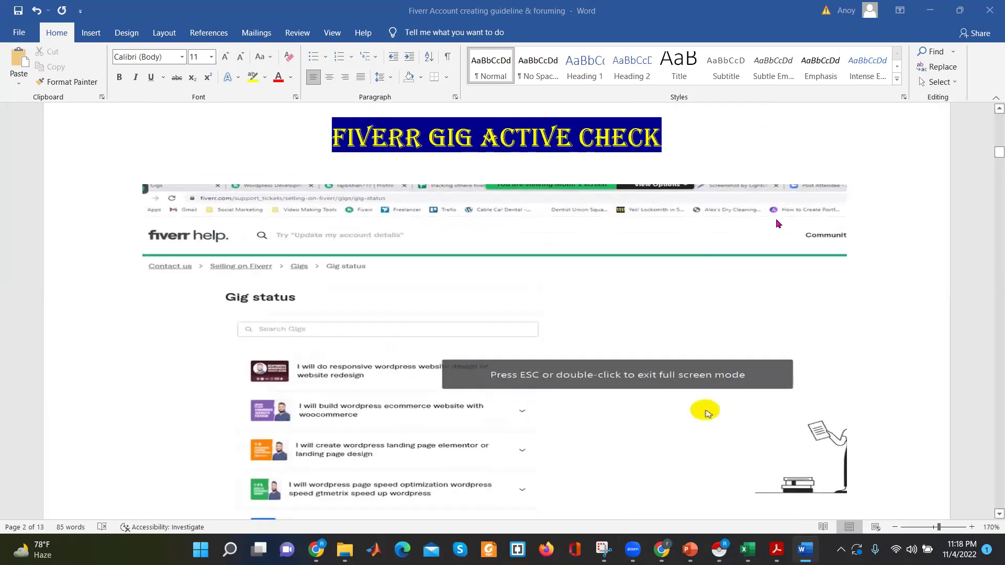
left_click_drag(990, 157, 991, 156)
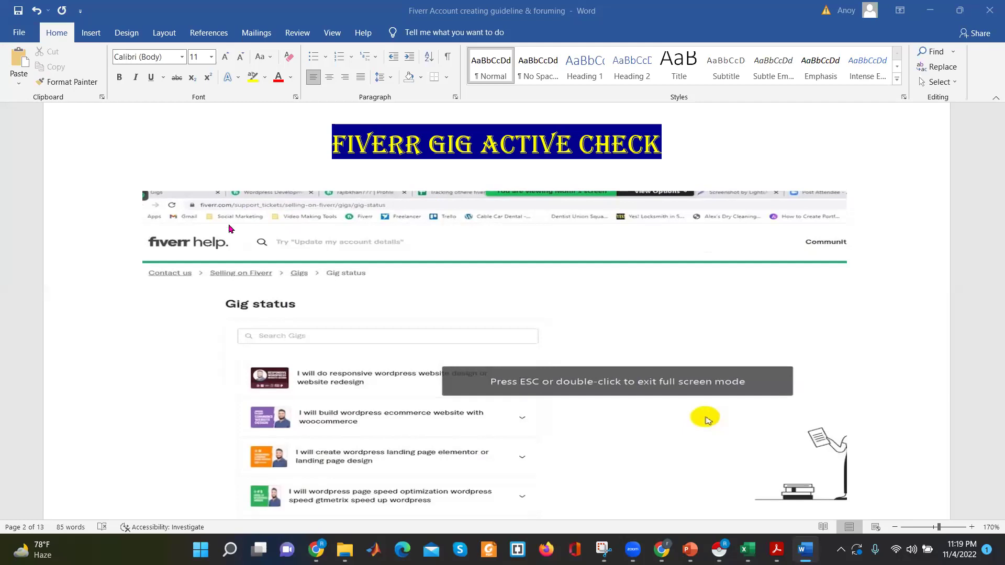
scroll(232, 233, "up", 5, "ctrl")
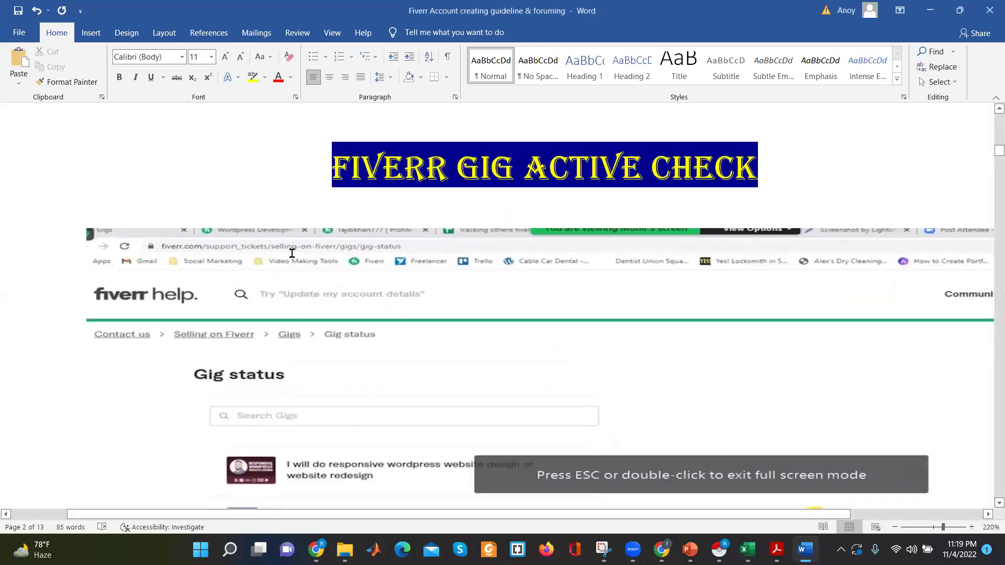
left_click_drag(990, 154, 989, 149)
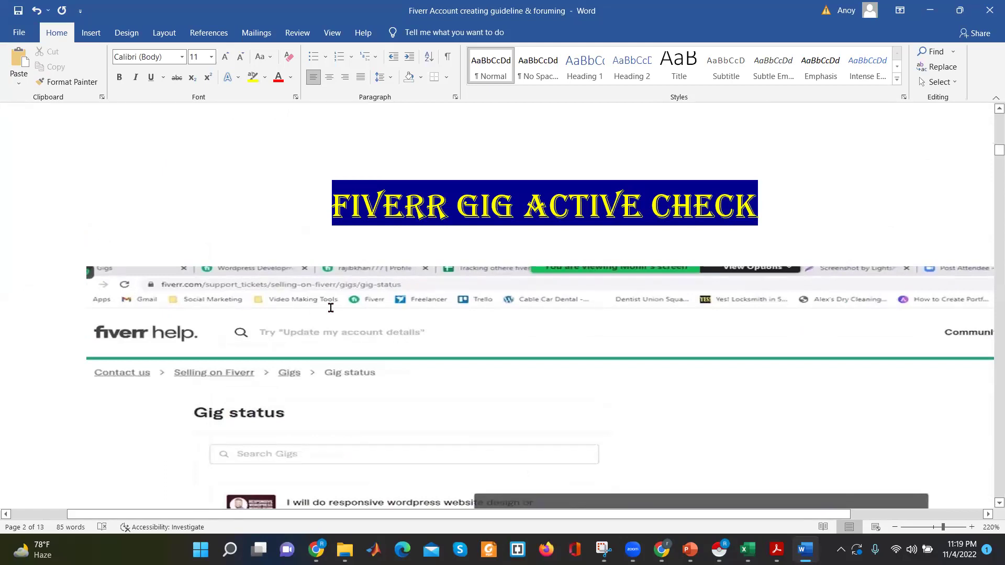
scroll(331, 307, "down", 5)
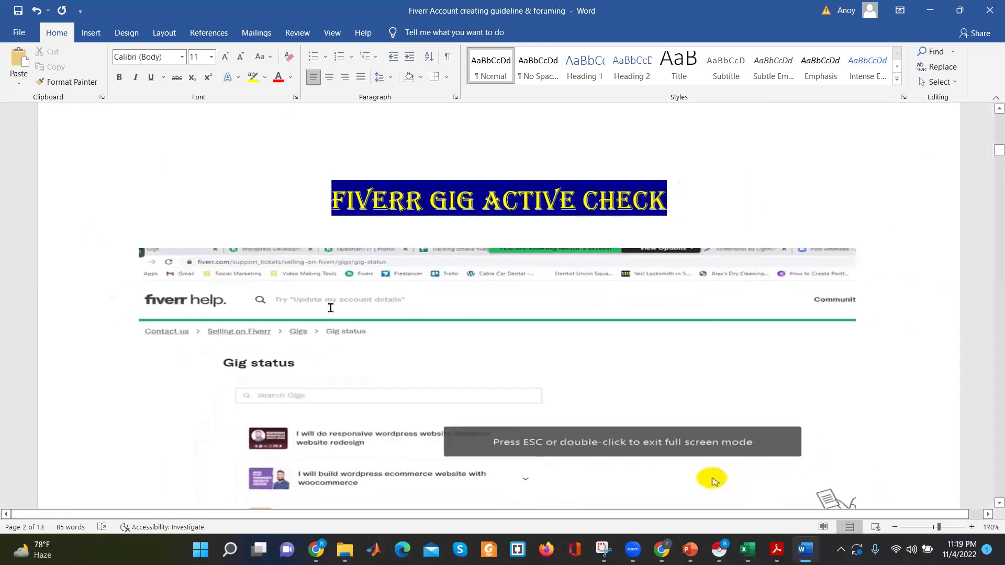
scroll(331, 308, "down", 3)
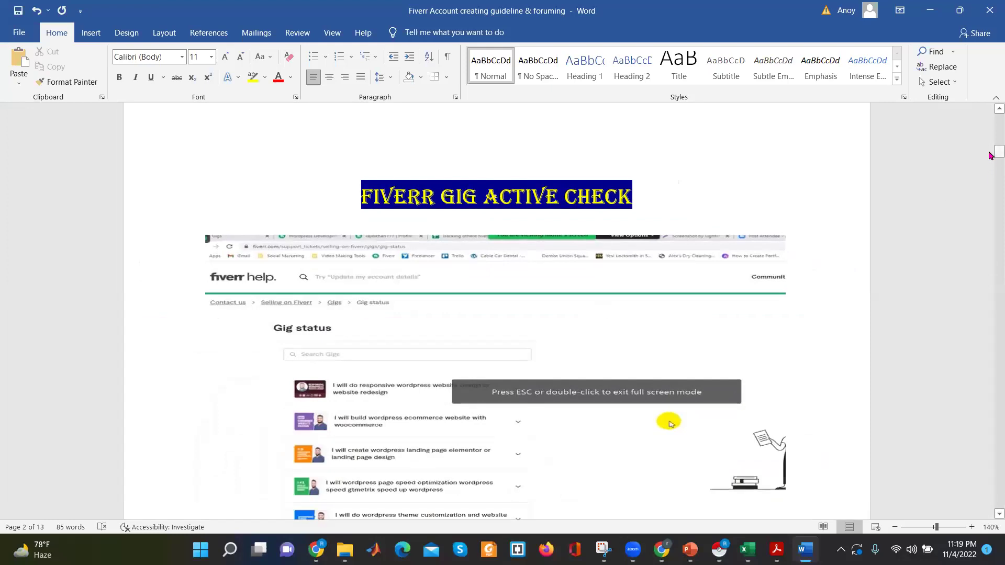
scroll(991, 155, "down", 3)
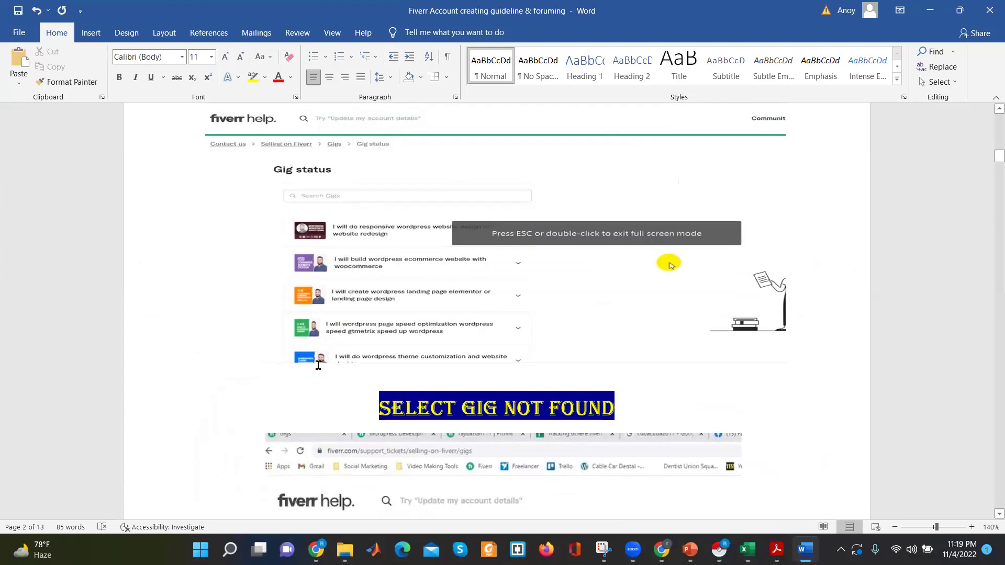
Scroll down to page 3's CLICK CONTACT SUPPORT screenshot, above the DESCRIBE REASON heading
left_click_drag(990, 157, 991, 186)
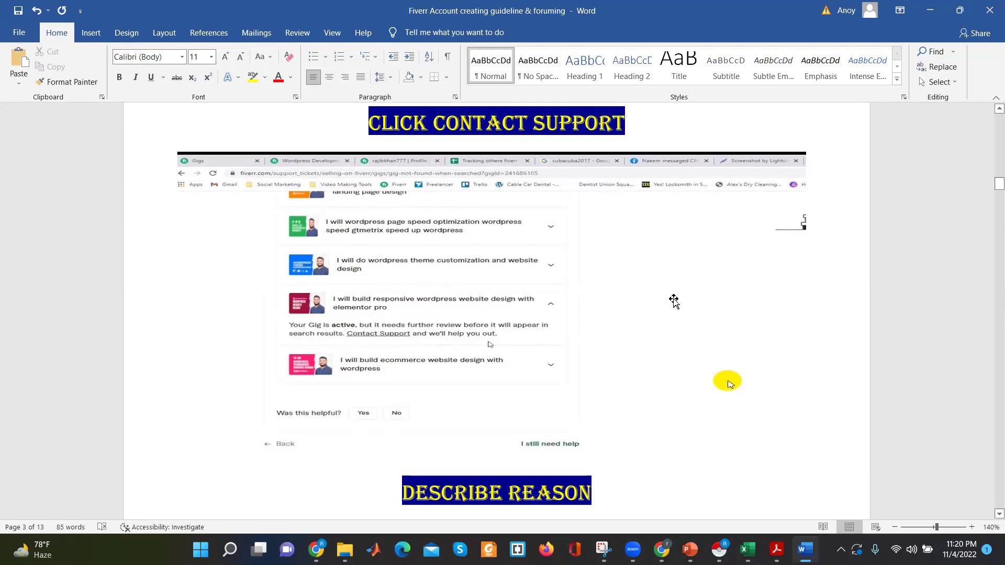
Scroll back up to page 2's Fiverr help Gigs screenshot listing 'Gig not found when searched'
left_click_drag(999, 183, 999, 186)
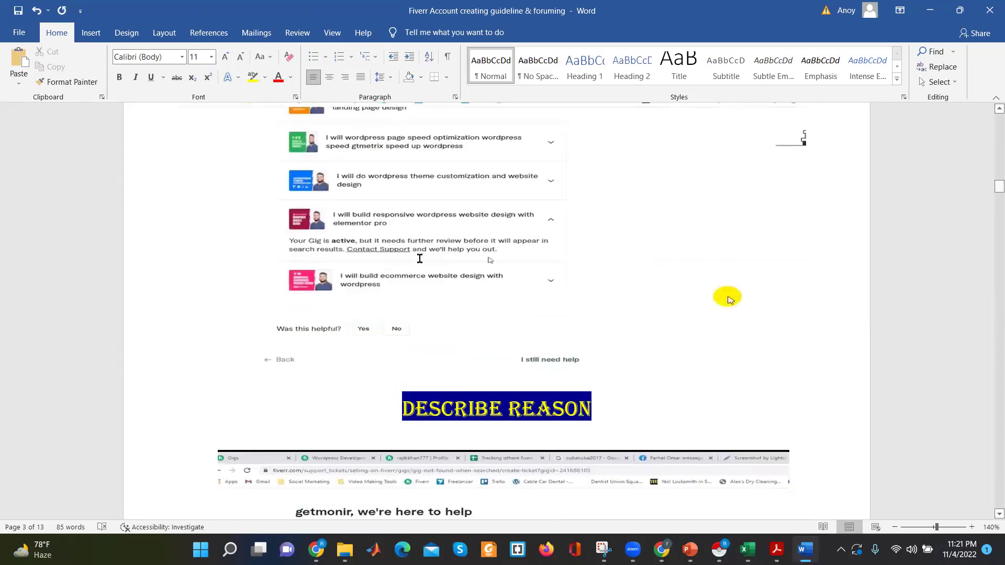
left_click_drag(991, 193, 991, 173)
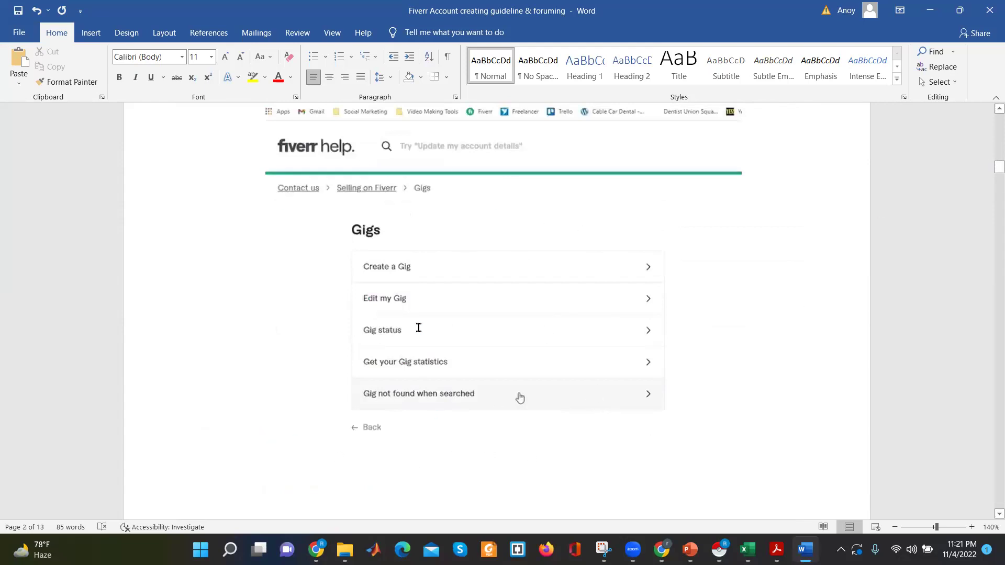
Scroll down to page 3's DESCRIBE REASON support request screenshot with subject and description
left_click_drag(991, 167, 990, 169)
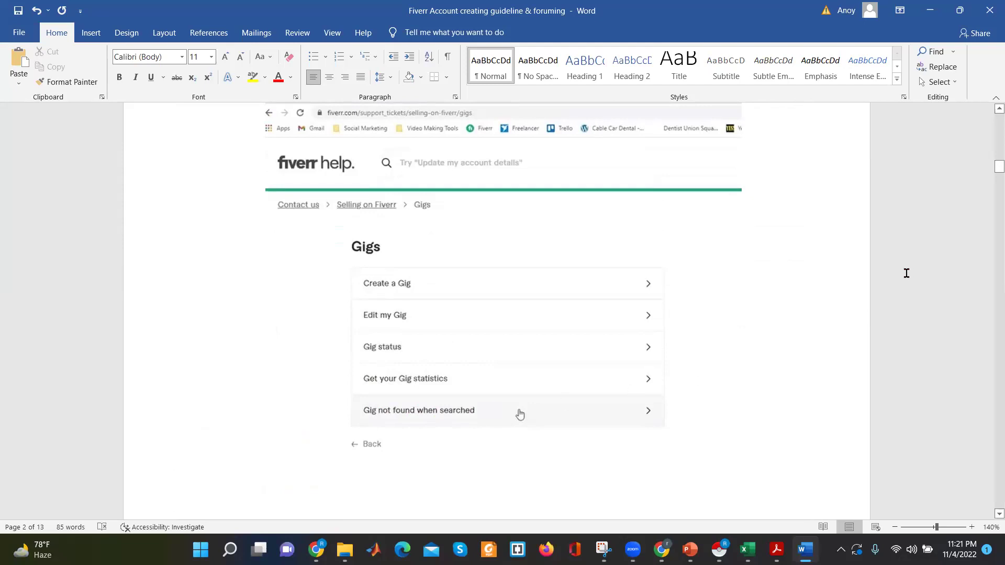
left_click_drag(991, 170, 991, 198)
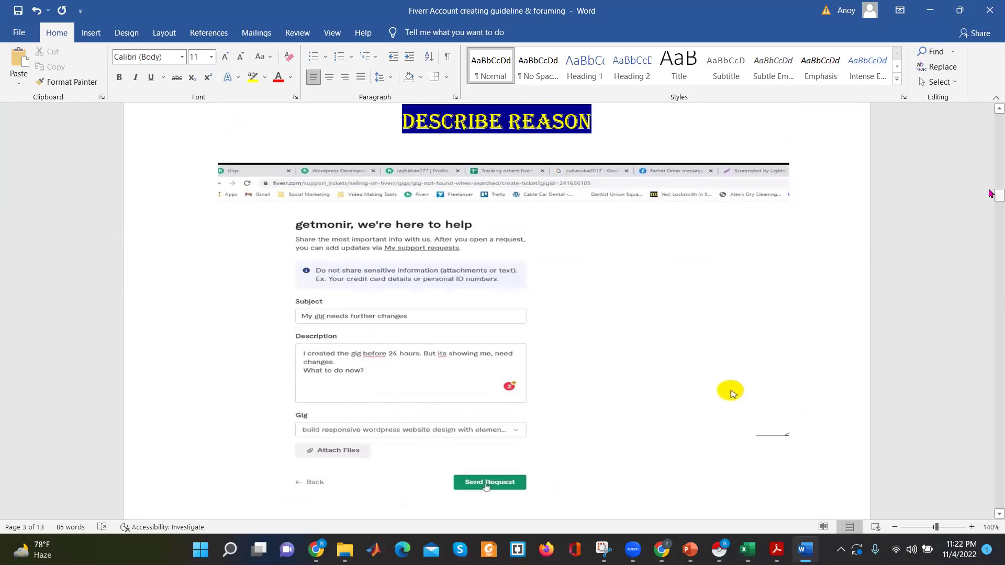
Scroll down to page 4's account settings screenshot showing online status and account deactivation
left_click_drag(992, 196, 990, 200)
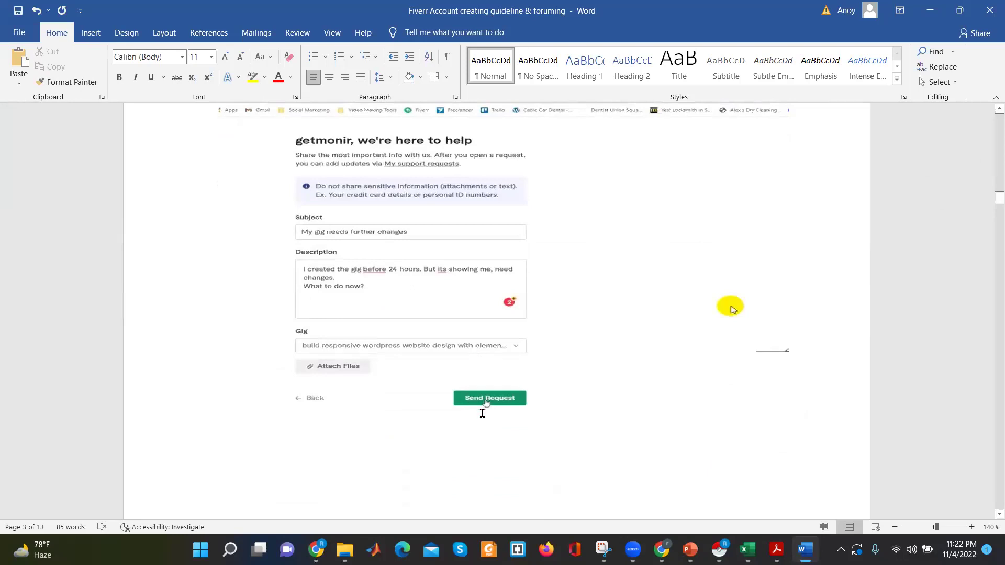
left_click_drag(990, 201, 990, 190)
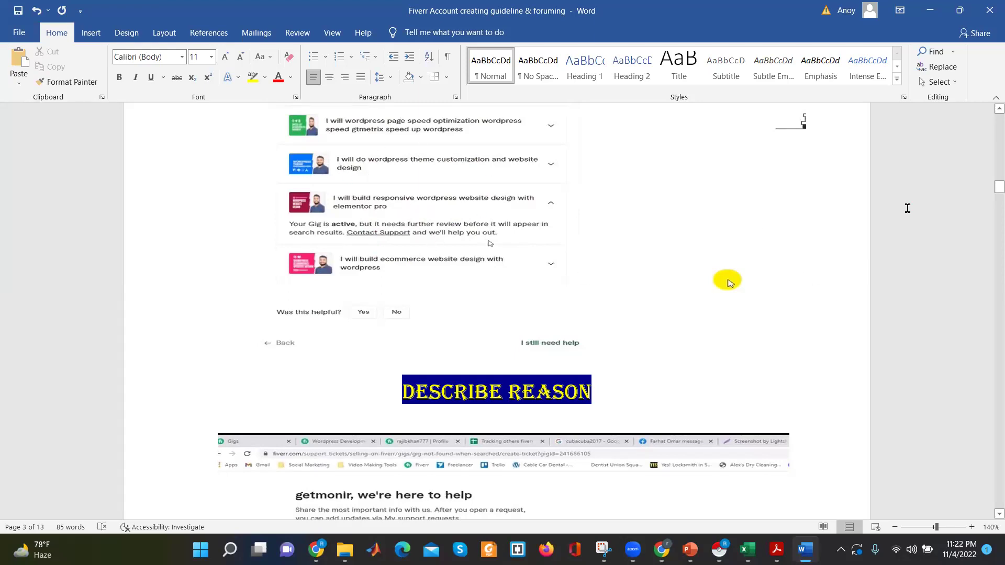
left_click_drag(999, 187, 990, 229)
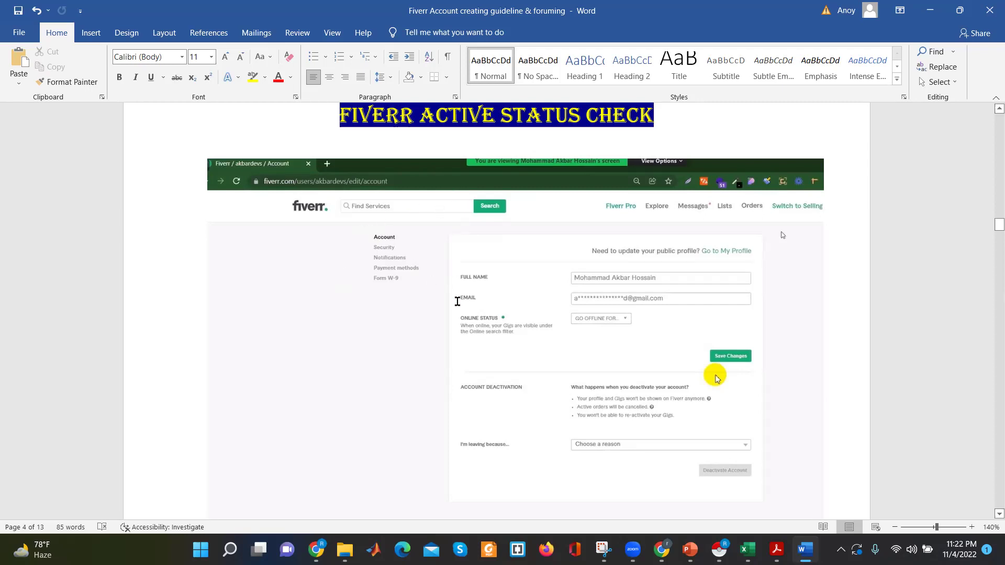
left_click_drag(997, 225, 991, 226)
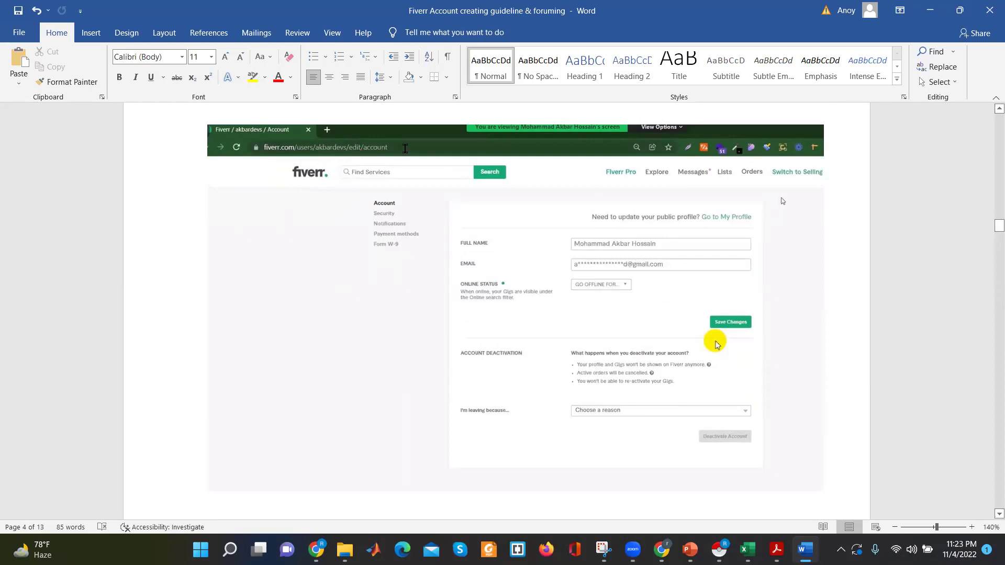
scroll(405, 148, "up", 1, "ctrl")
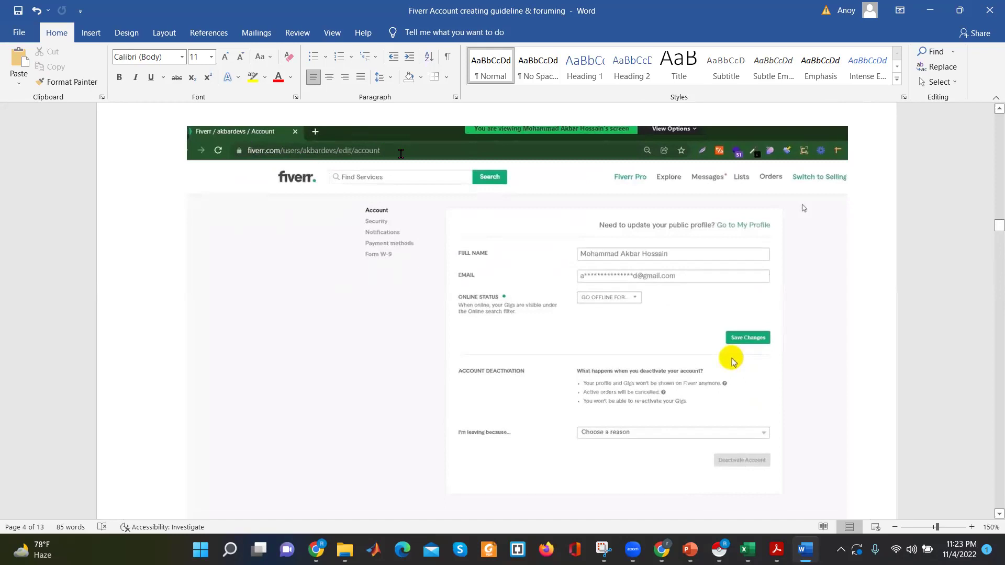
scroll(401, 153, "down", 1, "ctrl")
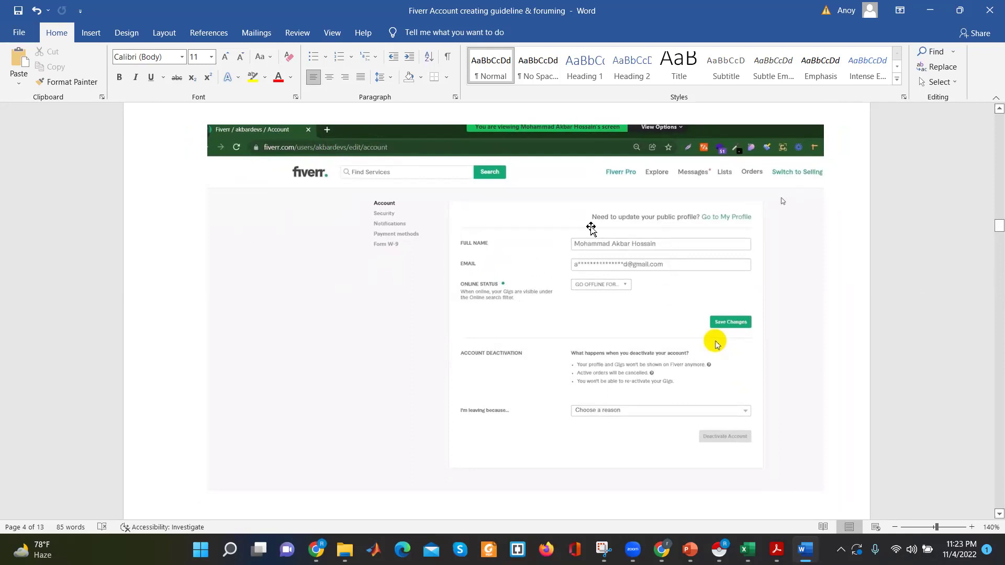
key("Down")
key("Down")
key("Down")
Scroll down to page 5's NO US PERSON tax form screenshot answering No
scroll(930, 259, "down", 6)
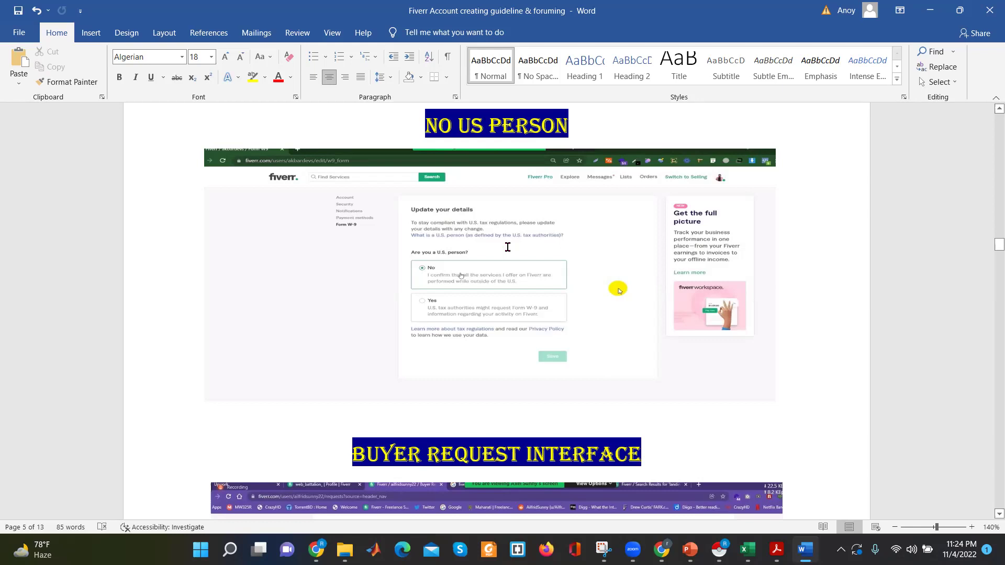
Jump down to page 9's FIVERR FORUM section with the community.fiverr.com welcome screenshot
left_click_drag(997, 245, 985, 366)
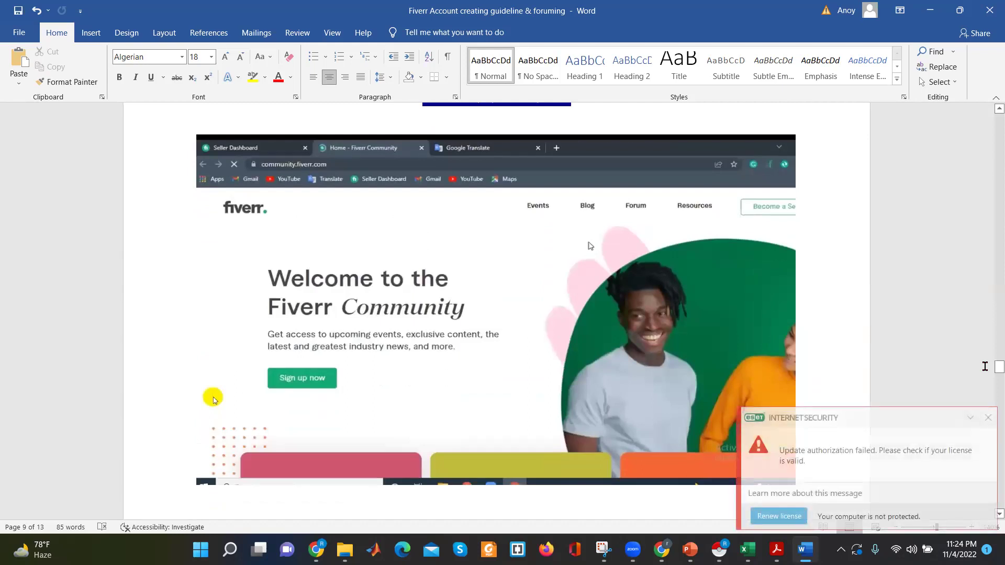
Close the ESET Internet Security licence warning covering the Fiverr Community screenshot
left_click(989, 418)
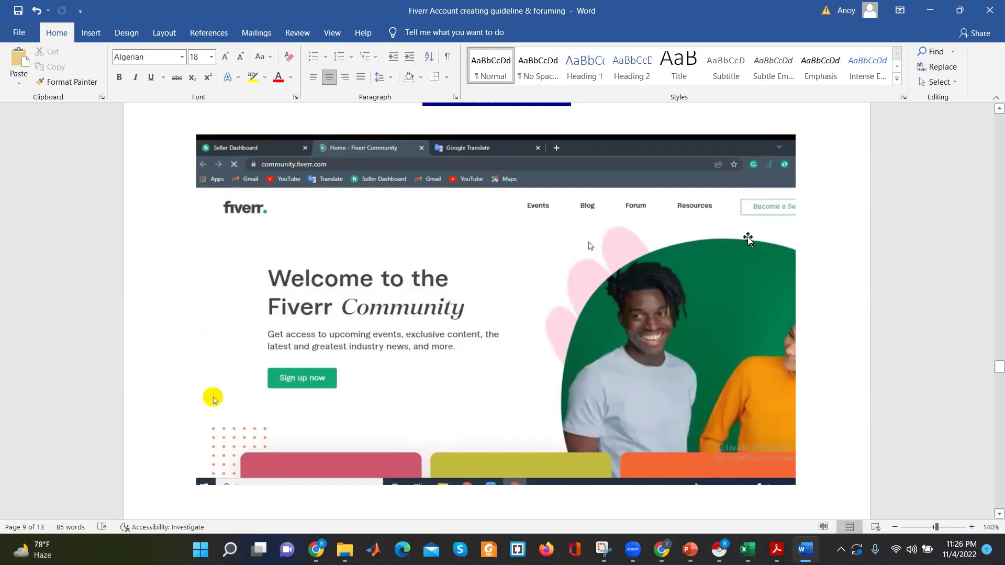
Scroll down to page 10's Browse by category screenshot and the SELECT FIVERR SUCCESS TIPS heading
left_click_drag(990, 367, 991, 382)
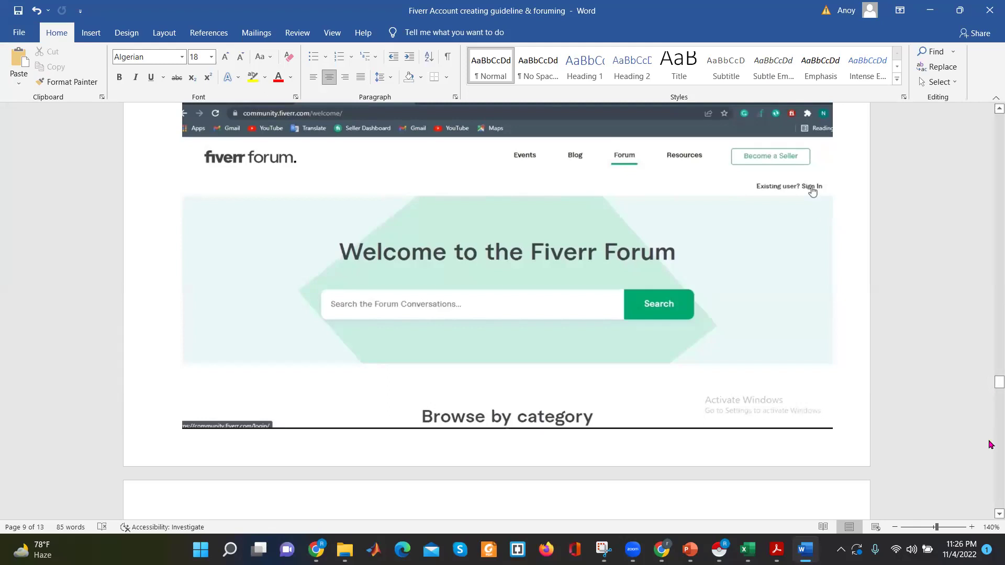
scroll(989, 516, "down", 5)
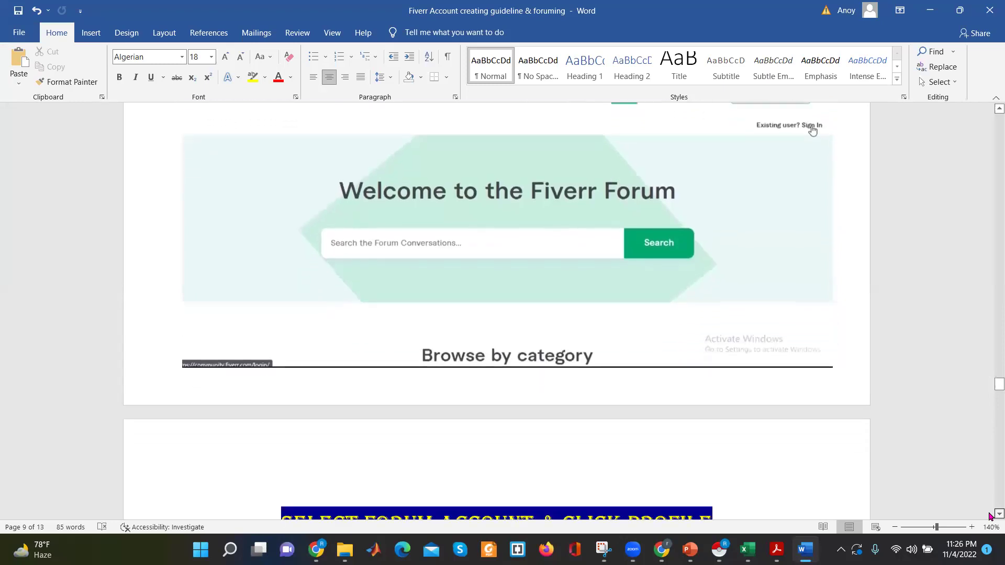
scroll(989, 516, "down", 8)
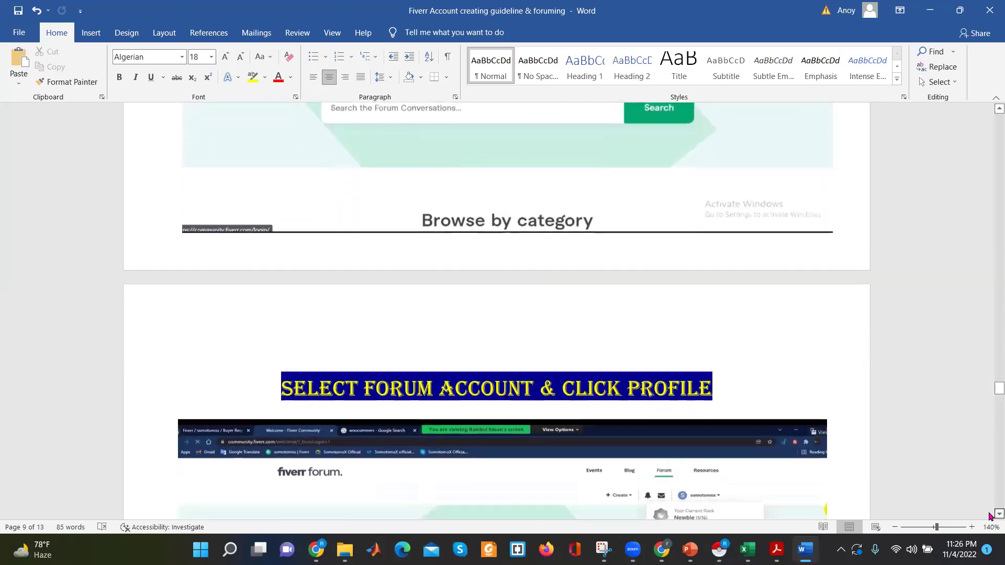
scroll(989, 516, "down", 6)
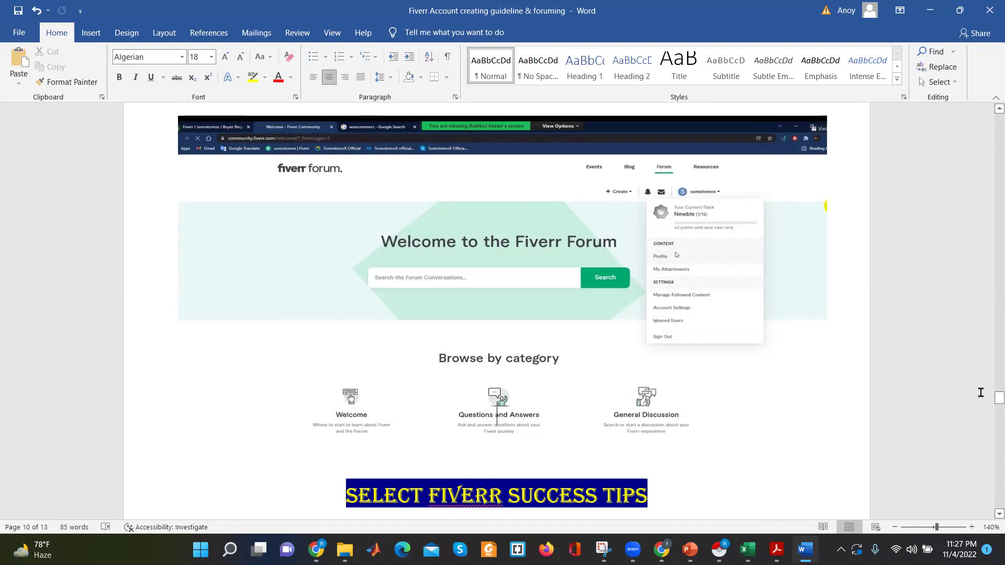
Scroll back up to page 9's SELECT FORUM & SIGN IN screenshot showing the forum's Sign In link
left_click_drag(991, 401, 990, 408)
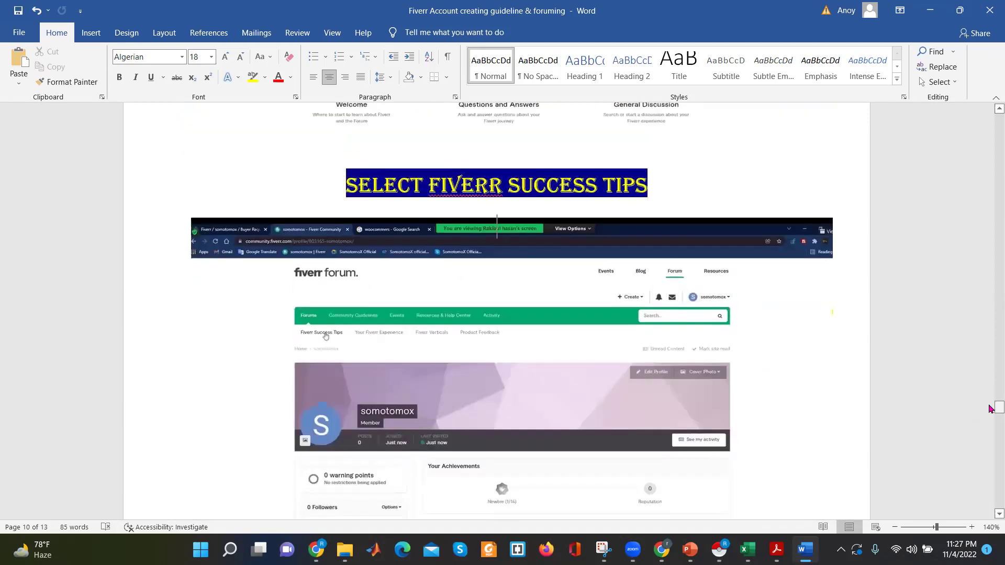
left_click(991, 514)
left_click(991, 514)
left_click(990, 515)
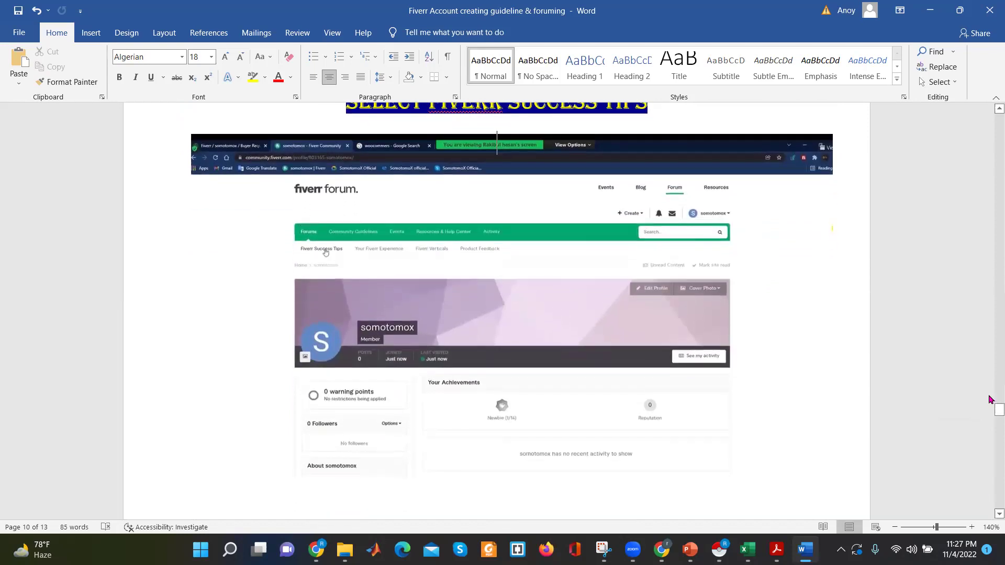
scroll(277, 174, "up", 6)
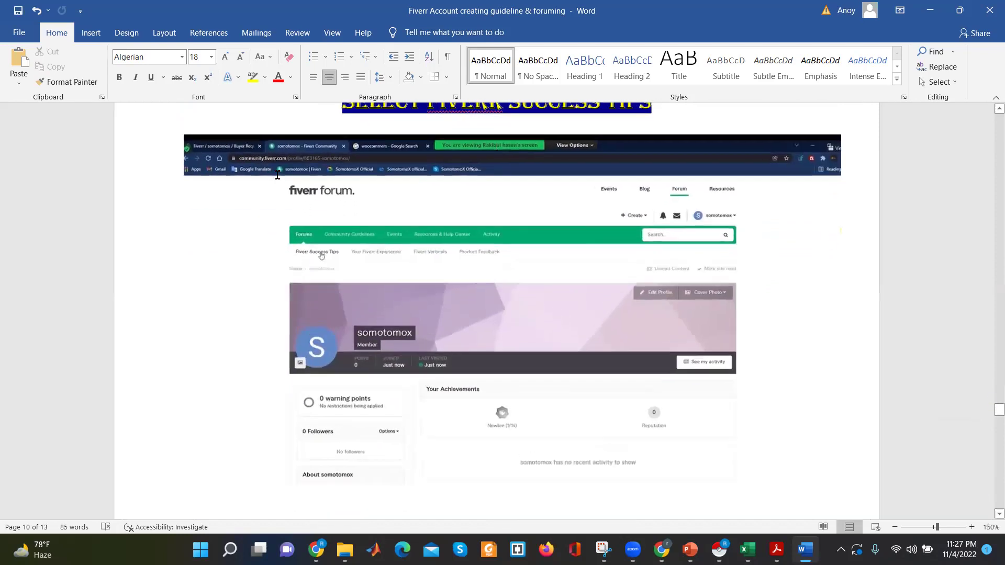
scroll(277, 174, "up", 1)
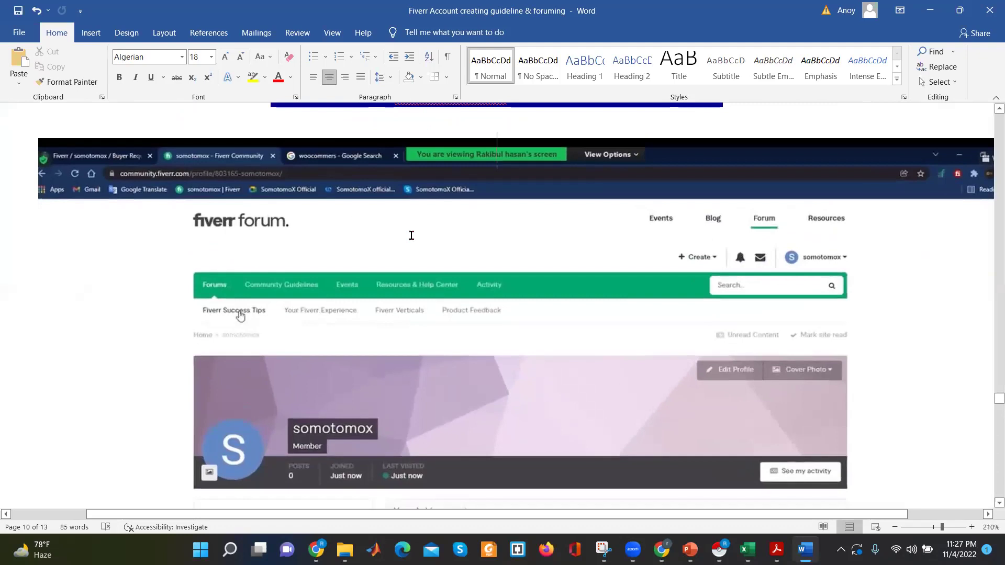
scroll(412, 236, "down", 6)
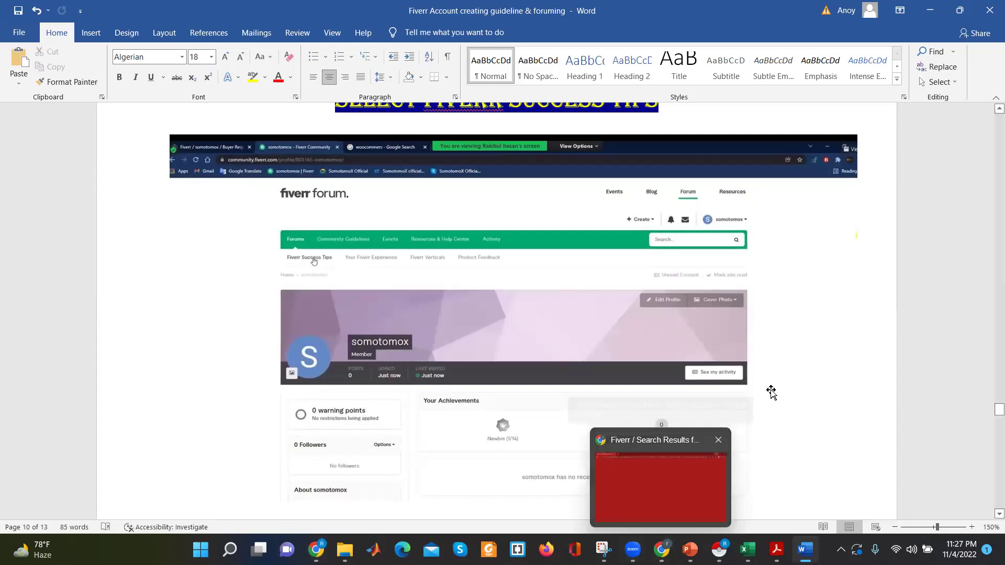
left_click_drag(990, 414, 991, 377)
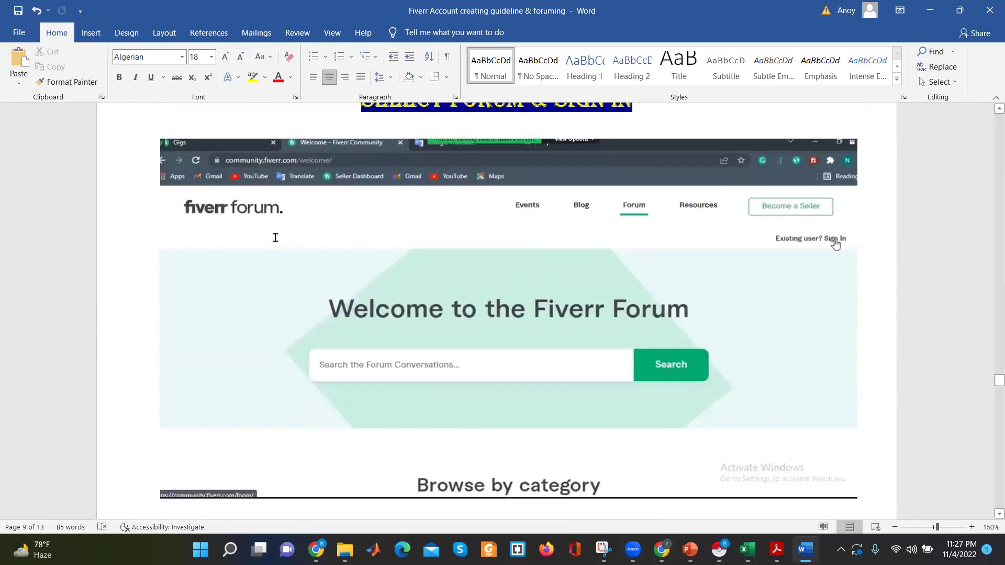
left_click_drag(991, 377, 990, 366)
Jump back up to the FIVERR FORUM heading so the community.fiverr.com screenshot begins below it
left_click(990, 364)
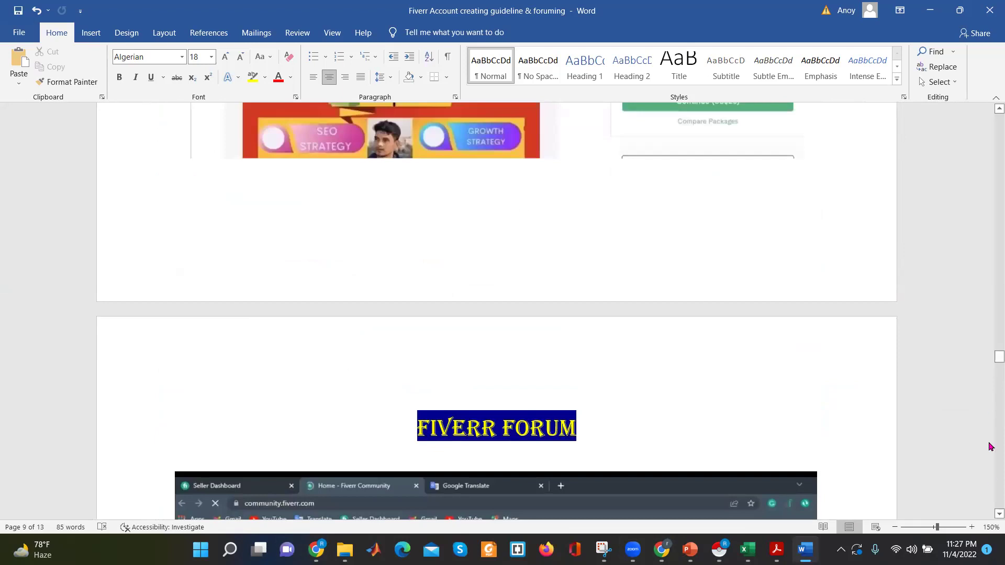
scroll(362, 455, "down", 2)
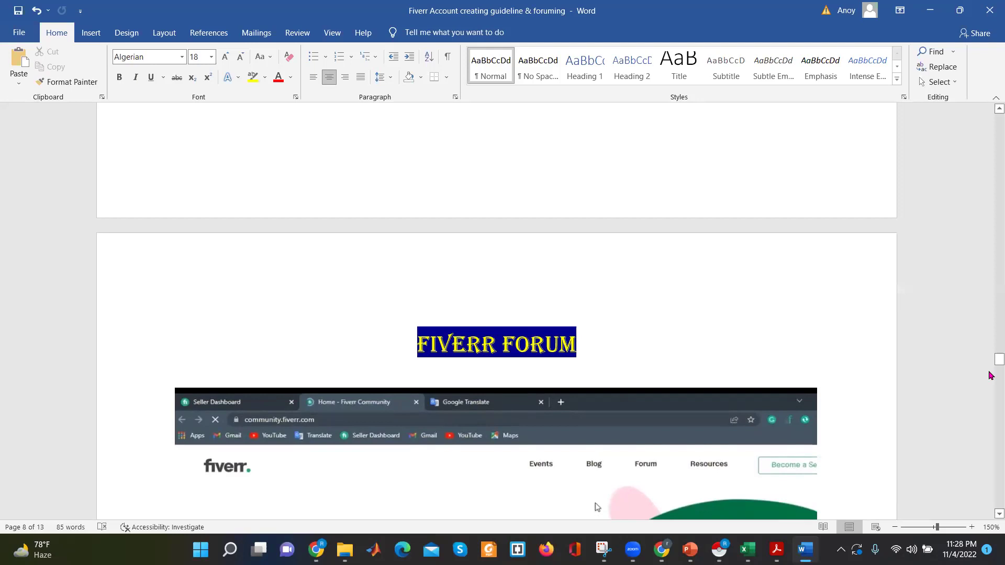
Bring page 9's full community.fiverr.com welcome screenshot, with Events, Blog, Forum and Resources links, into view
scroll(991, 371, "down", 3)
left_click_drag(991, 371, 991, 366)
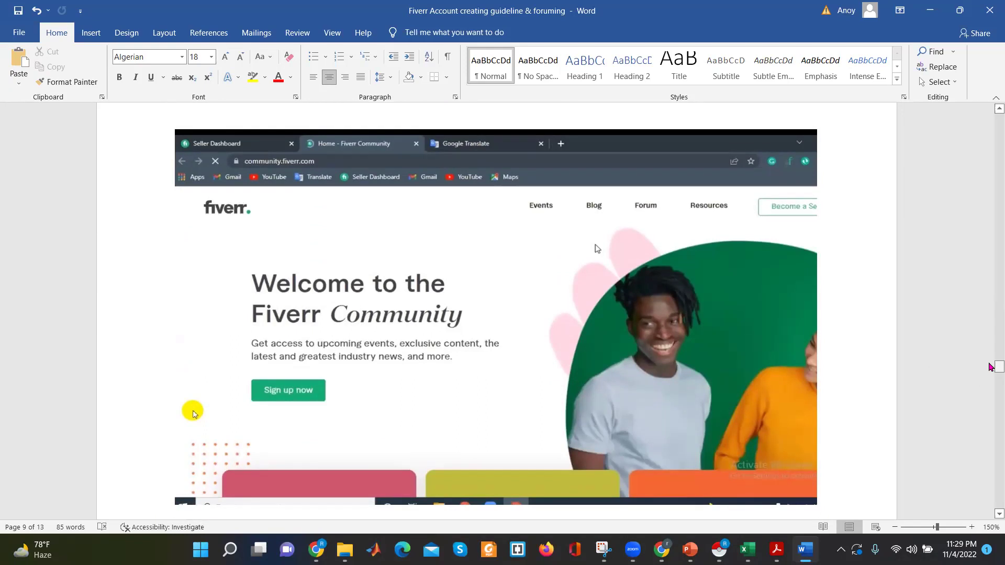
left_click_drag(991, 367, 991, 368)
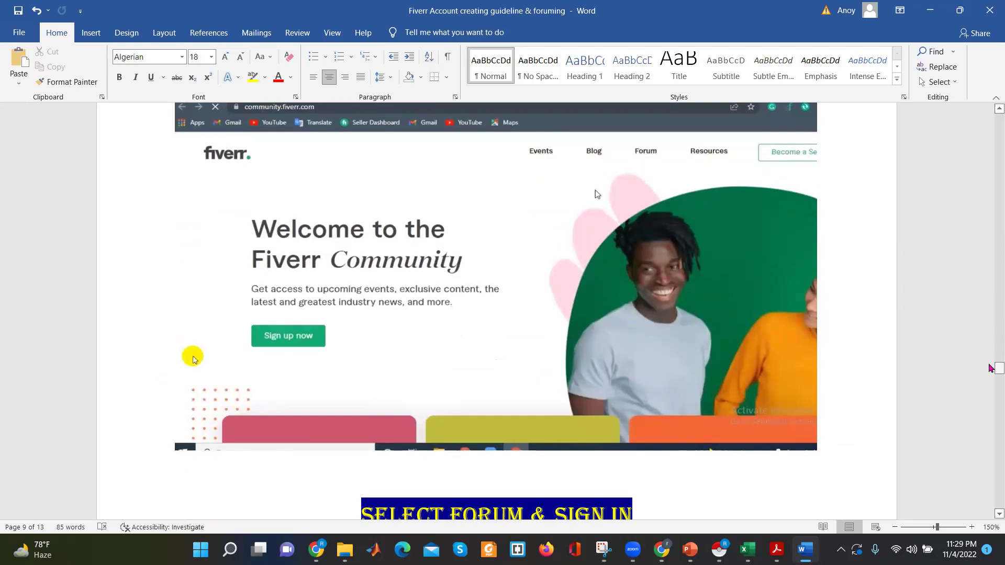
left_click(989, 365)
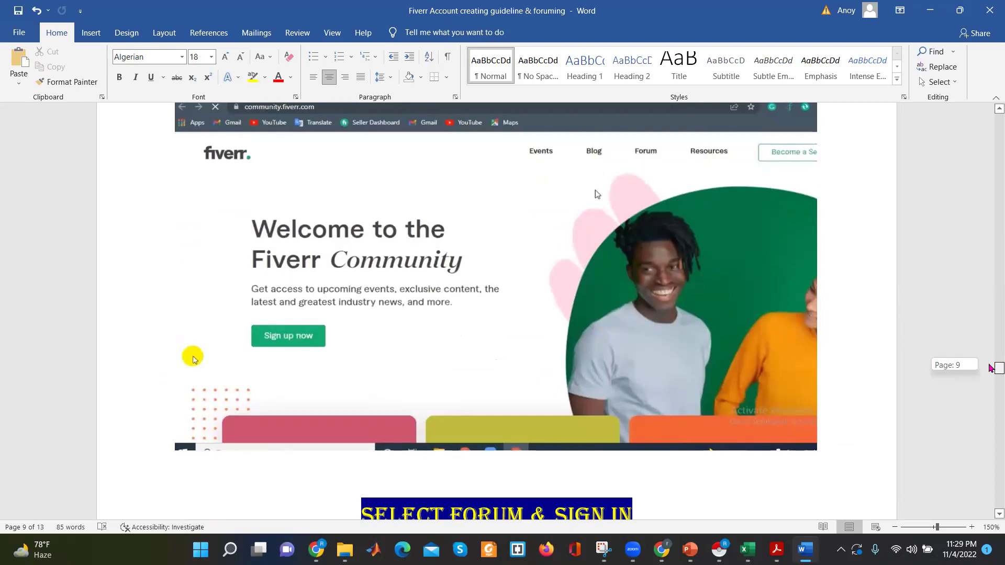
left_click_drag(991, 367, 991, 370)
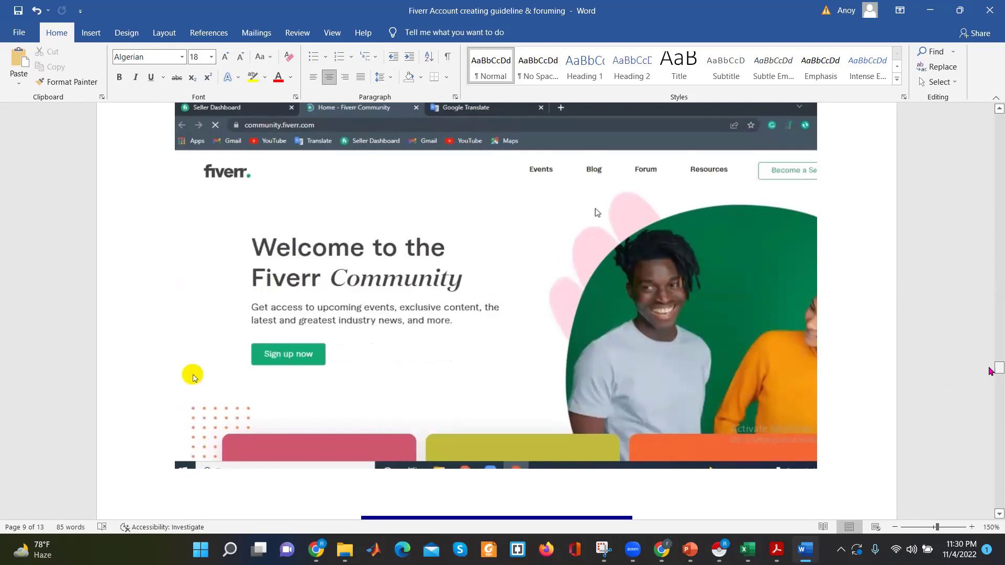
Scroll past SELECT FORUM & SIGN IN to page 10's signed-in forum screenshot showing the account menu
left_click_drag(991, 371, 991, 380)
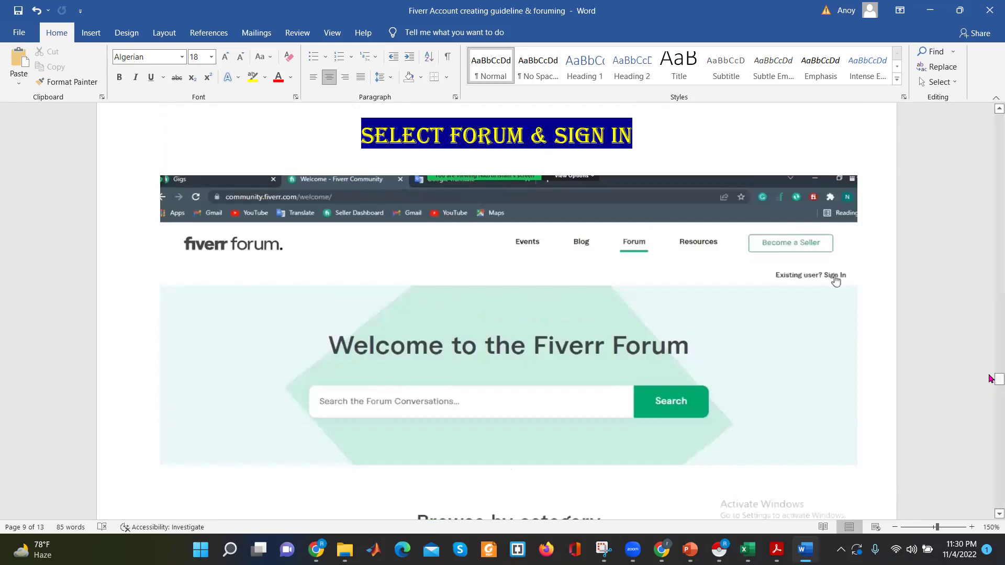
left_click_drag(991, 381, 990, 383)
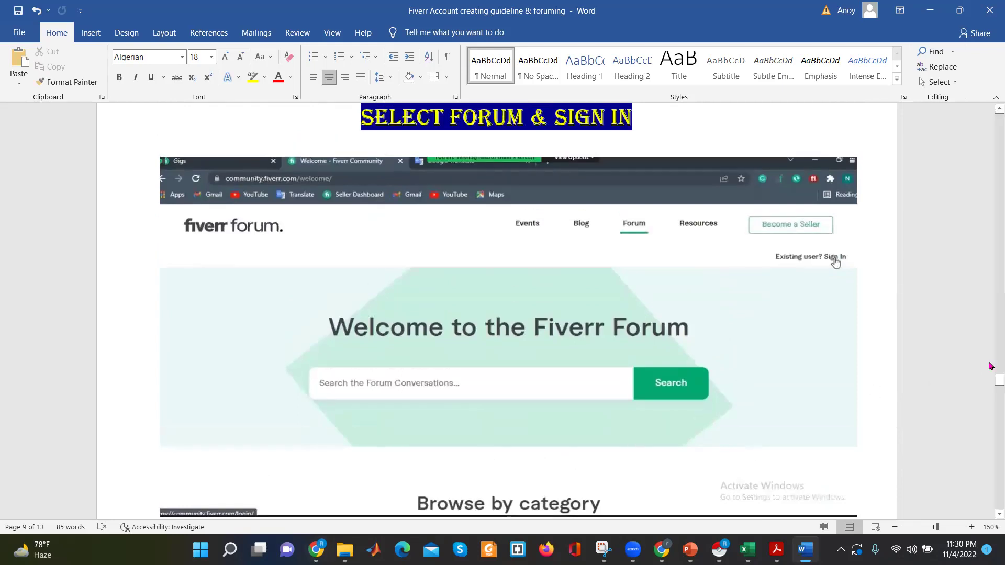
left_click_drag(990, 382, 991, 407)
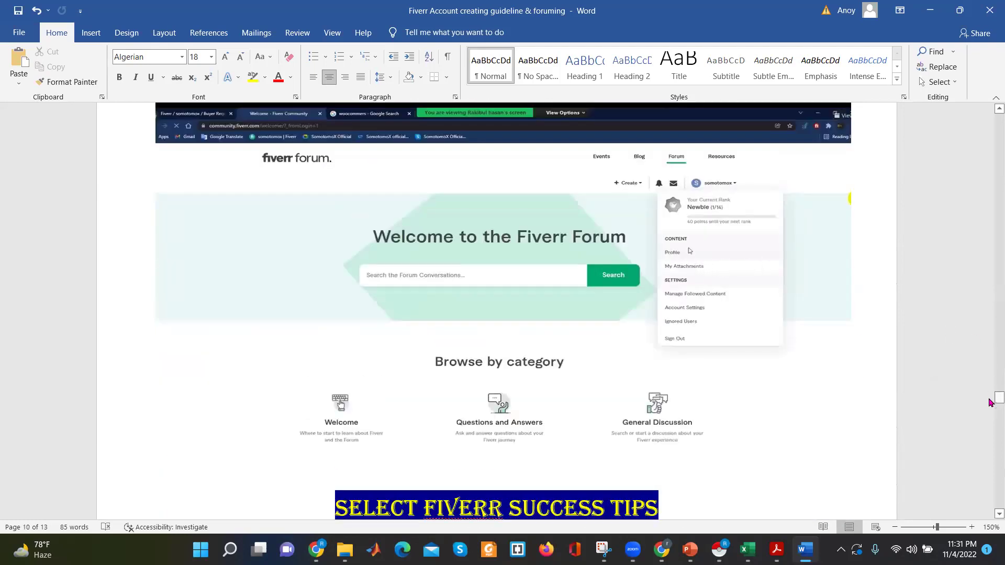
Scroll to the forum member profile screenshot showing 0 warning points and no followers
left_click_drag(990, 397, 989, 410)
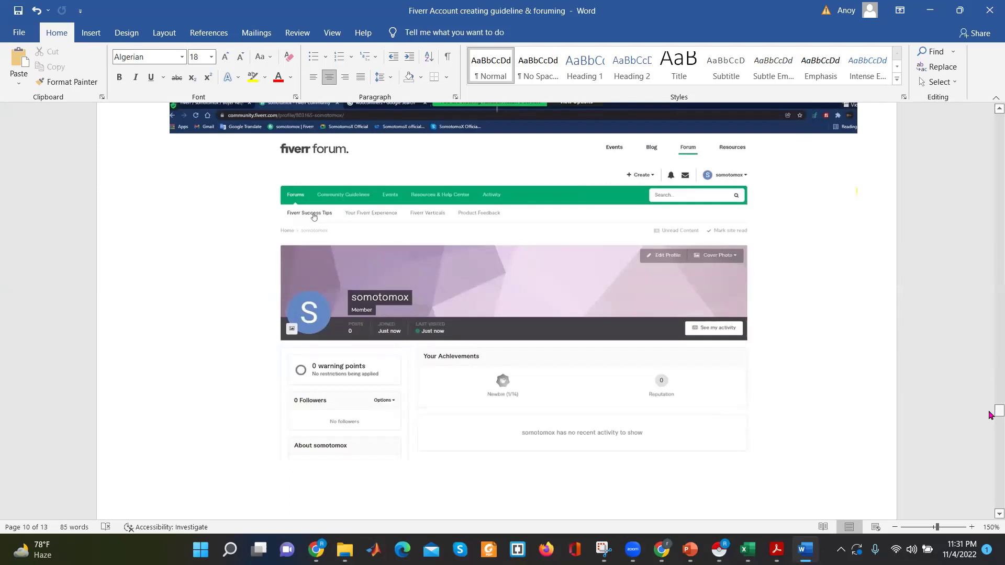
left_click(317, 548)
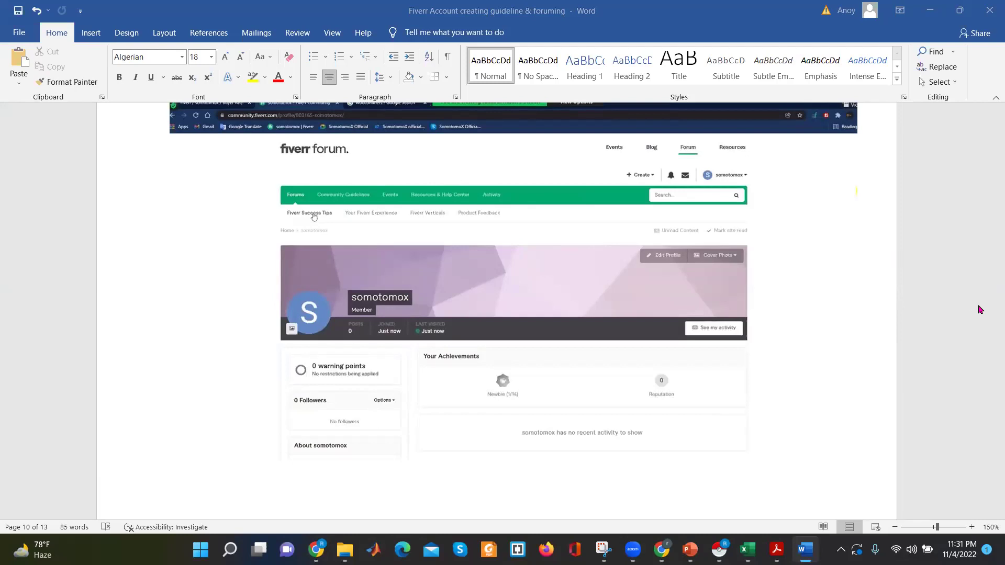
left_click(983, 326)
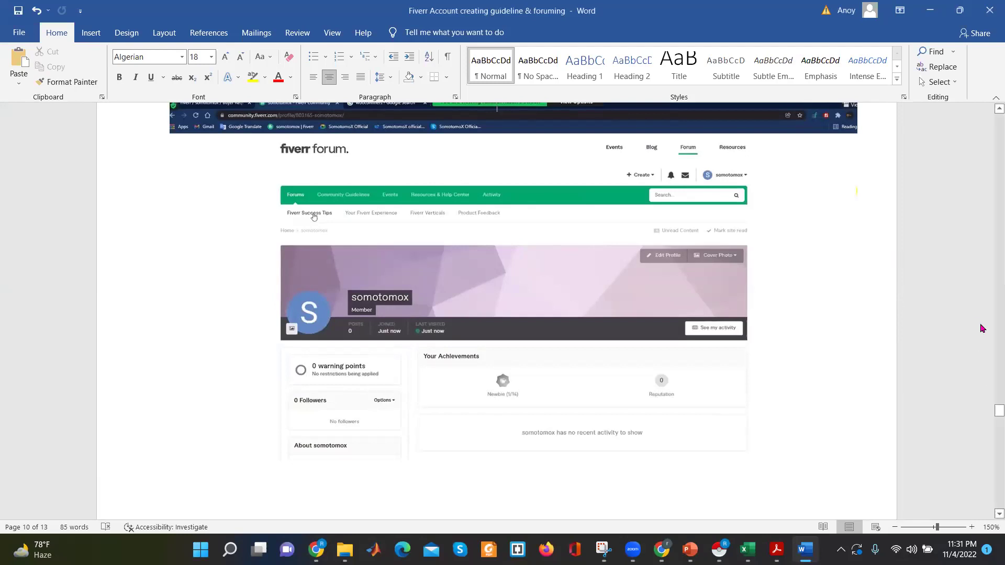
left_click_drag(996, 412, 983, 419)
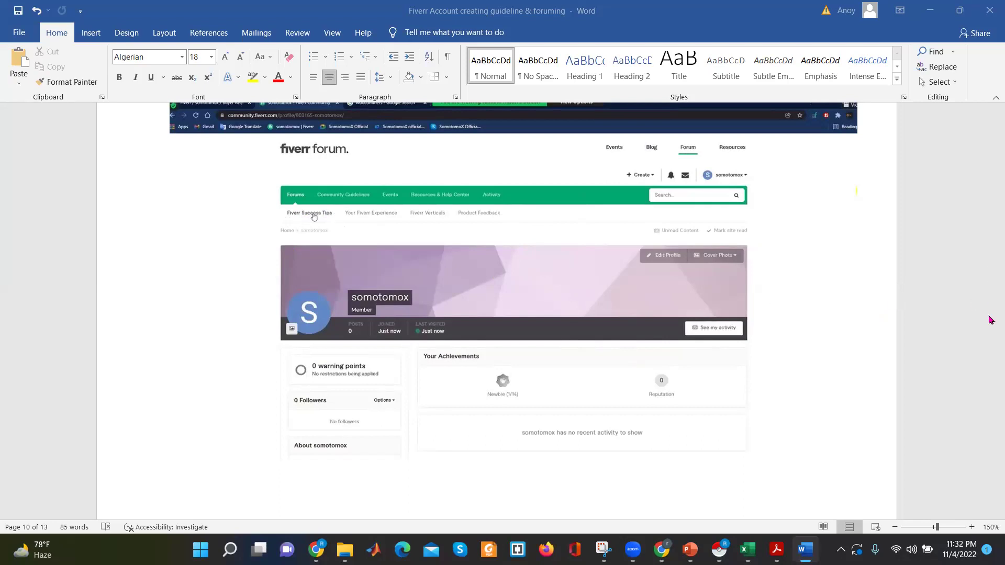
Scroll to page 11's Tips for Sellers topic list, including 'No orders for a long time'
left_click_drag(992, 411, 990, 430)
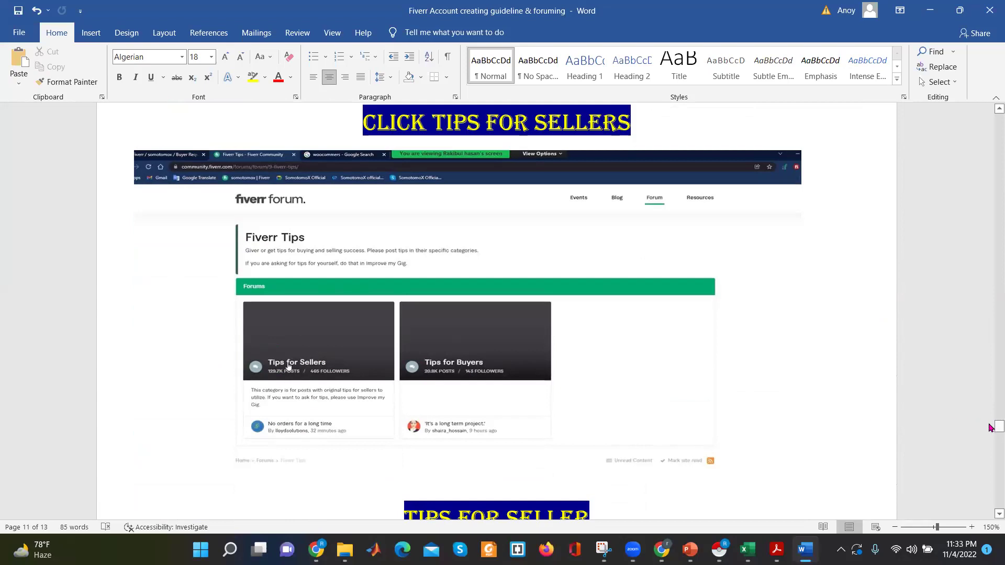
left_click_drag(992, 427, 991, 430)
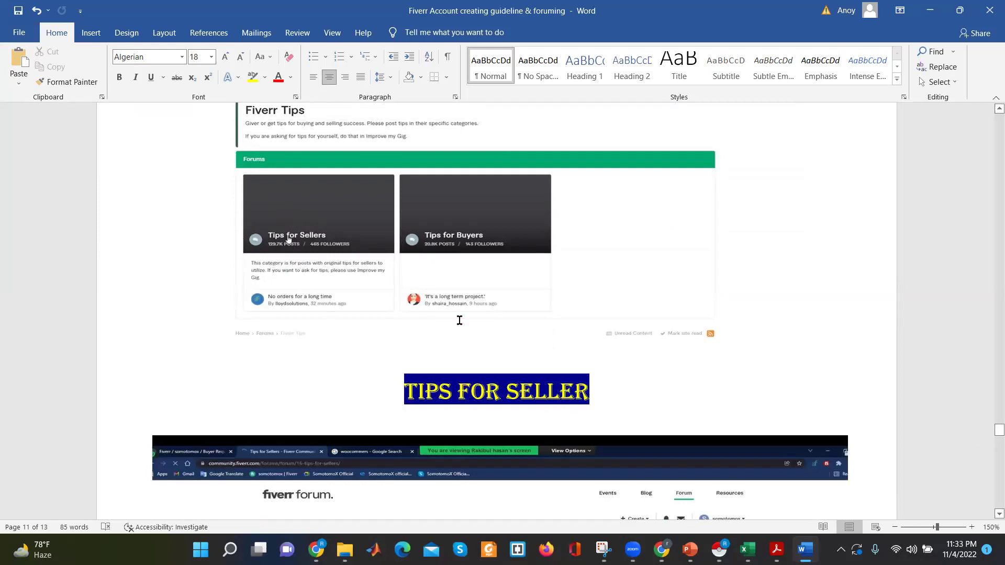
left_click_drag(993, 430, 990, 445)
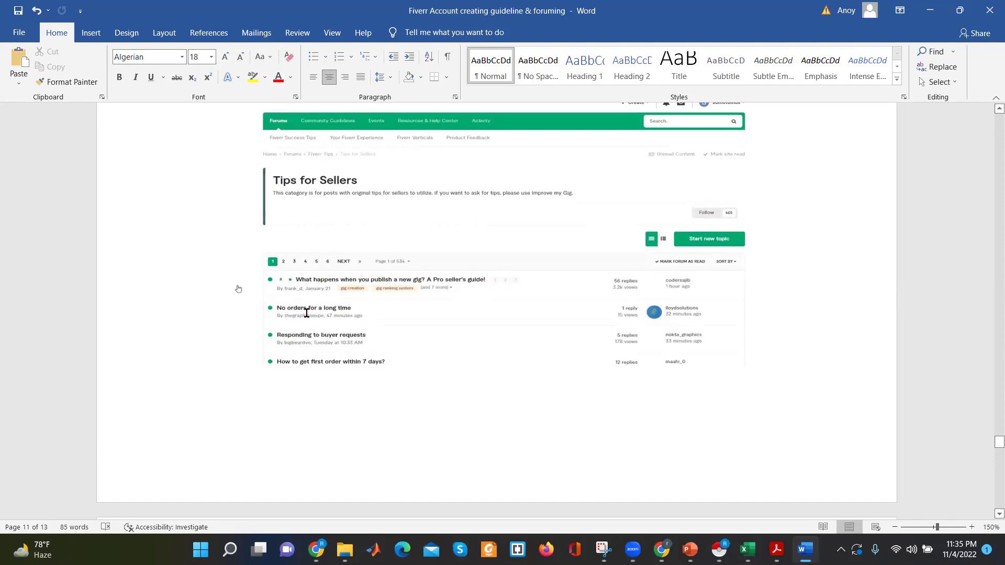
Scroll to page 12's screenshot of the opened 'No orders for a long time' forum post
left_click_drag(990, 446, 990, 466)
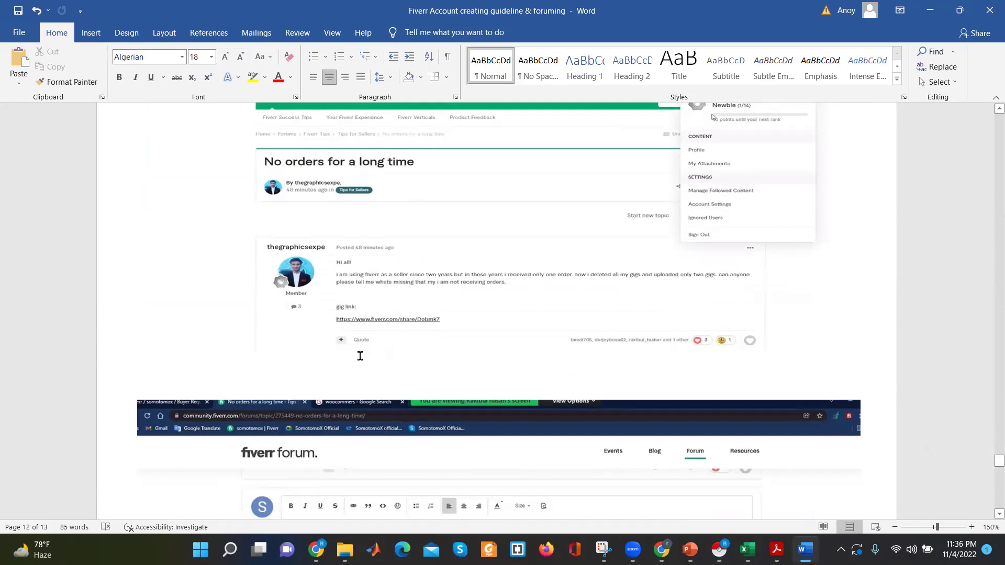
Zoom from 150% to 170% and scroll to the reply editor screenshot suggesting a new gig
scroll(353, 358, "up", 2)
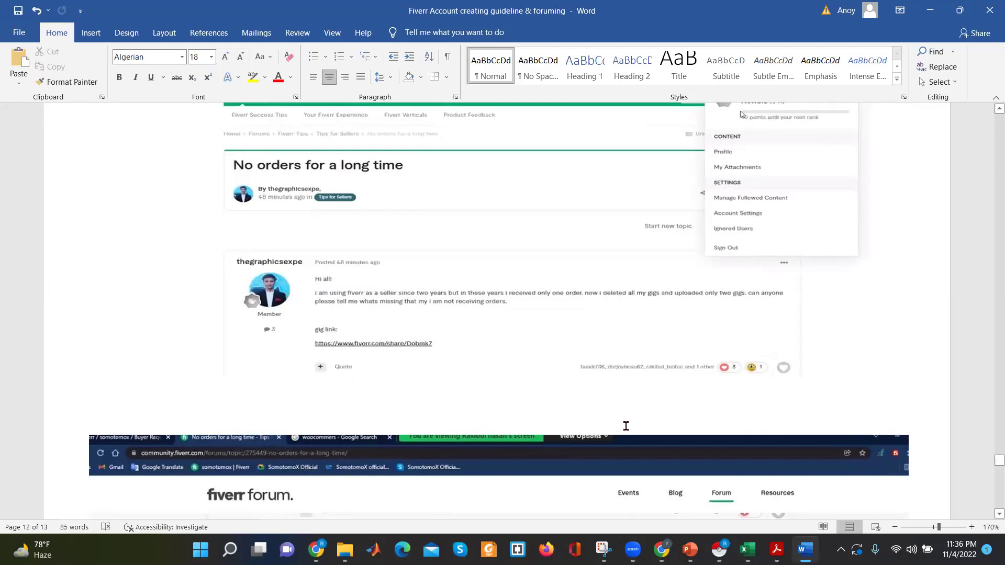
left_click_drag(991, 463, 990, 471)
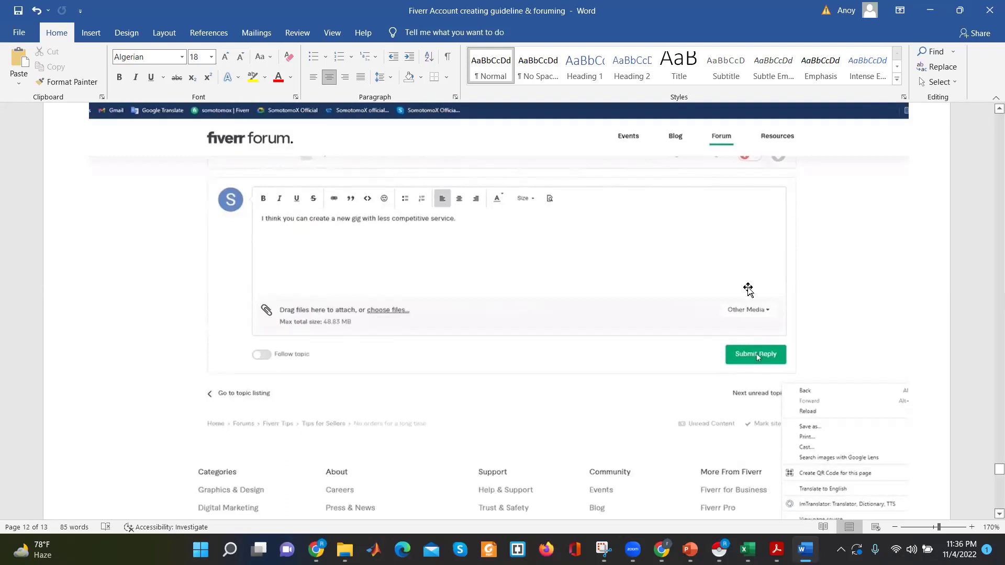
Scroll to the screenshot with the drafted reply 'This is really a valuable post for new seller'
left_click_drag(990, 468, 990, 470)
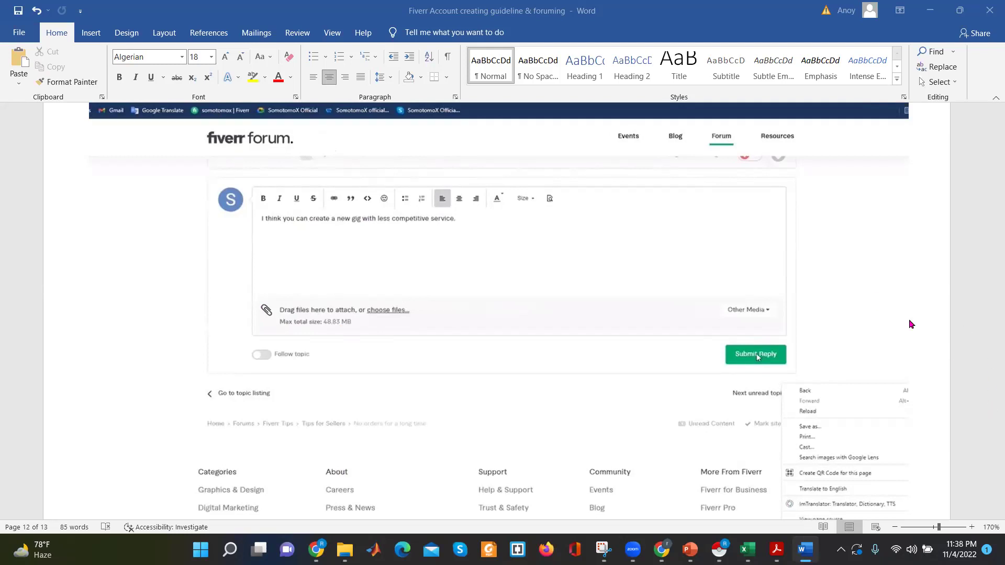
left_click_drag(992, 476, 991, 475)
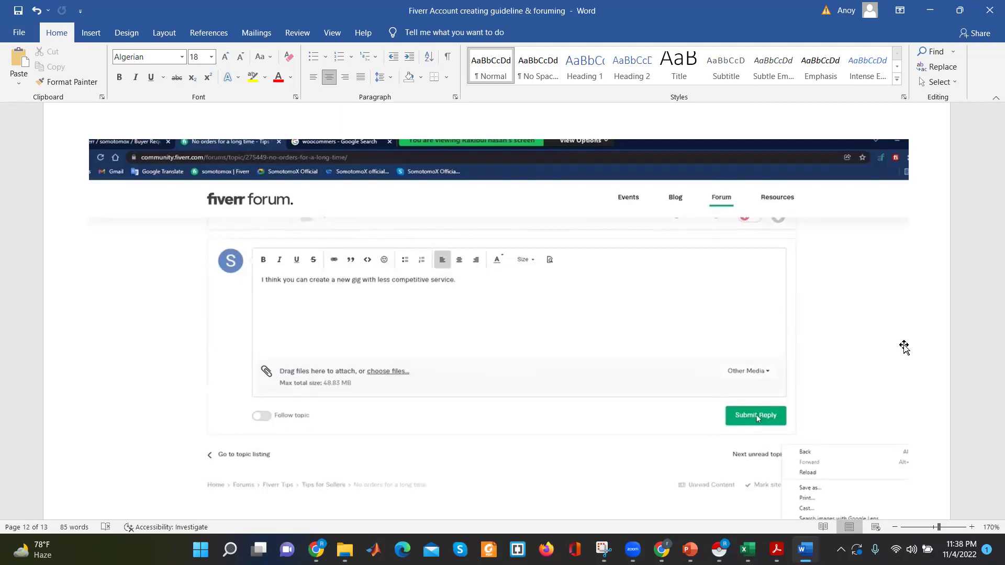
left_click_drag(991, 470, 990, 489)
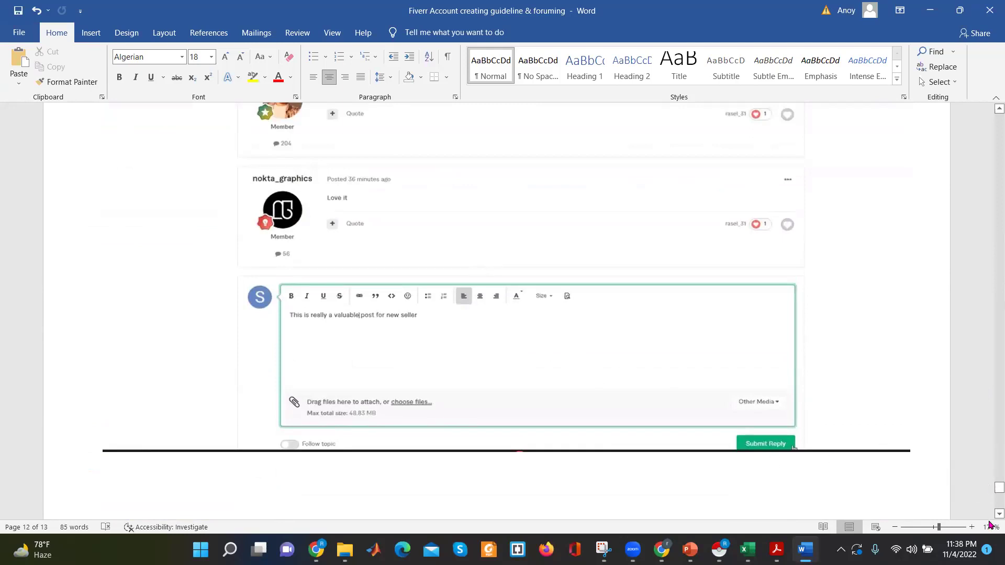
left_click_drag(990, 490, 990, 444)
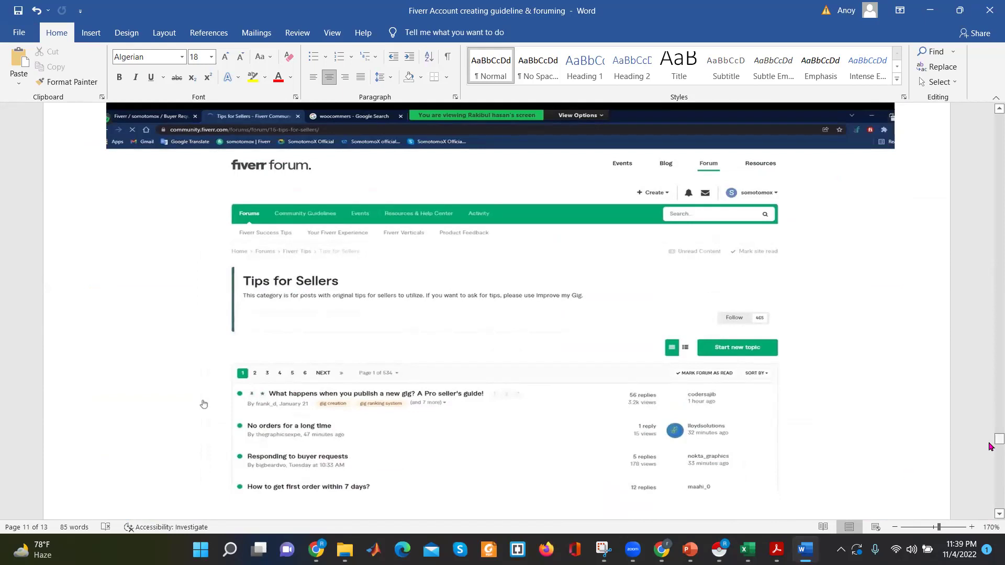
left_click_drag(990, 446, 991, 489)
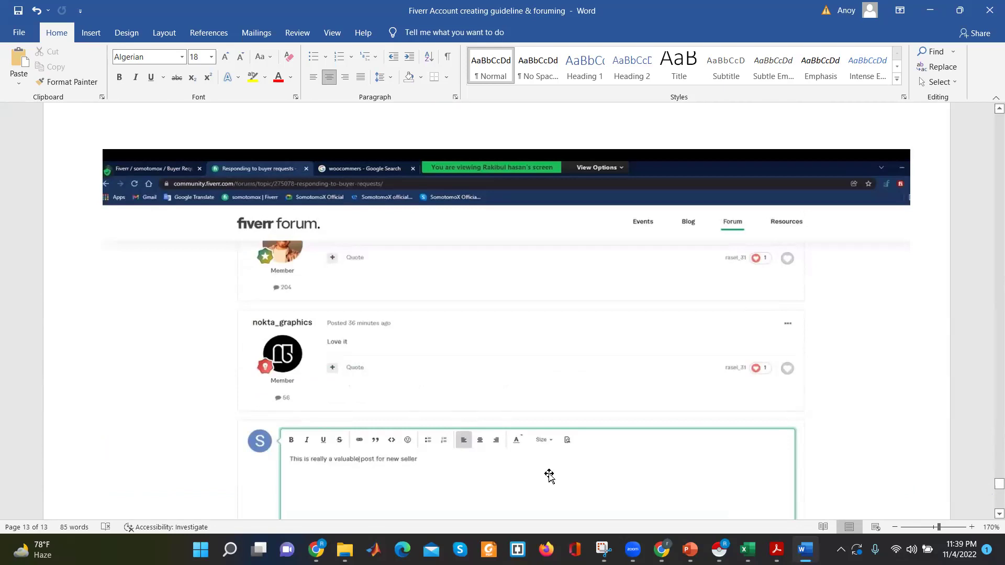
left_click_drag(991, 486, 990, 443)
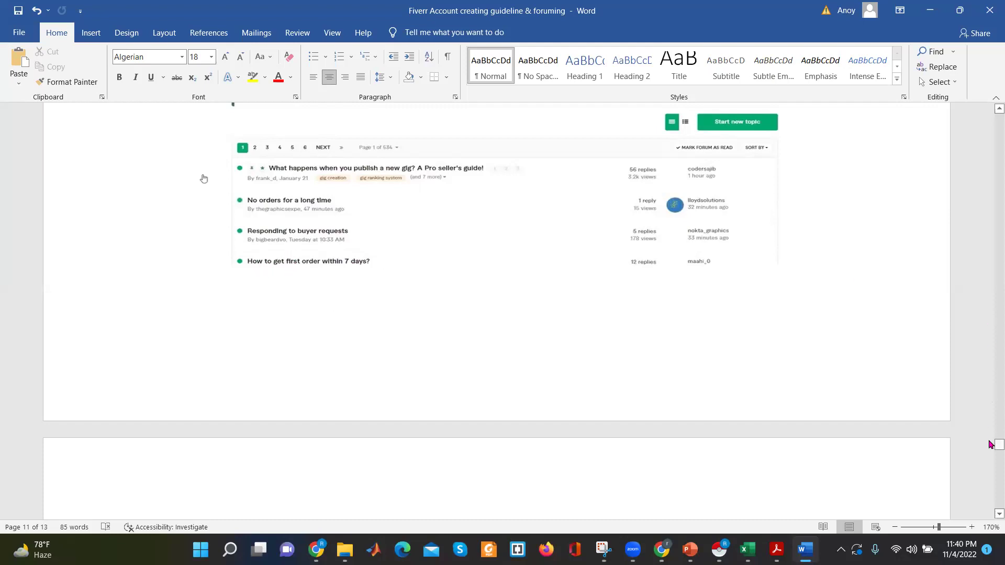
left_click_drag(998, 444, 998, 446)
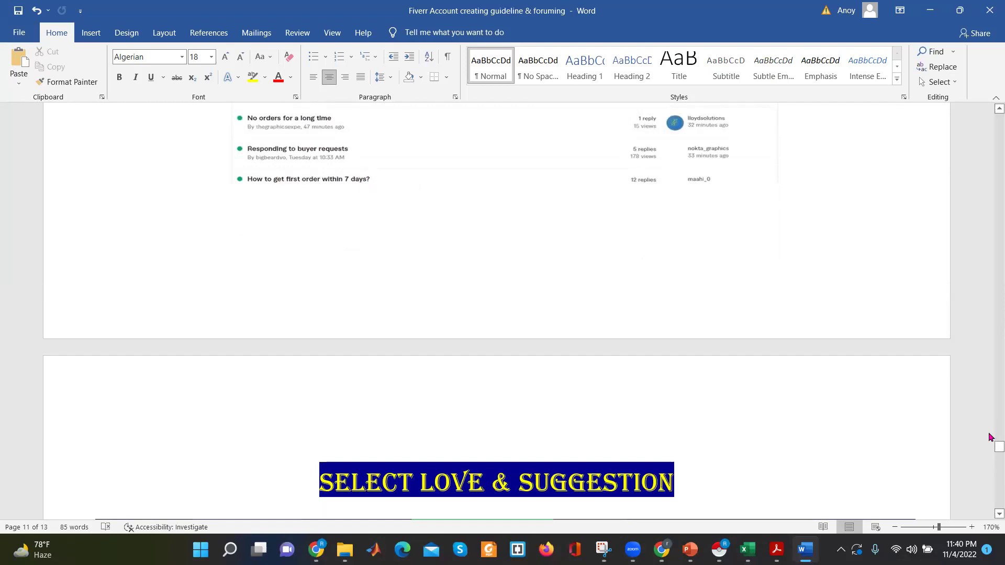
left_click_drag(990, 449, 991, 487)
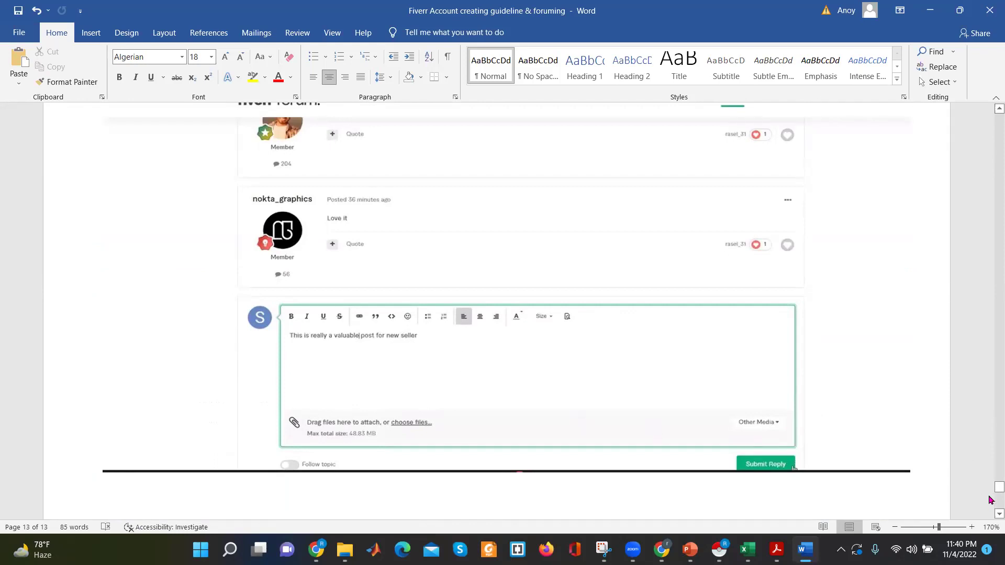
left_click_drag(997, 486, 989, 513)
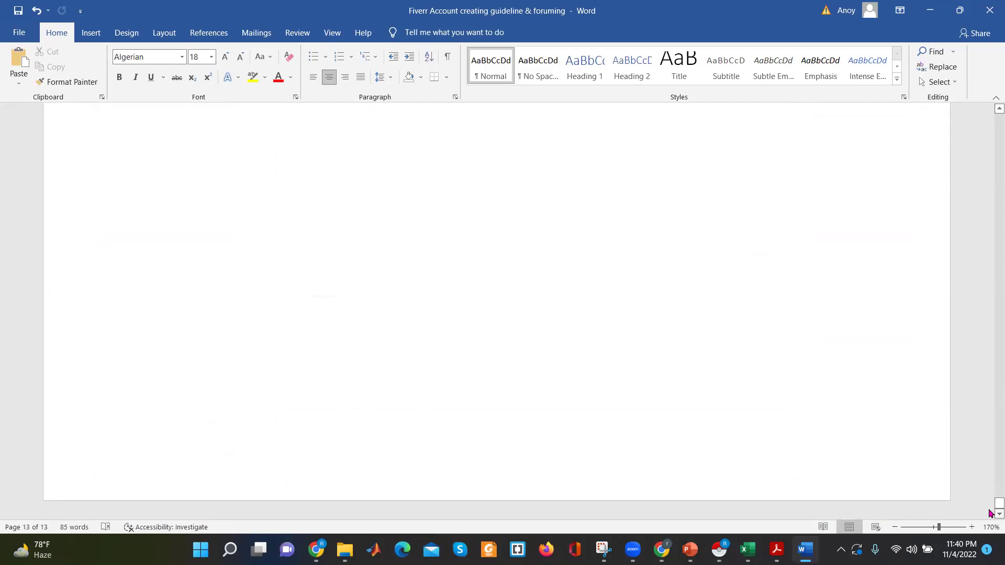
left_click_drag(991, 512, 991, 464)
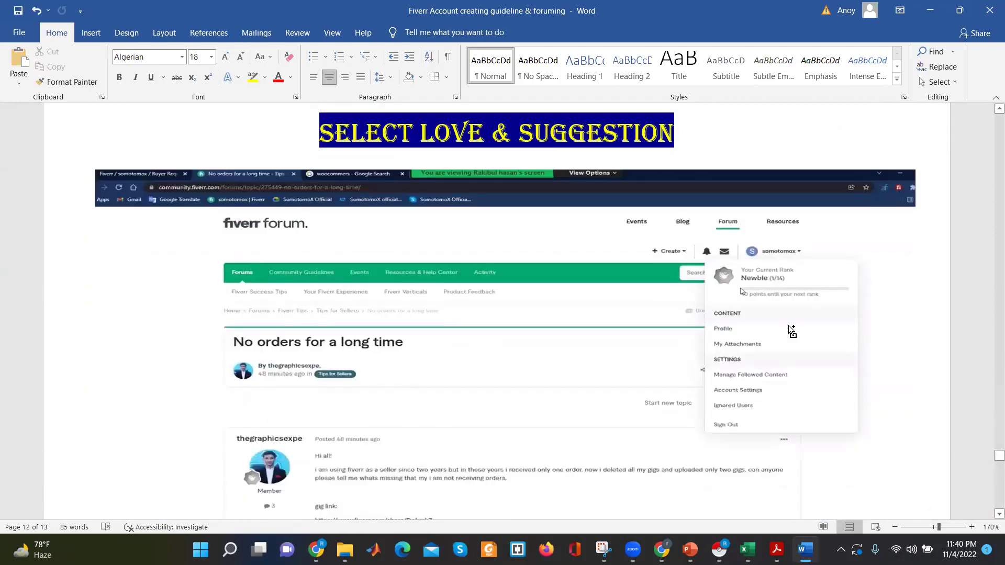
Adjust the zoom and select page 12's 'No orders for a long time' forum screenshot
scroll(788, 327, "up", 4, "ctrl")
left_click(848, 382)
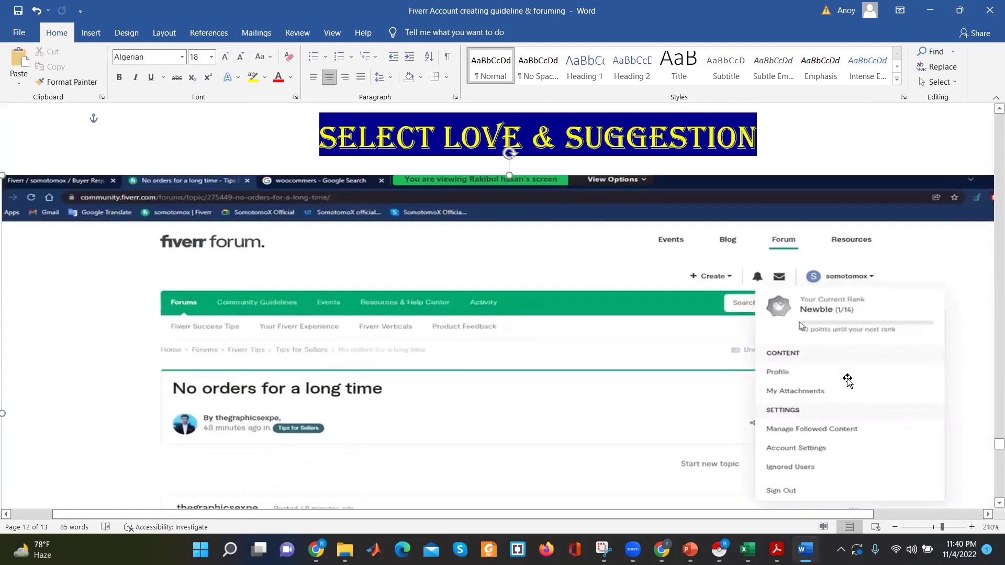
left_click_drag(814, 517, 847, 516)
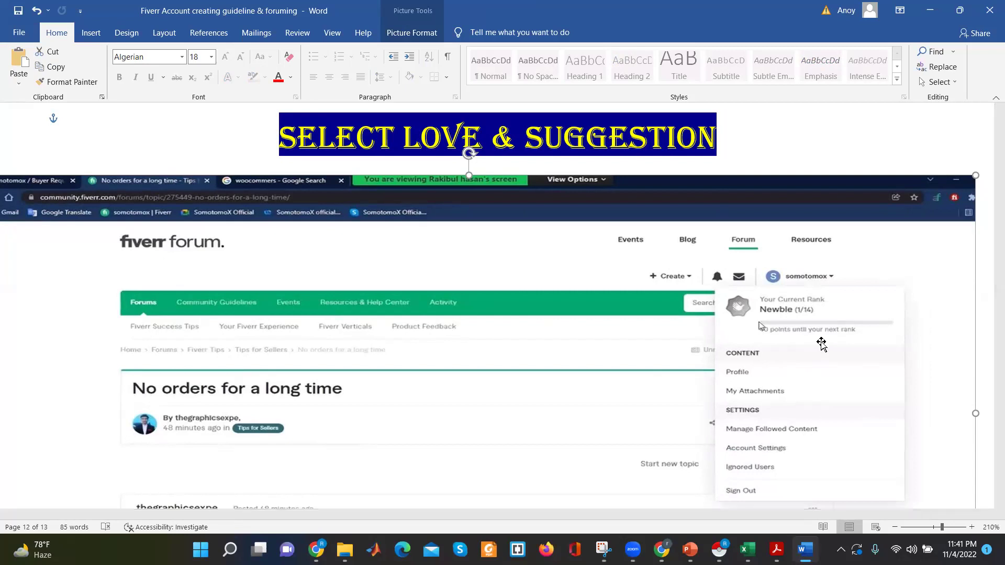
scroll(820, 344, "down", 5)
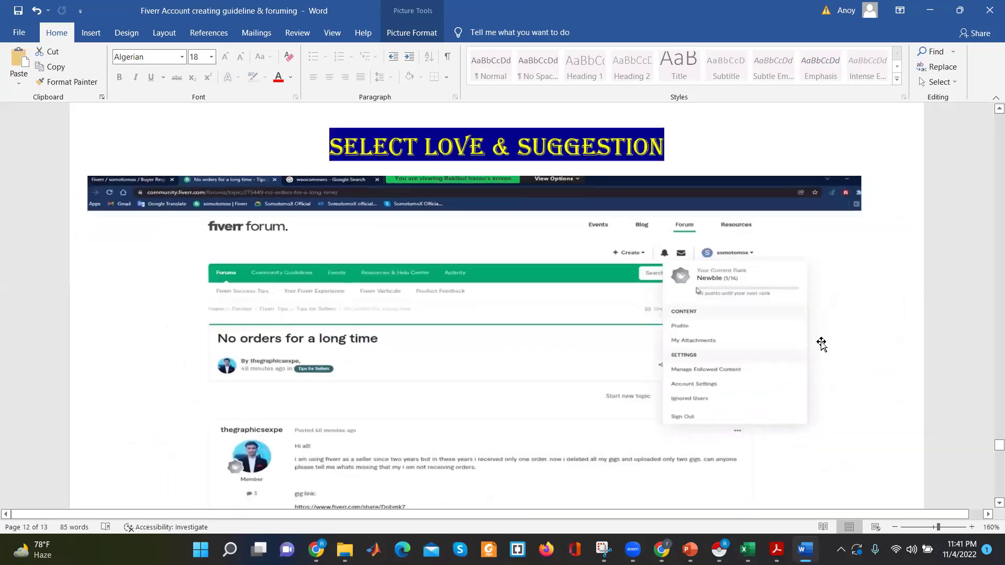
left_click(820, 345)
Switch to the Fiverr Assistant Extension work PDF, review its Fiverrlytics page, then move to Chrome's Gmail inbox
mouse_move(776, 550)
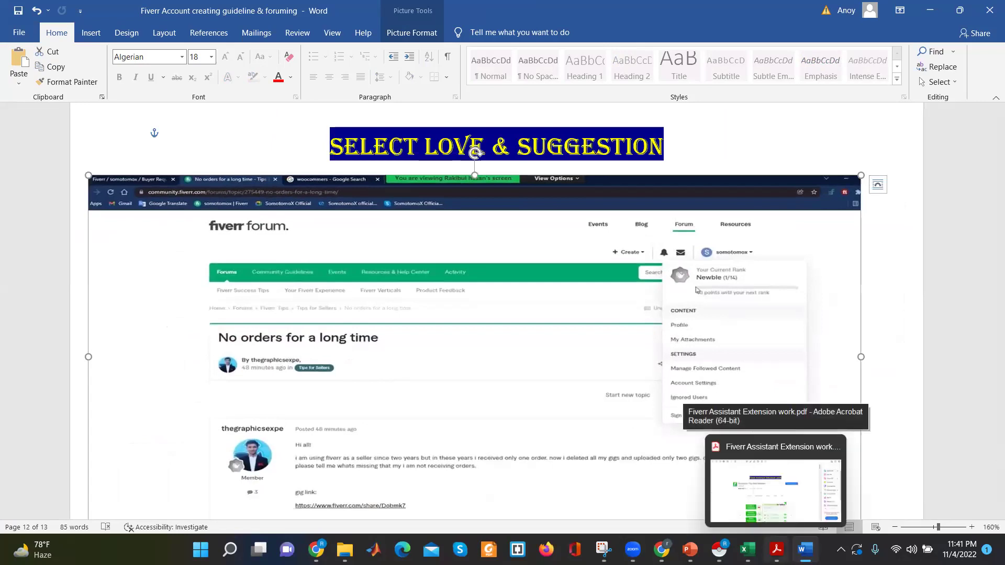
left_click(776, 549)
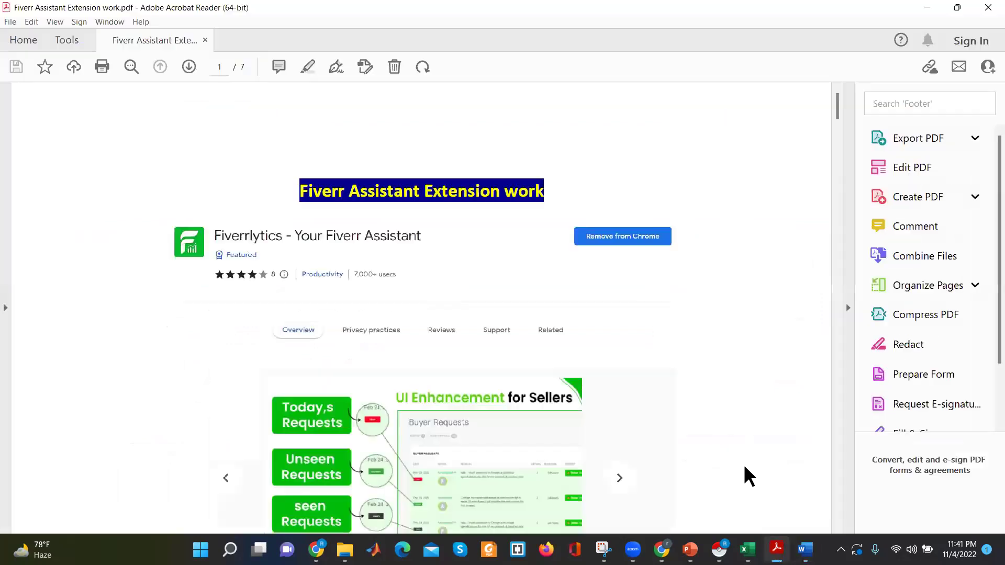
key("Print")
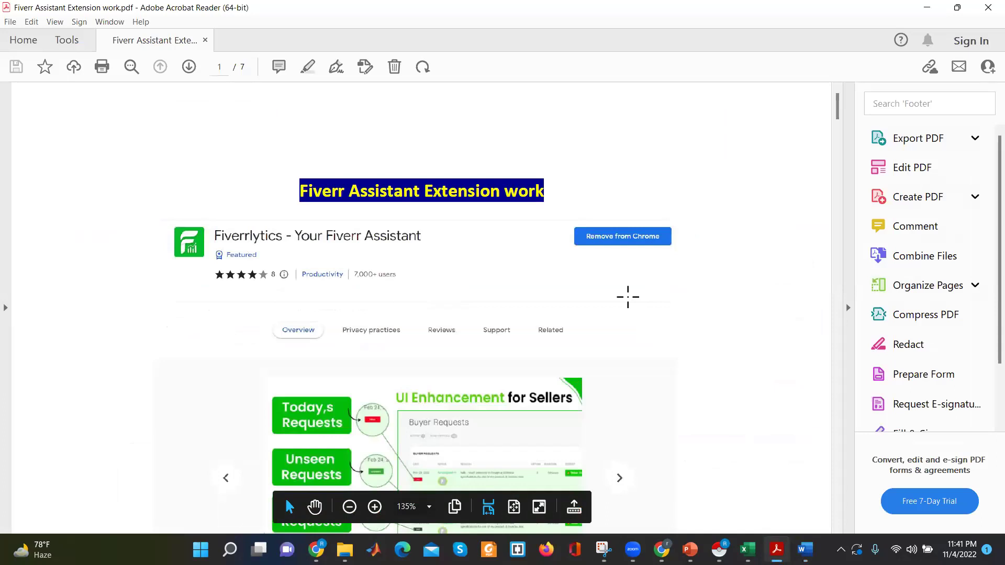
scroll(837, 113, "down", 3)
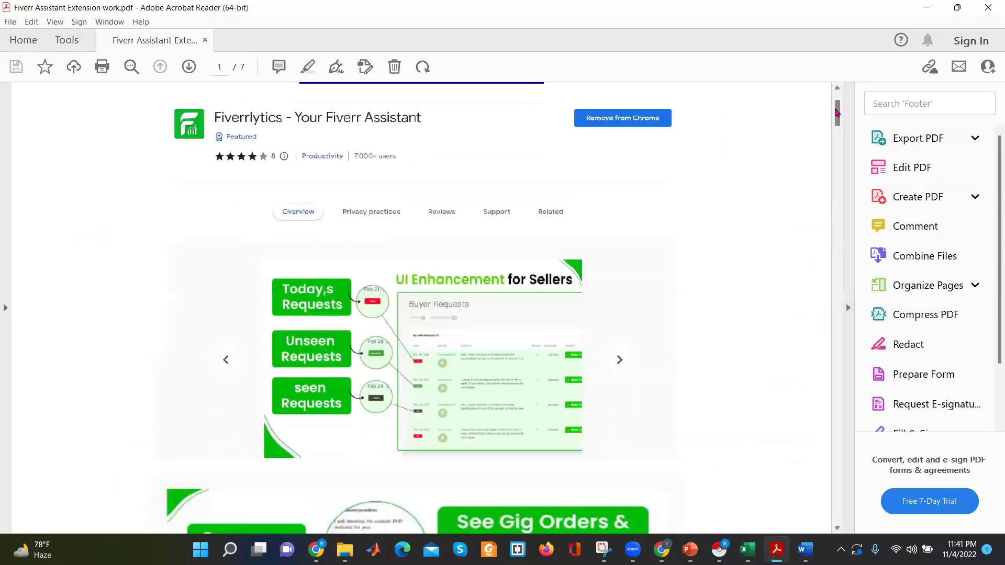
scroll(725, 212, "up", 1)
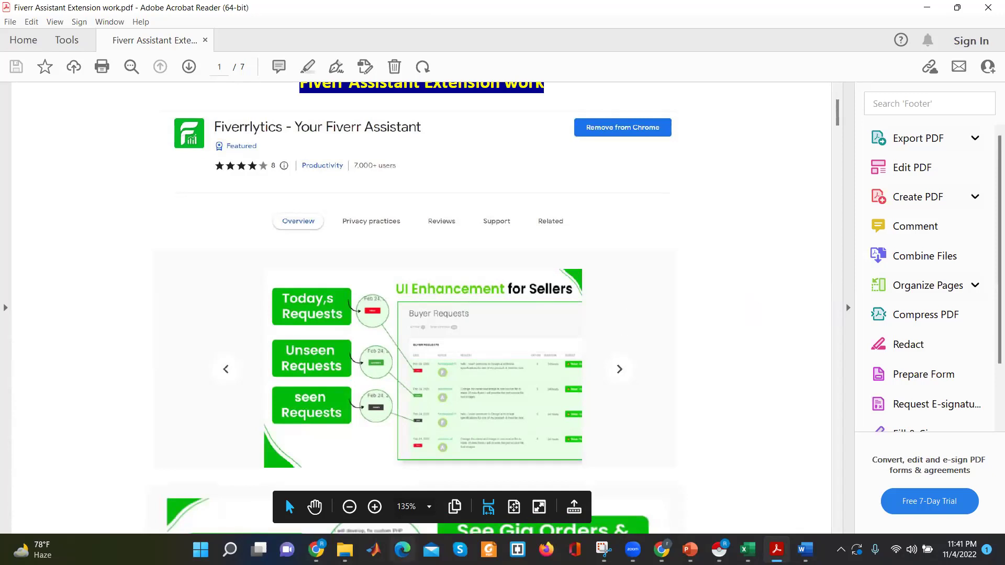
key("alt+Tab")
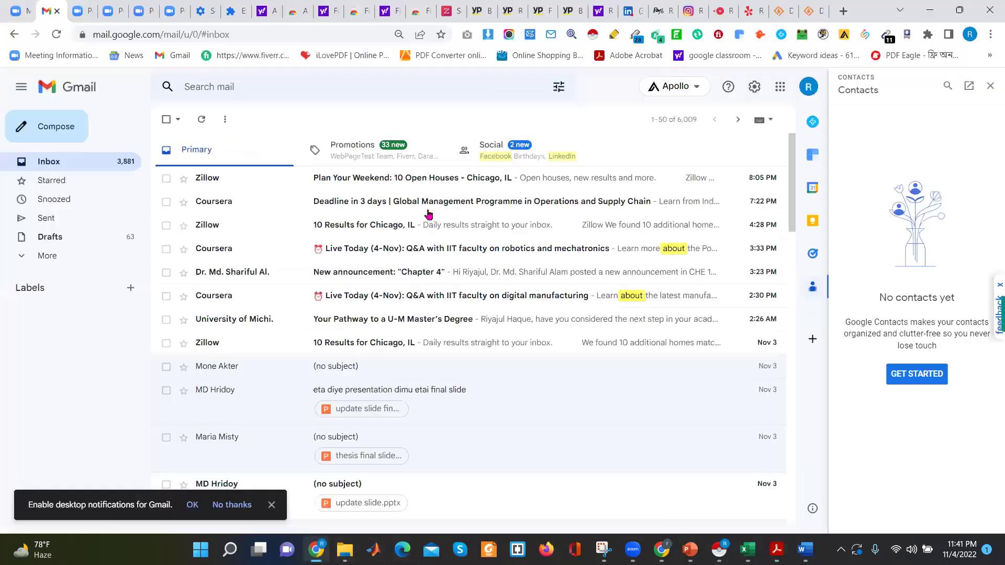
Go past the Auto Refresh Plus and Fiverr Notification tabs to the Fiverrlytics listing's screenshots
left_click(297, 9)
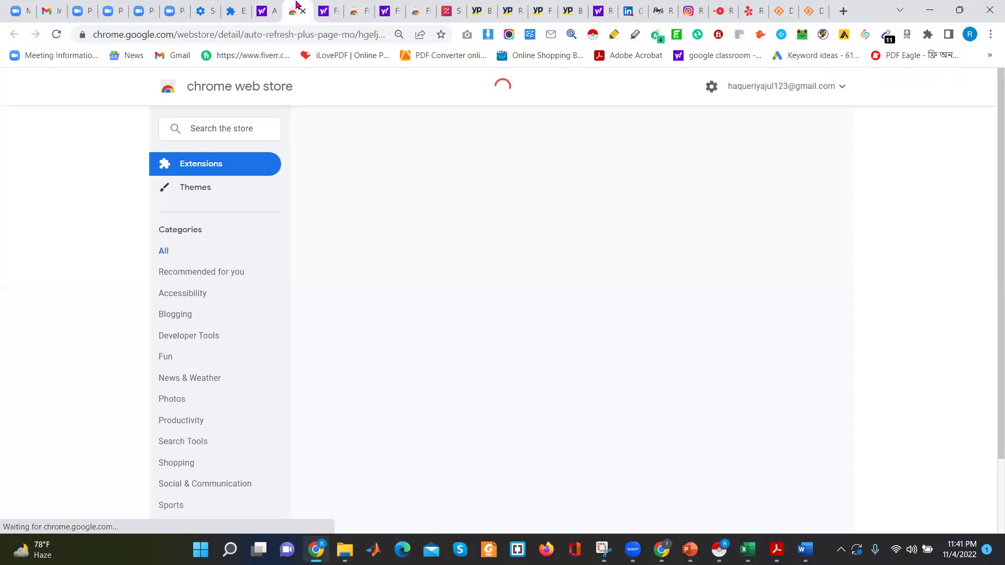
left_click(365, 5)
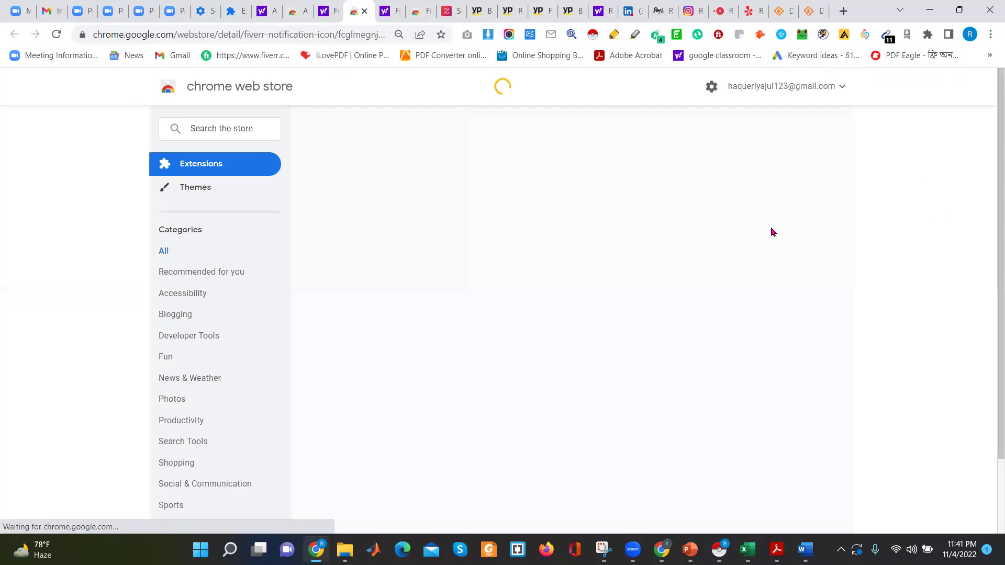
left_click(423, 5)
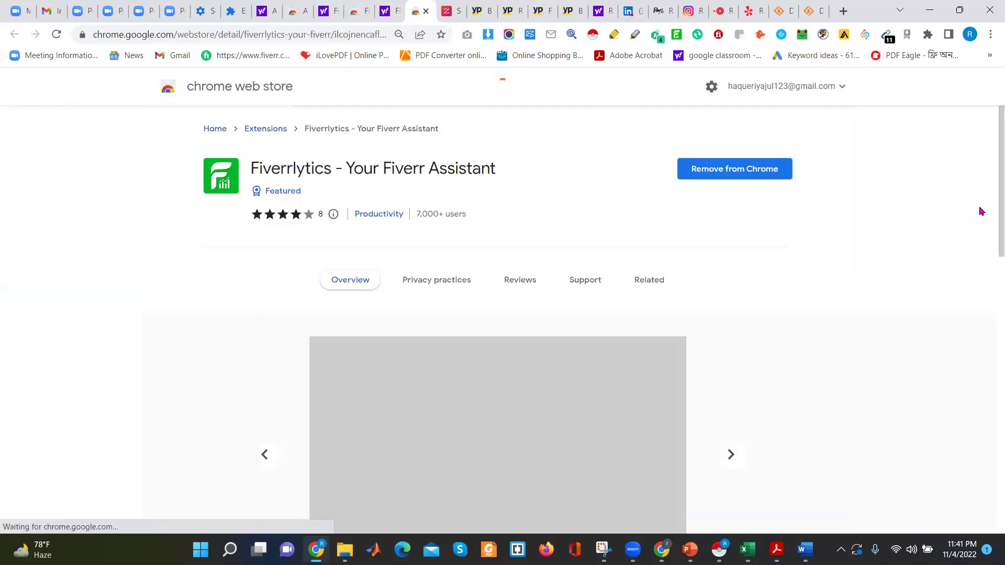
scroll(991, 190, "down", 3)
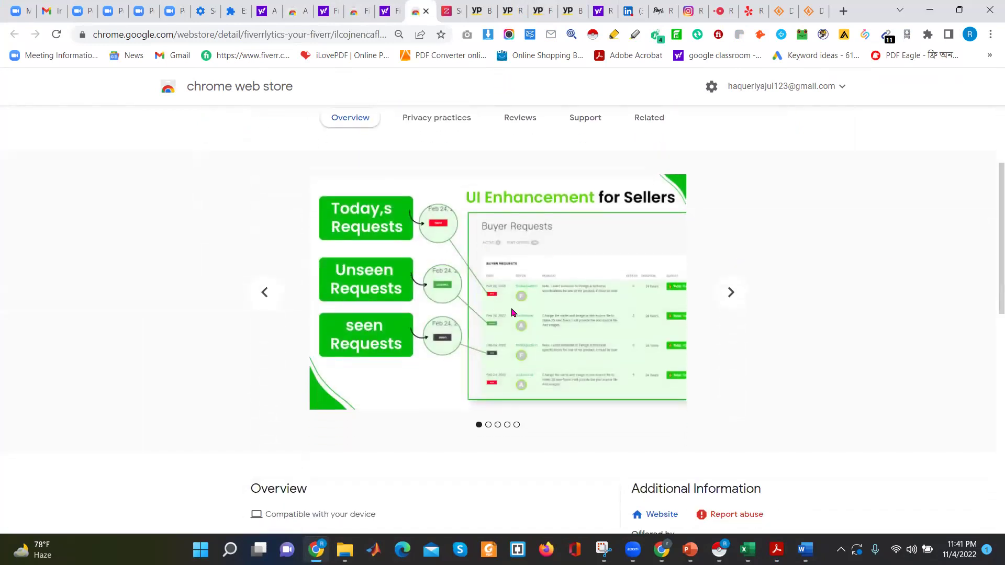
Enlarge the UI Enhancement for Sellers screenshot, then advance to the second Fiverrlytics slide
scroll(511, 312, "up", 2)
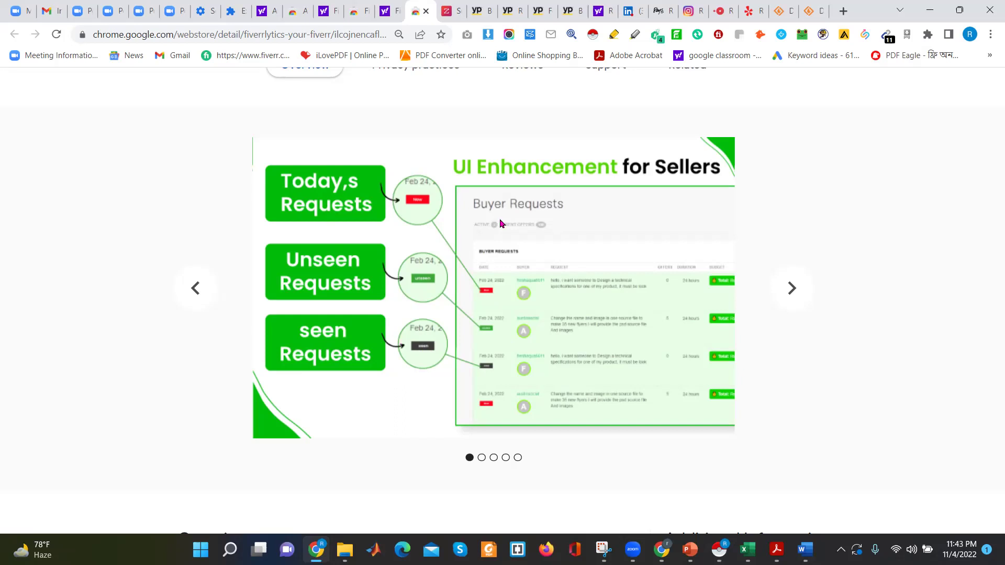
left_click(536, 348)
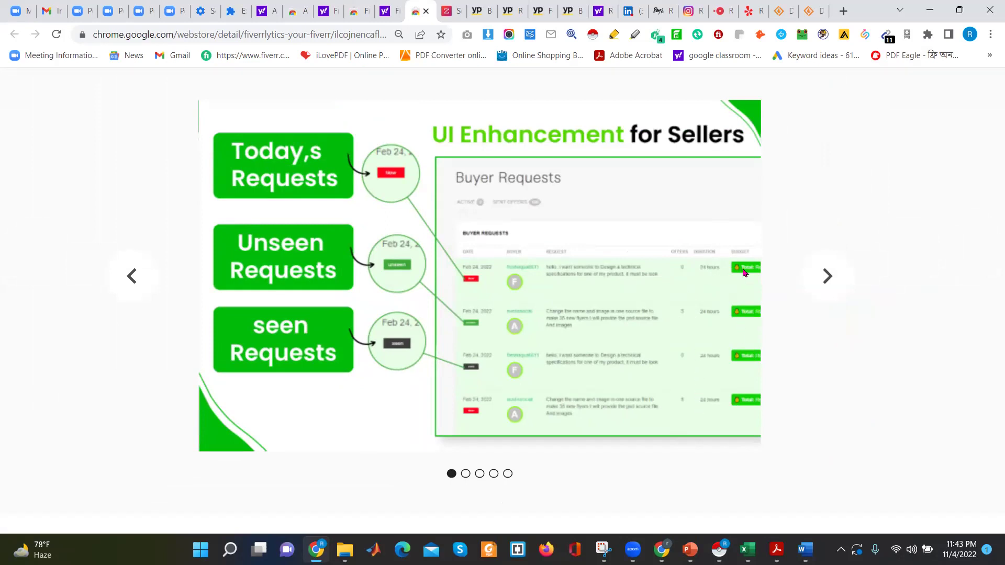
left_click(826, 275)
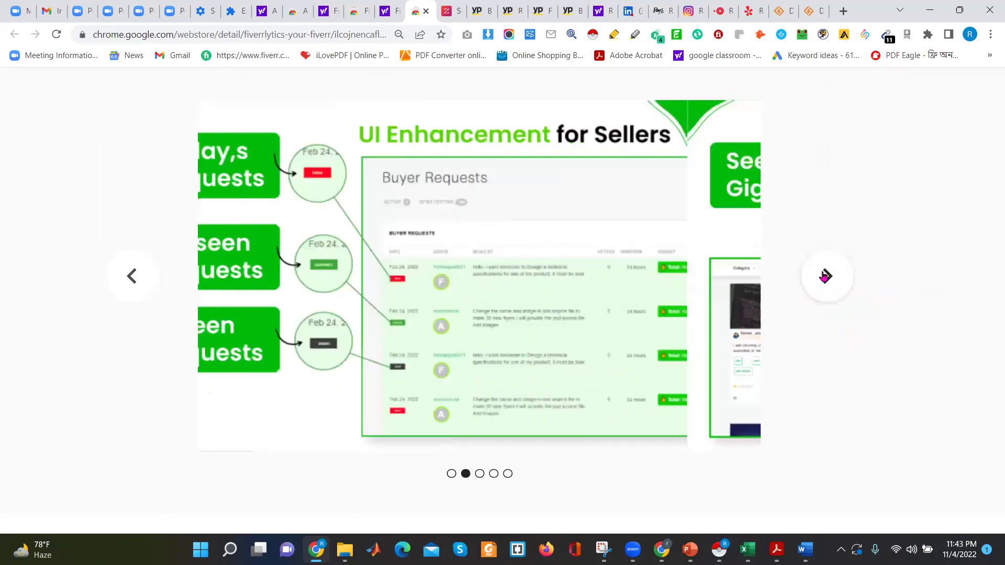
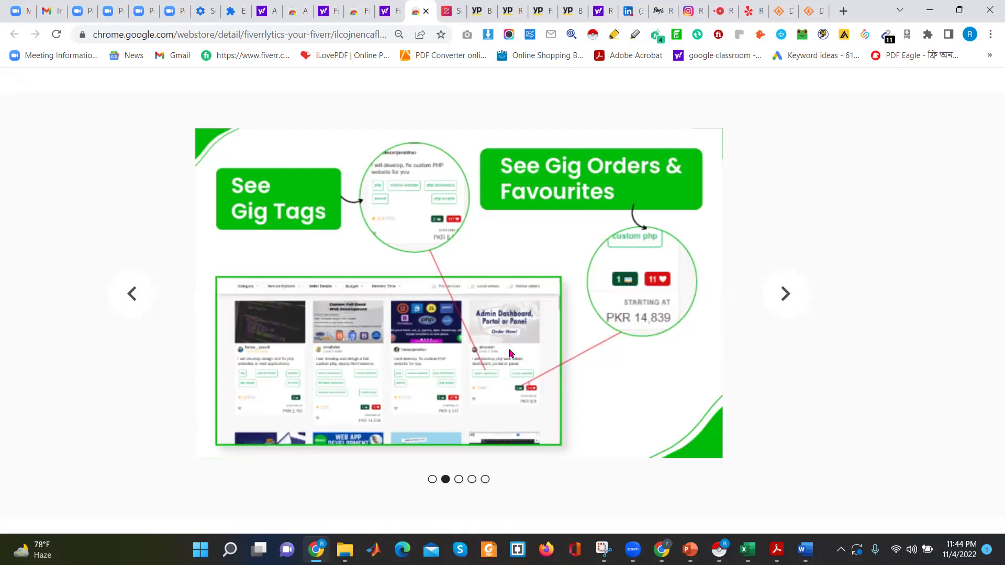
Advance the Fiverrlytics gallery to the 'See Technology Tags' screenshot and enlarge it briefly
left_click(794, 293)
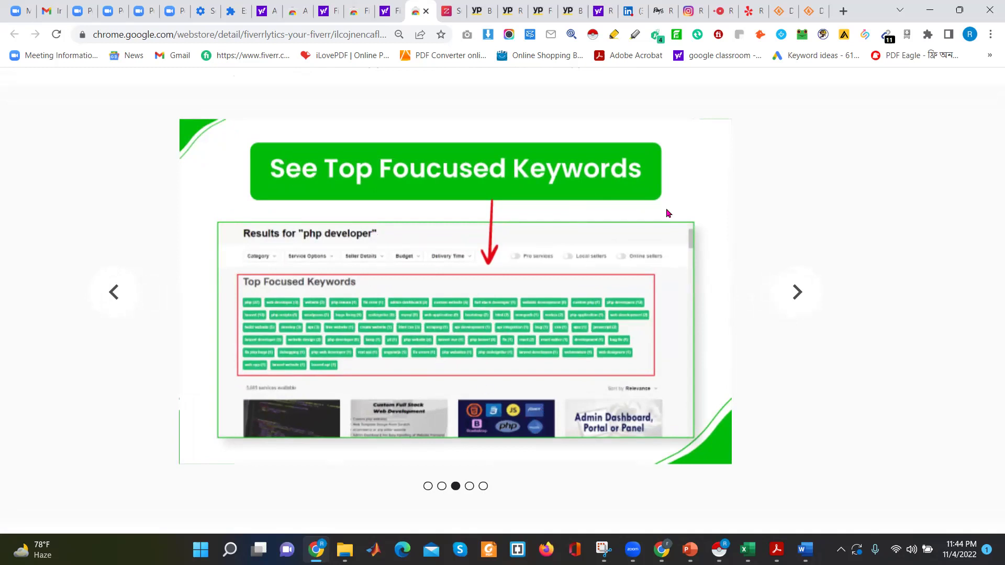
left_click(792, 289)
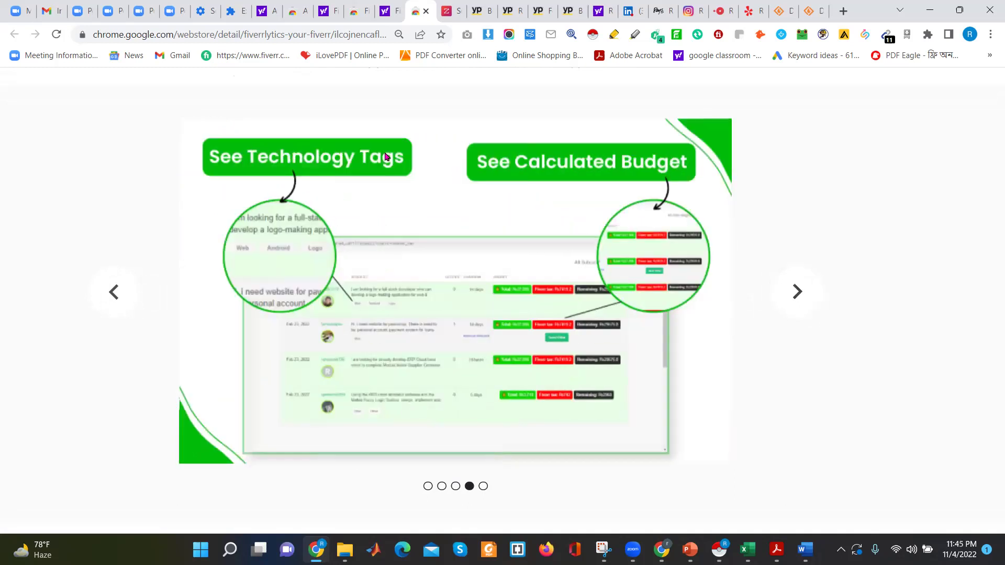
left_click(341, 288)
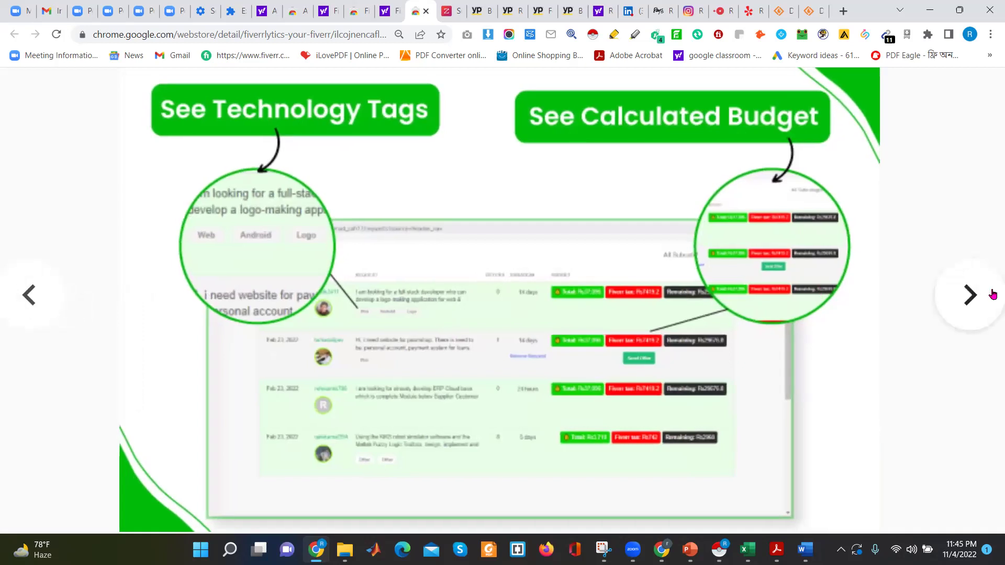
left_click(712, 358)
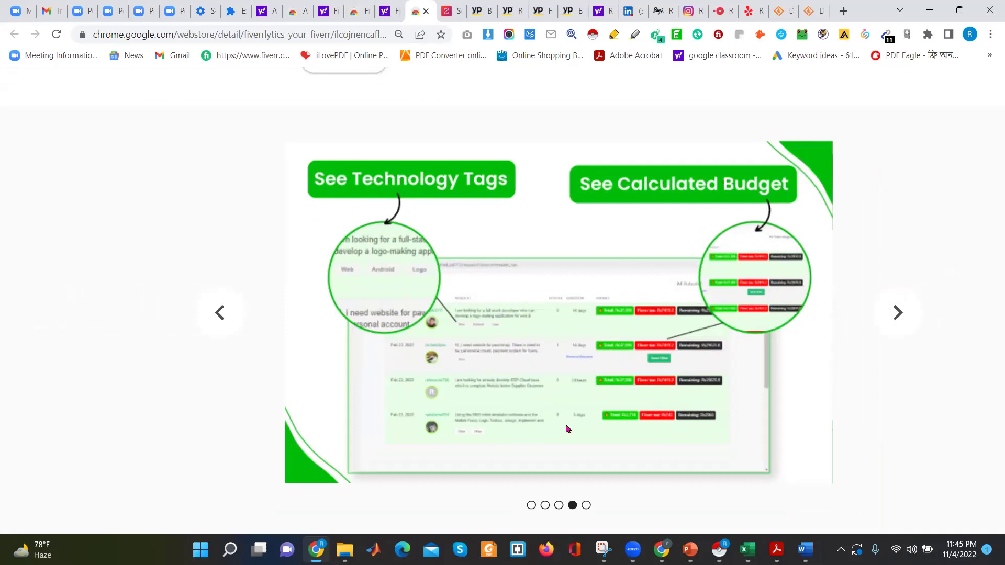
Step the Fiverrlytics gallery forward to message notifications, then back to slide 1, 'UI Enhancement for Sellers'
scroll(991, 248, "down", 1)
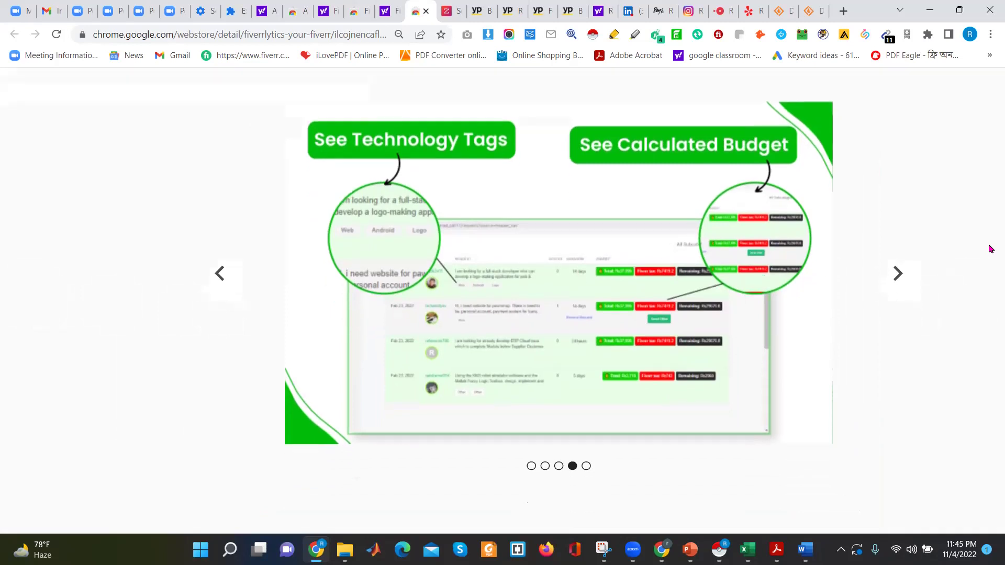
left_click(904, 265)
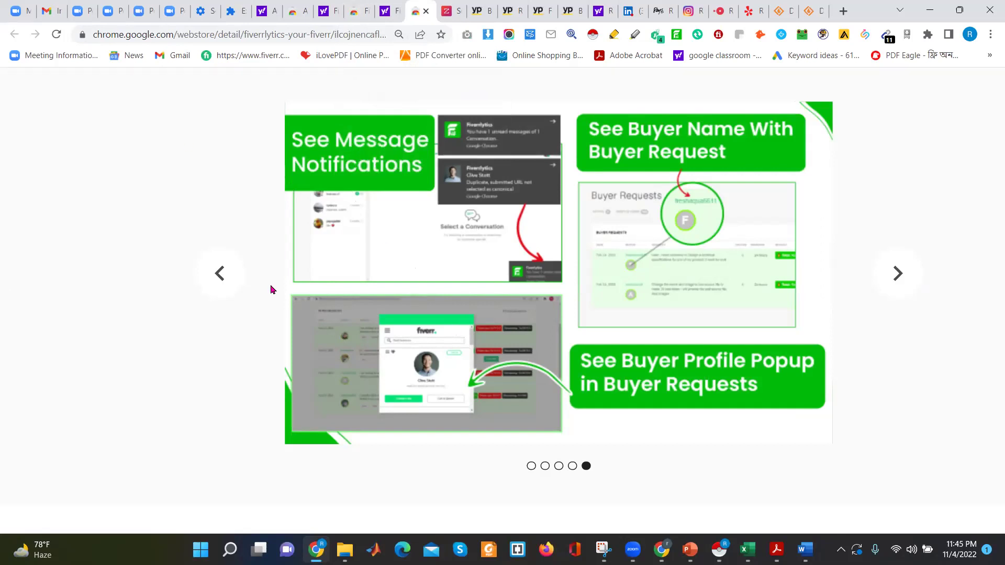
left_click(350, 35)
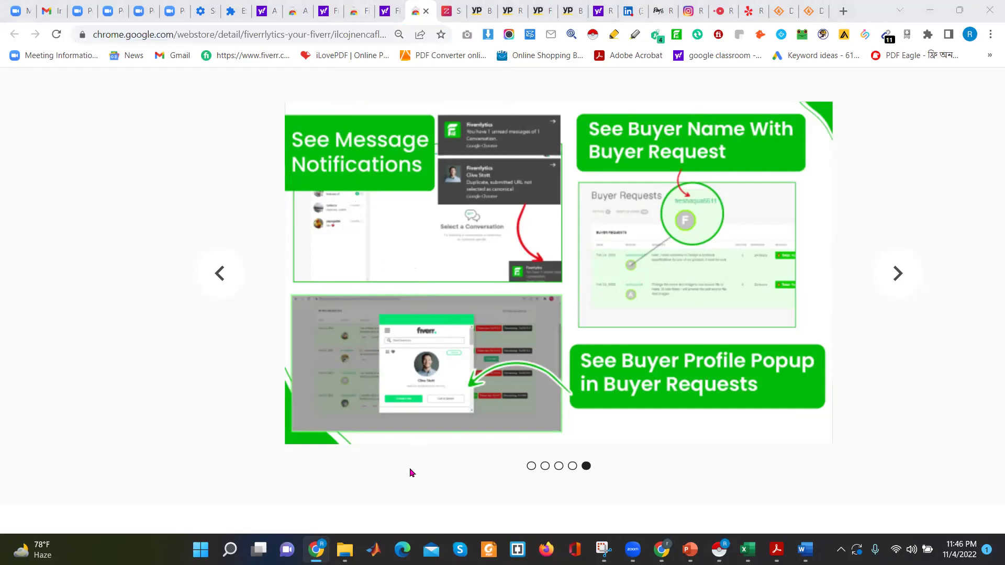
left_click(221, 273)
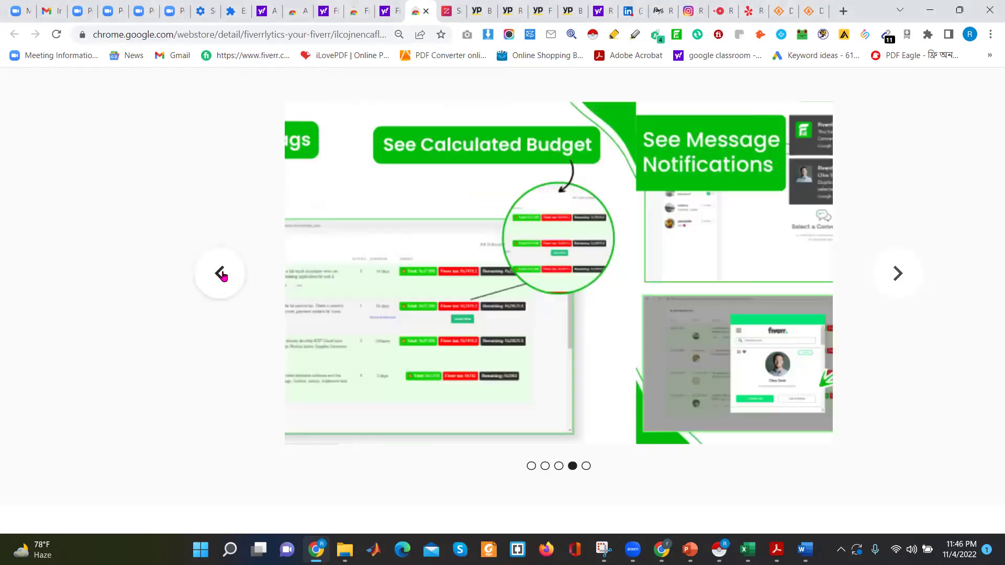
left_click(221, 273)
left_click(220, 274)
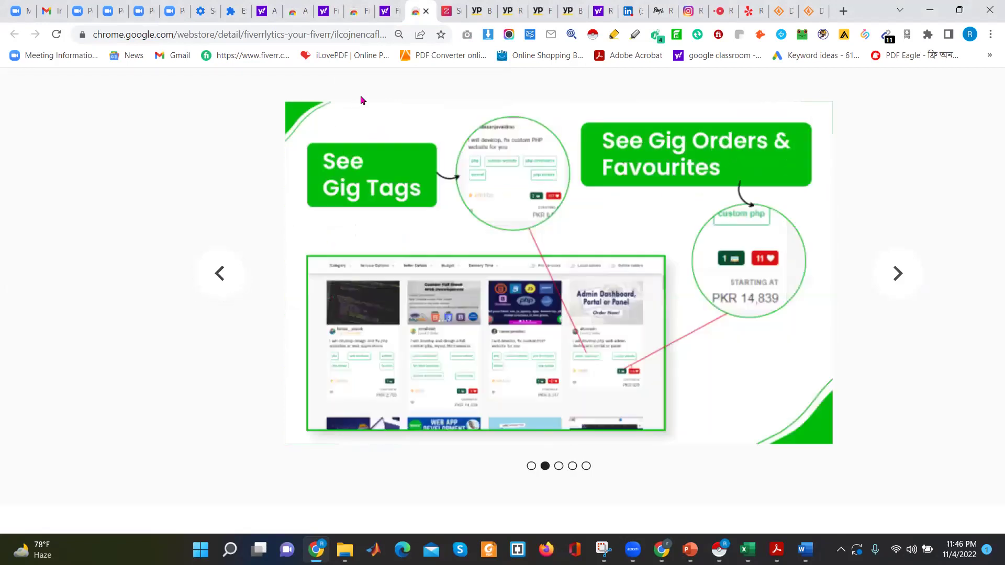
left_click(221, 274)
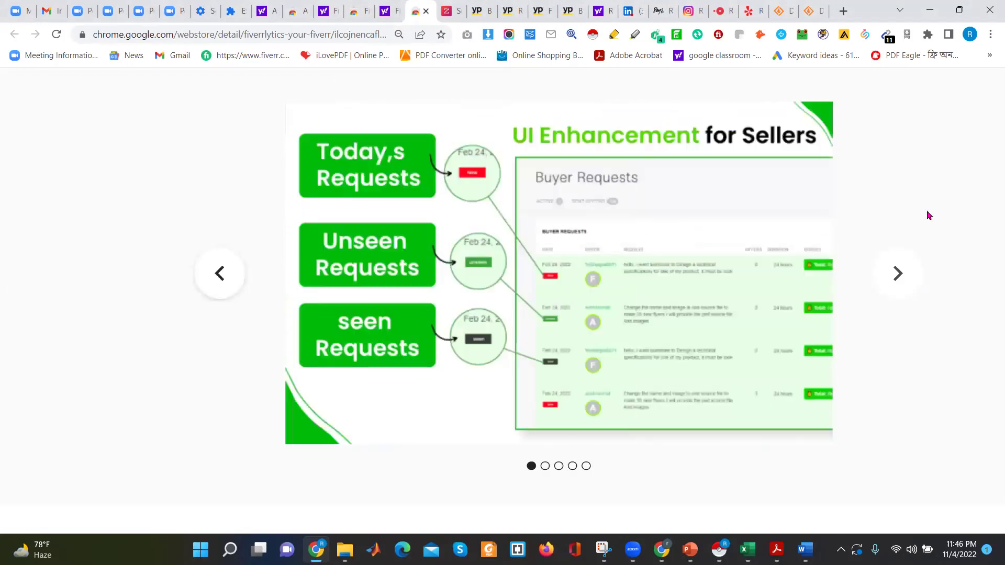
scroll(990, 245, "up", 5)
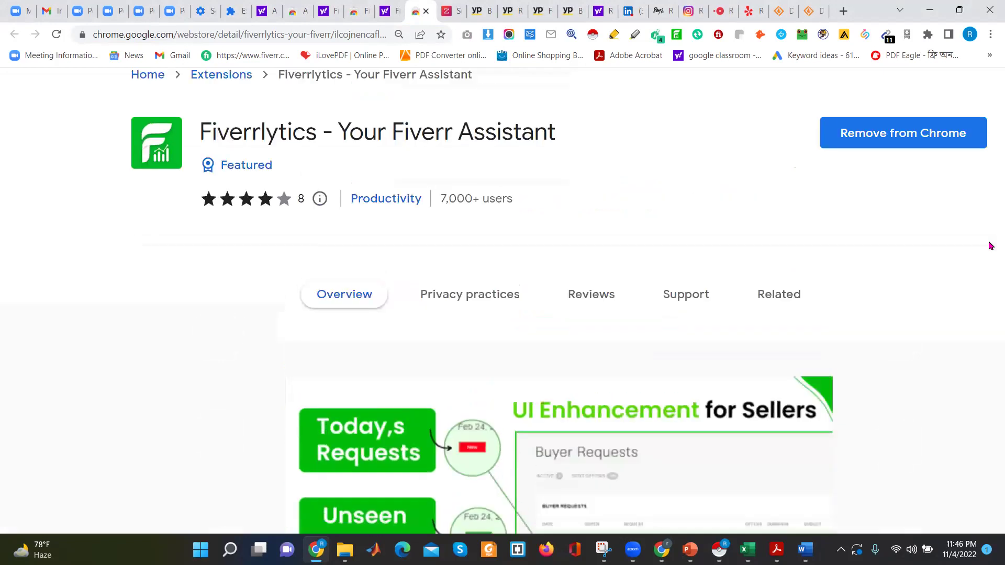
Switch to the Fiverr Notification Icon in Title listing tab and scroll down to its video
left_click(346, 7)
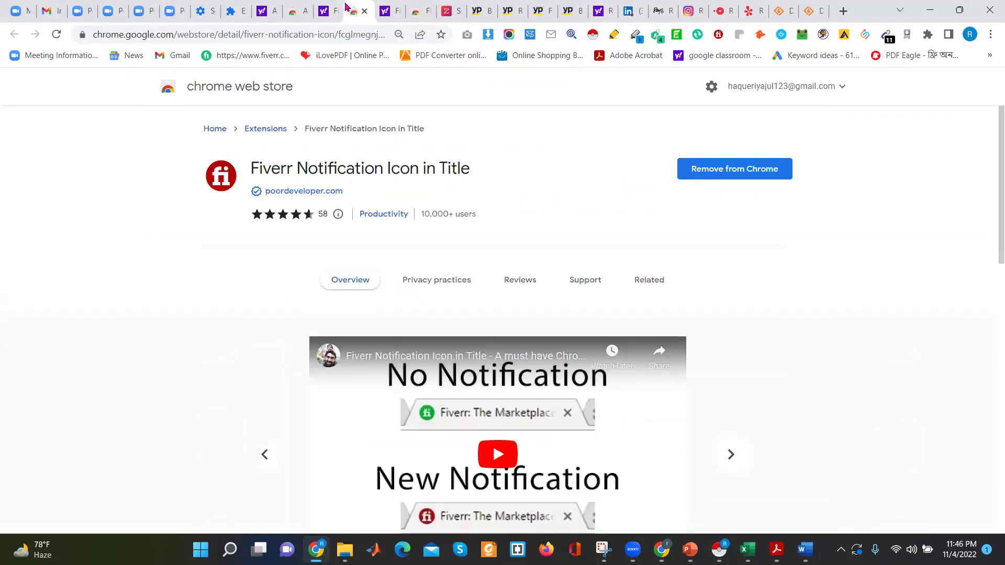
left_click(326, 36)
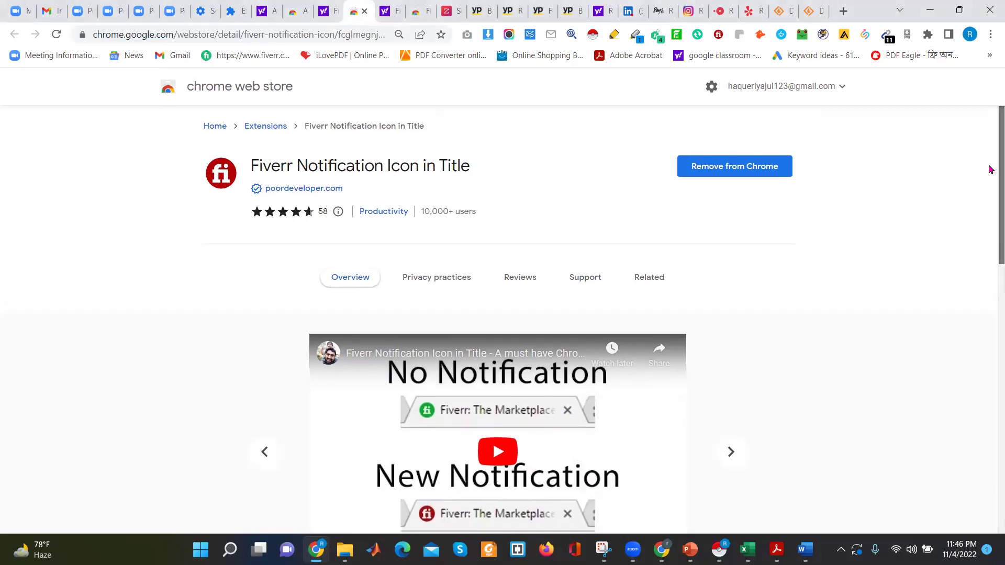
scroll(991, 168, "down", 2)
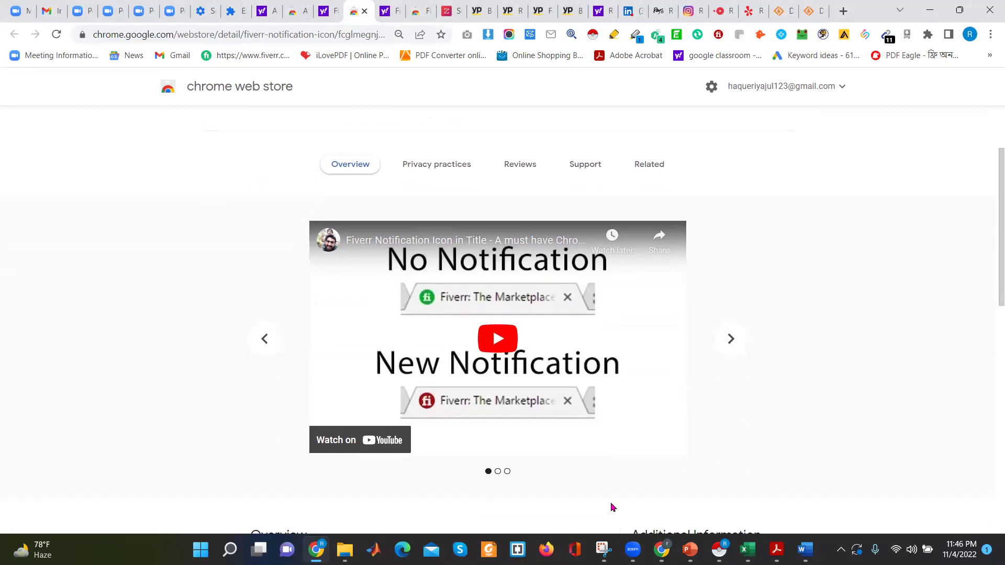
Show the Fiverr admin support results, then bring 'Fiverr Assistant Extension work.pdf' forward in Acrobat Reader
left_click(661, 550)
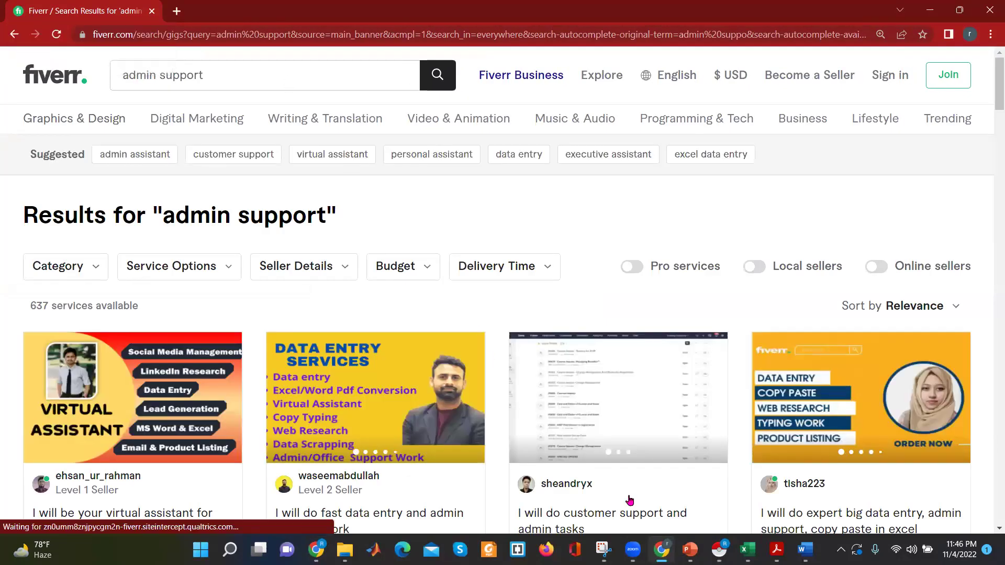
mouse_move(777, 549)
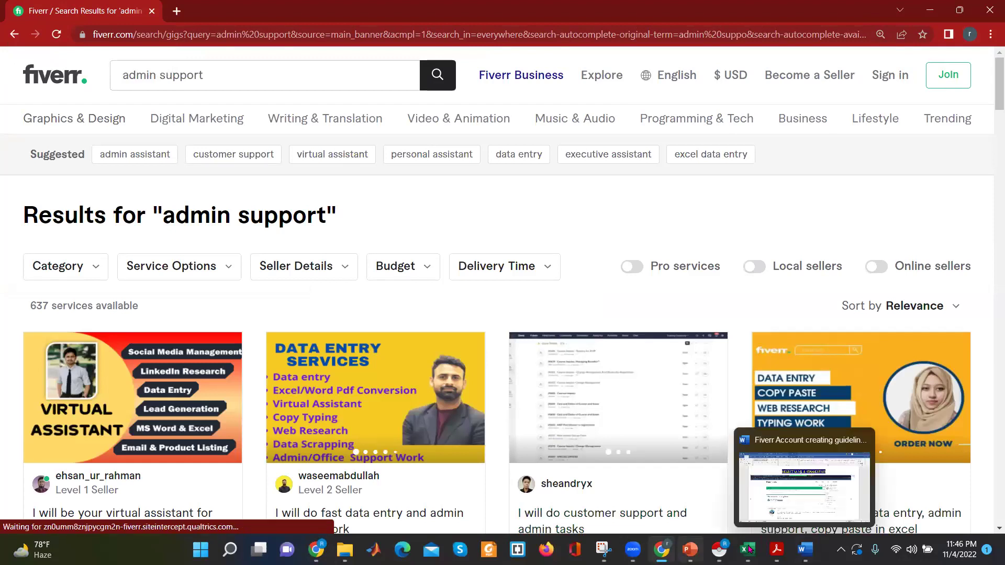
left_click(767, 488)
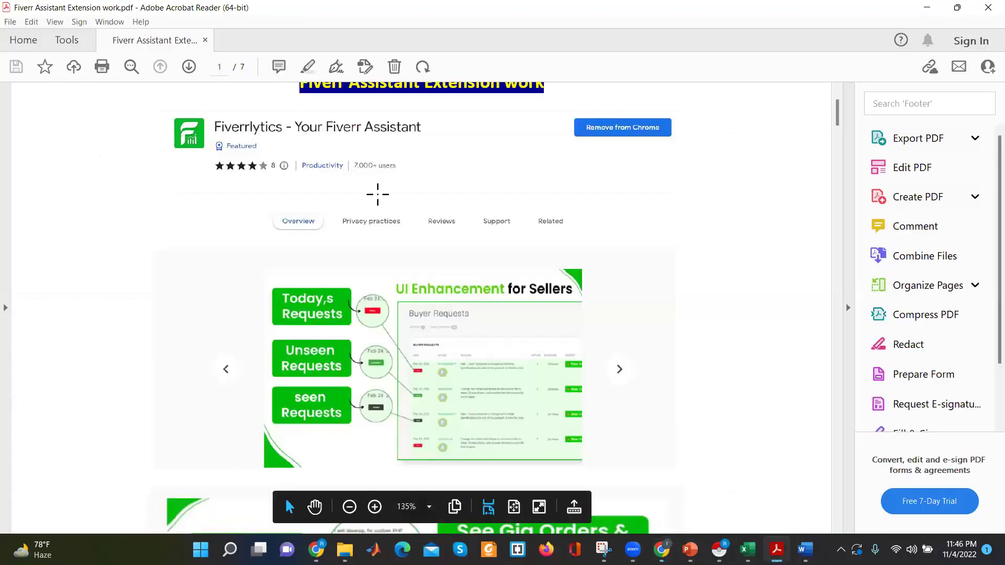
Bring the Chrome window with the Fiverr Notification Icon in Title listing back in front
left_click(316, 550)
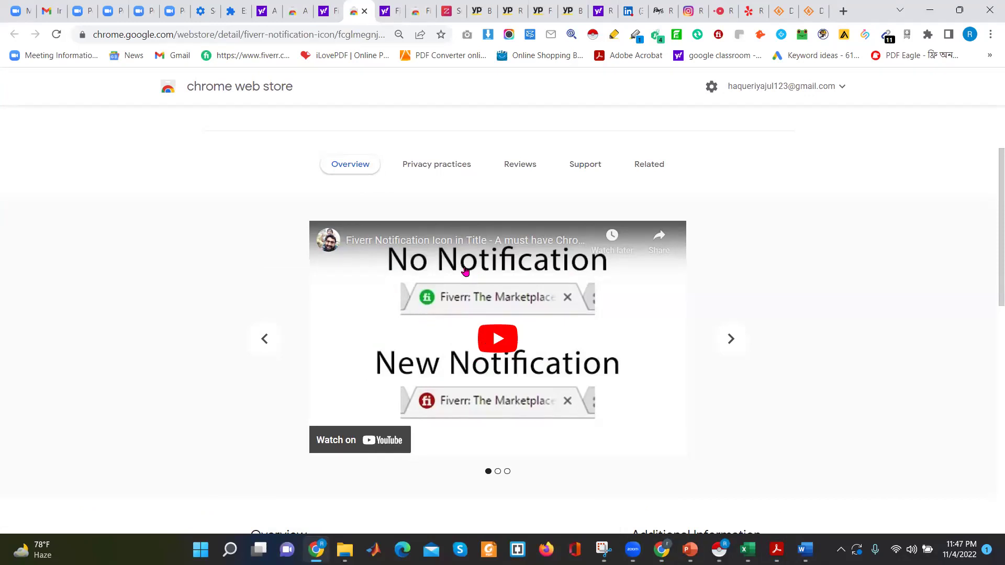
scroll(989, 198, "up", 1)
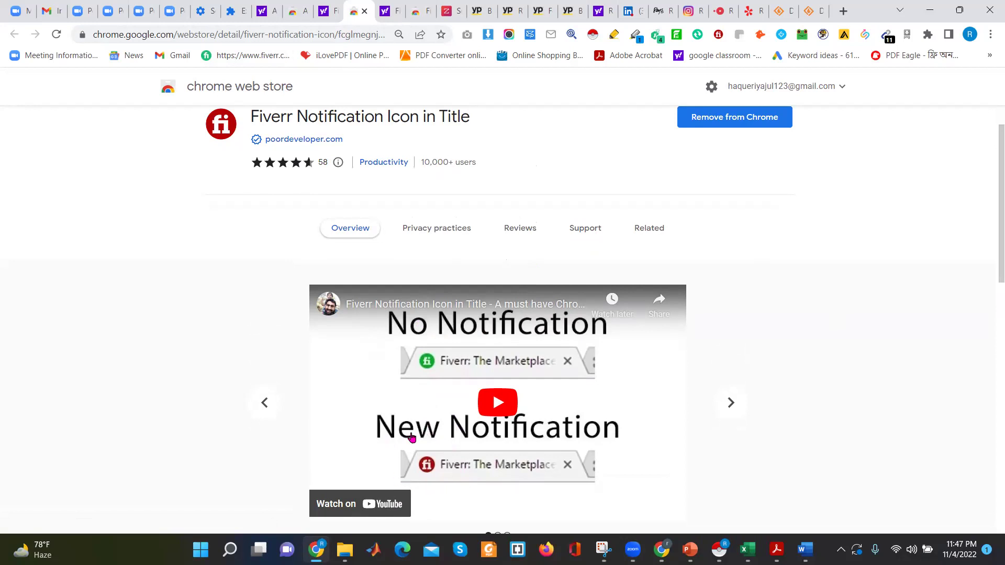
left_click(662, 481)
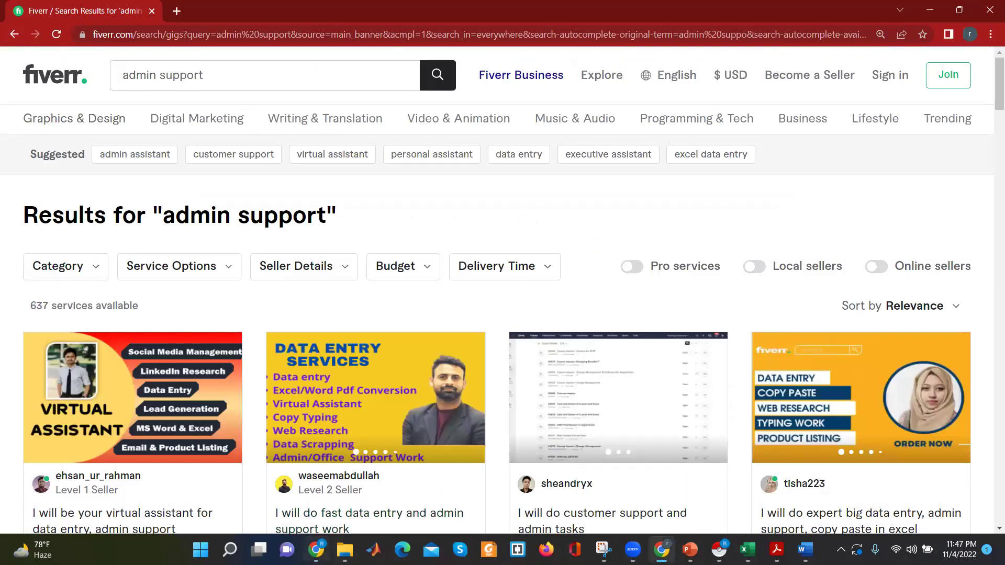
key("alt+Tab")
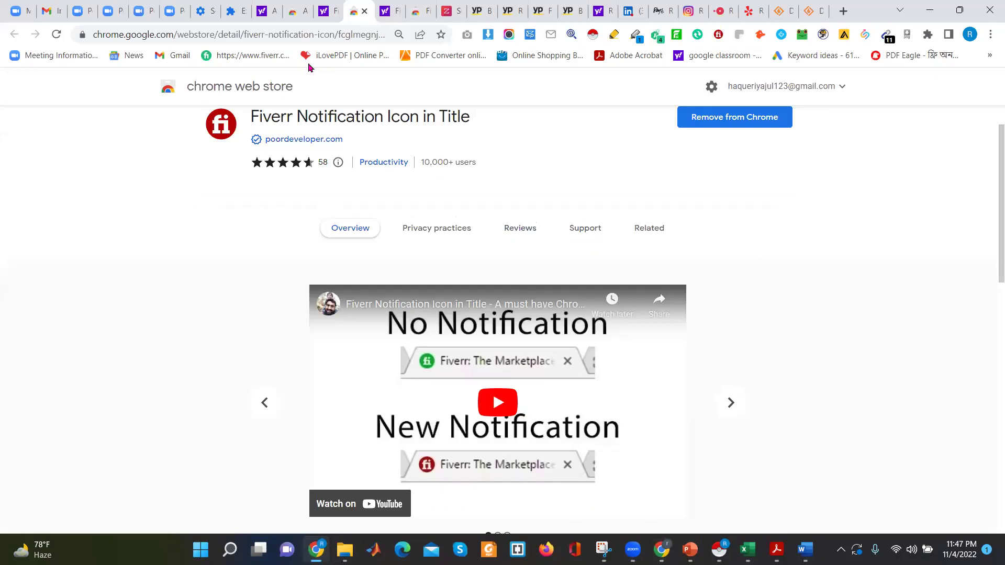
left_click(298, 9)
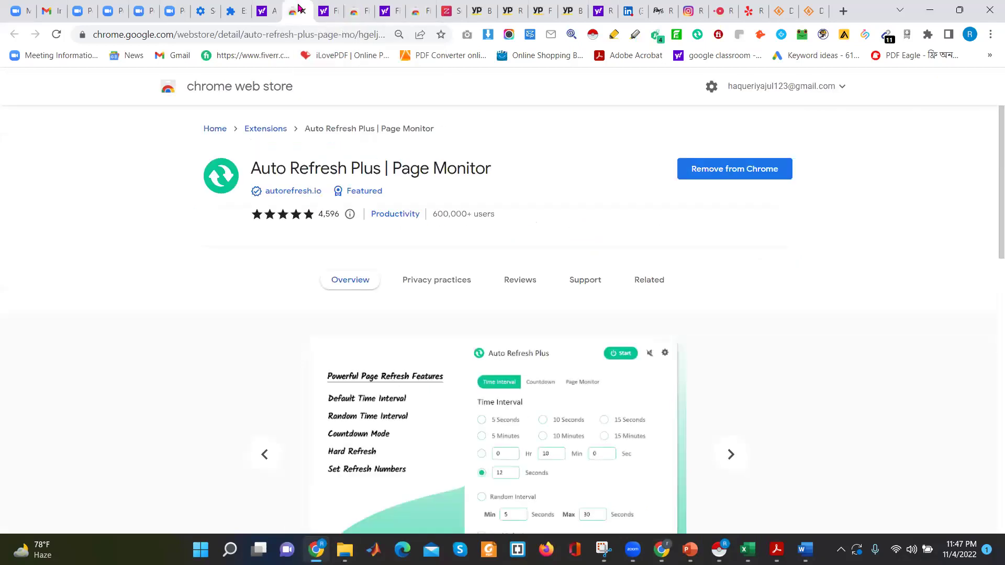
left_click(324, 35)
key("ctrl+a")
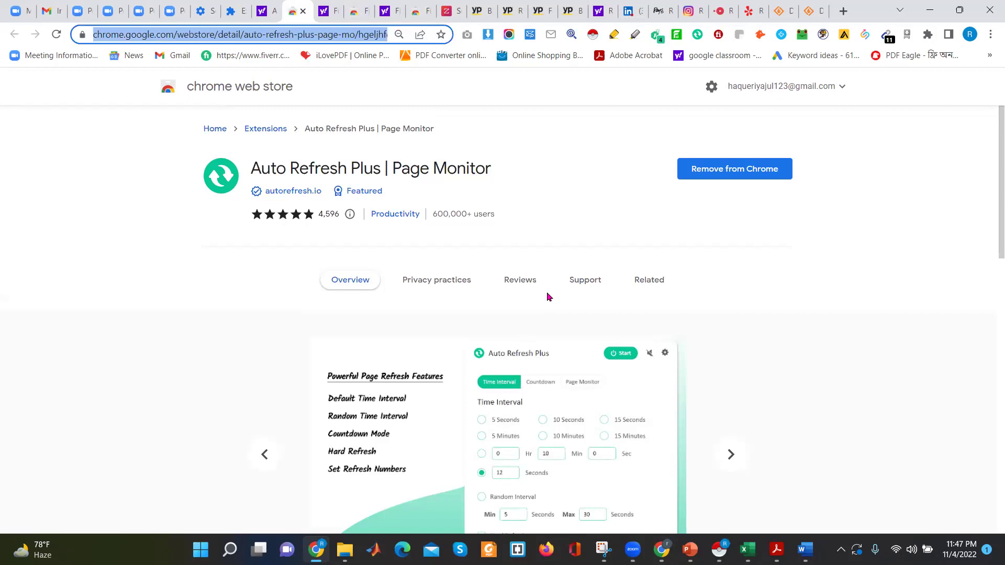
left_click(533, 131)
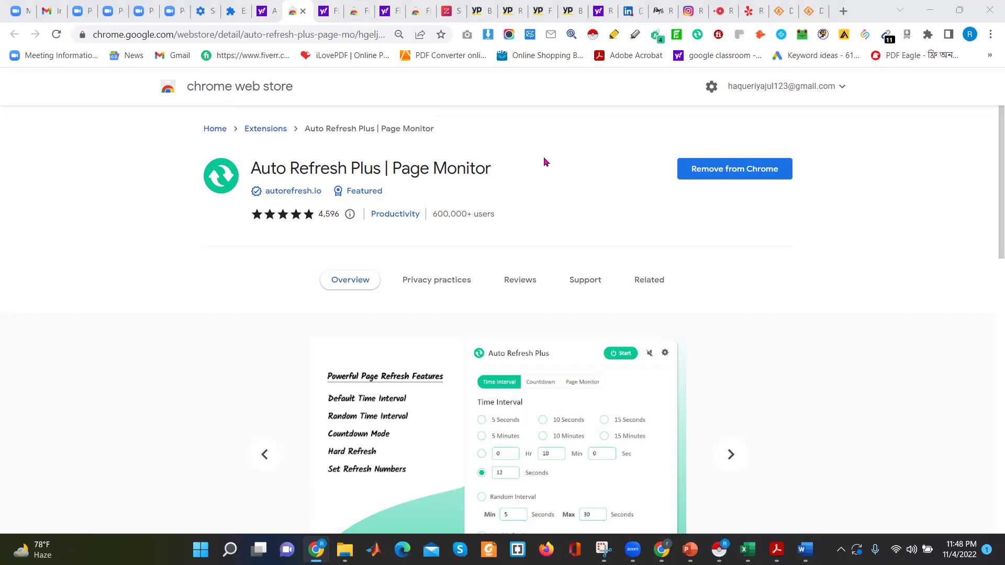
left_click(499, 144)
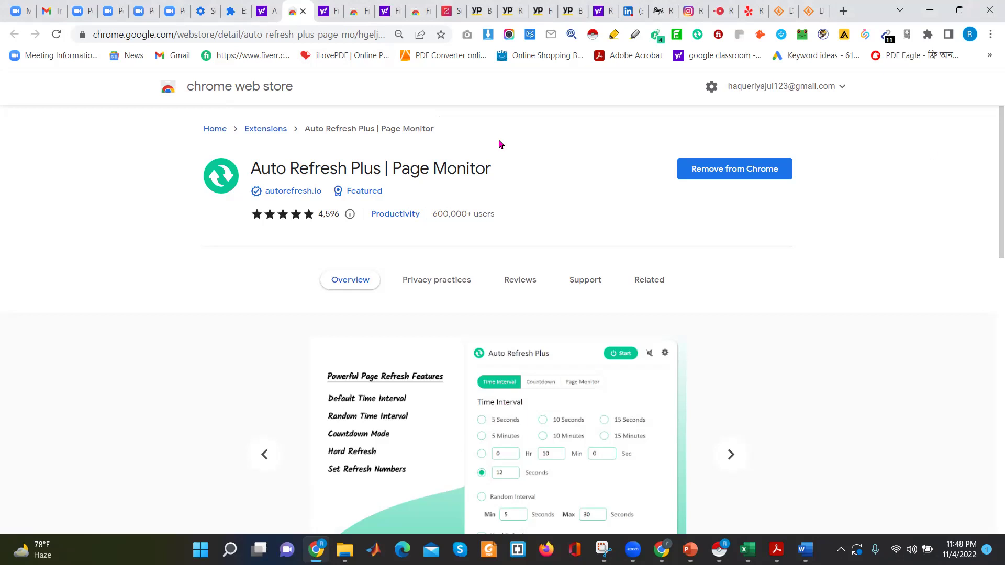
scroll(989, 188, "down", 2)
scroll(990, 187, "up", 1)
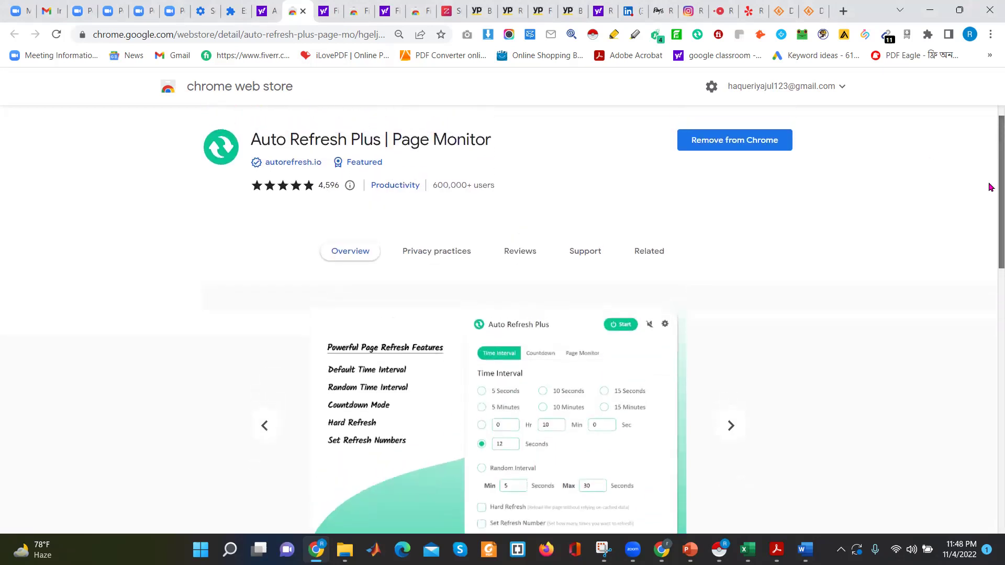
left_click(373, 37)
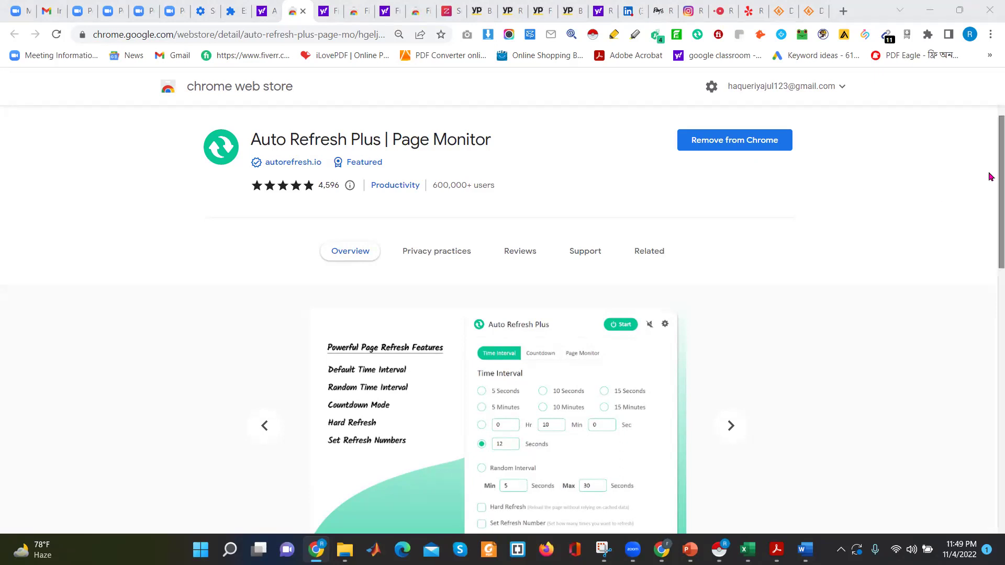
scroll(990, 157, "up", 1)
scroll(989, 149, "down", 3)
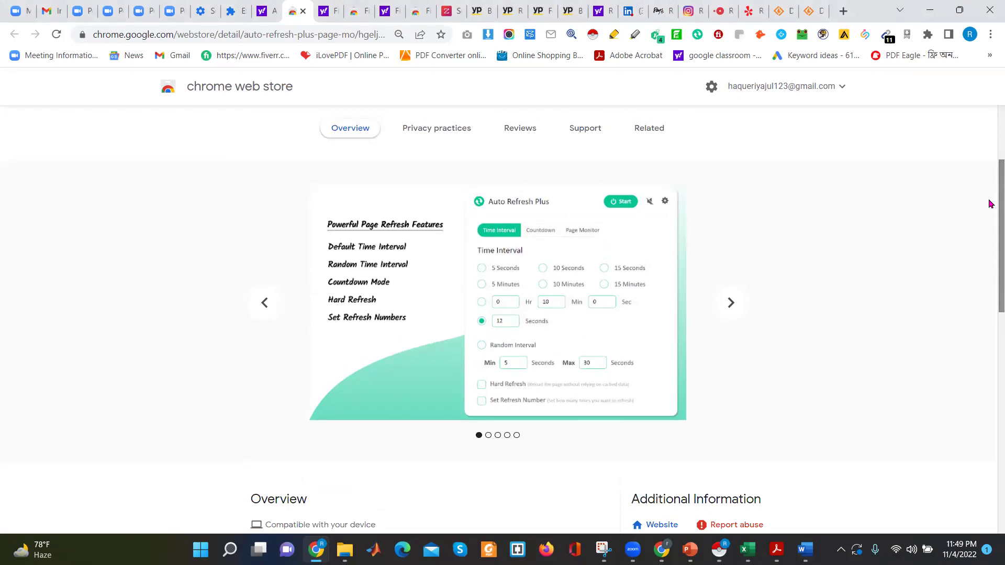
scroll(989, 203, "up", 3)
scroll(989, 157, "down", 2)
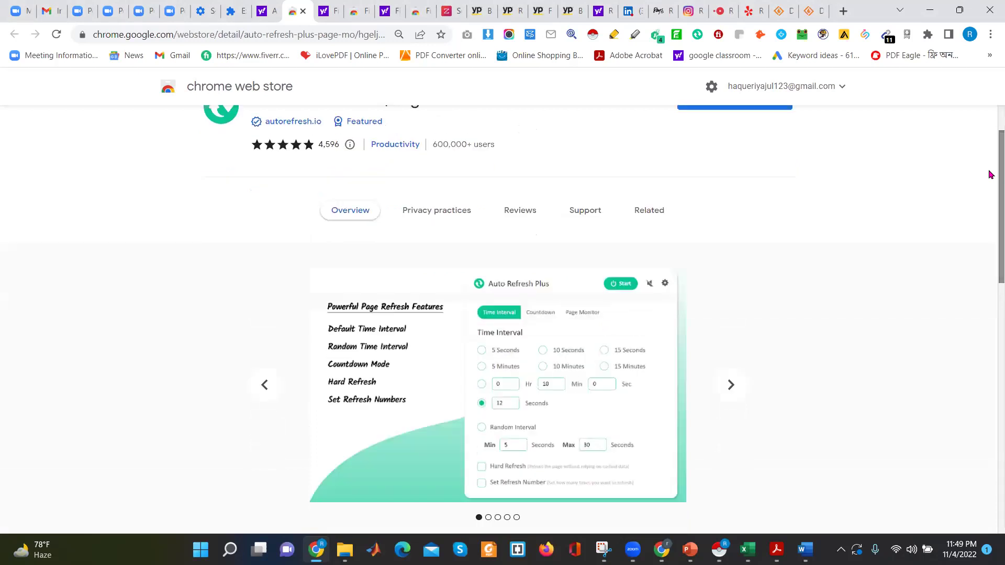
scroll(990, 174, "up", 1)
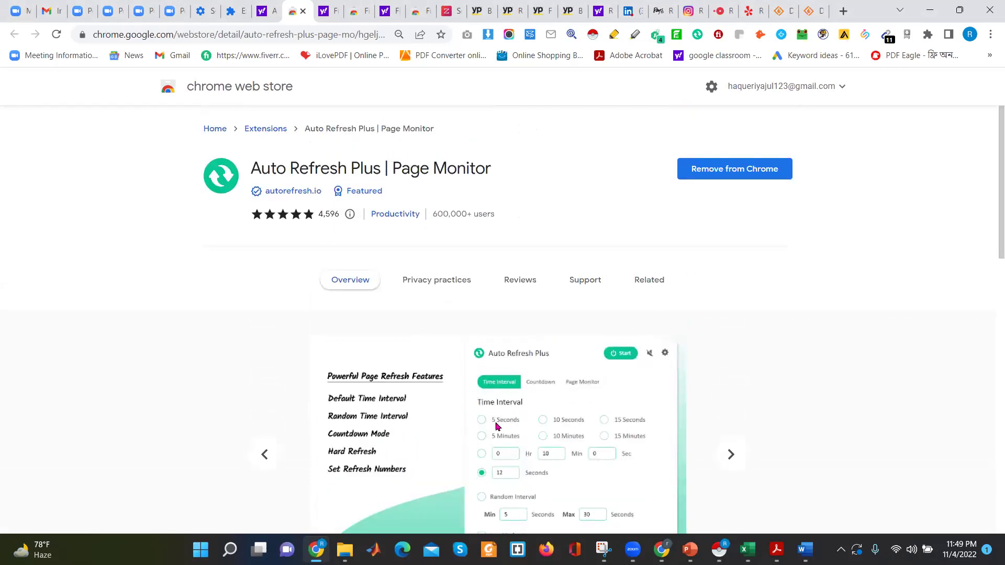
left_click(804, 549)
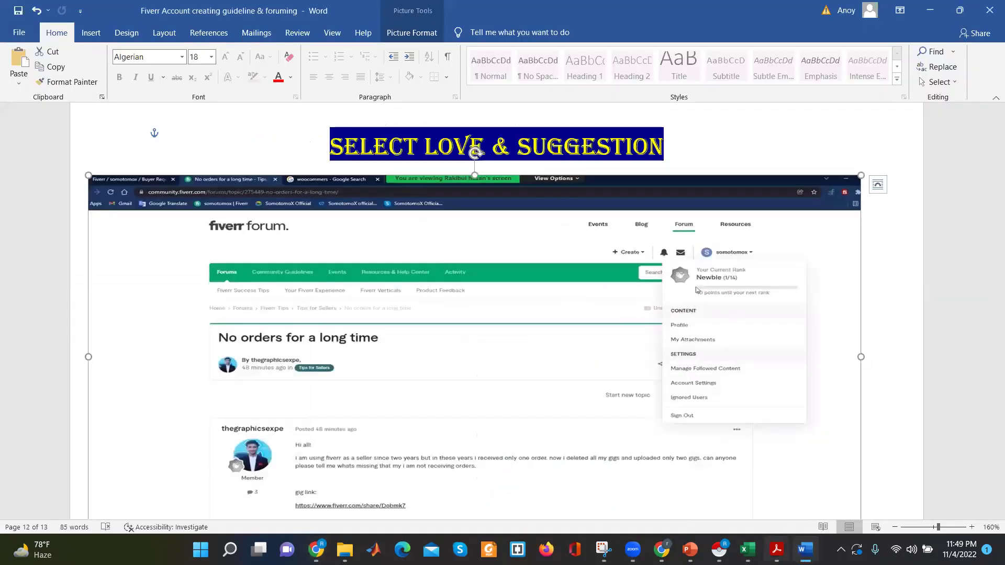
key("alt+Tab")
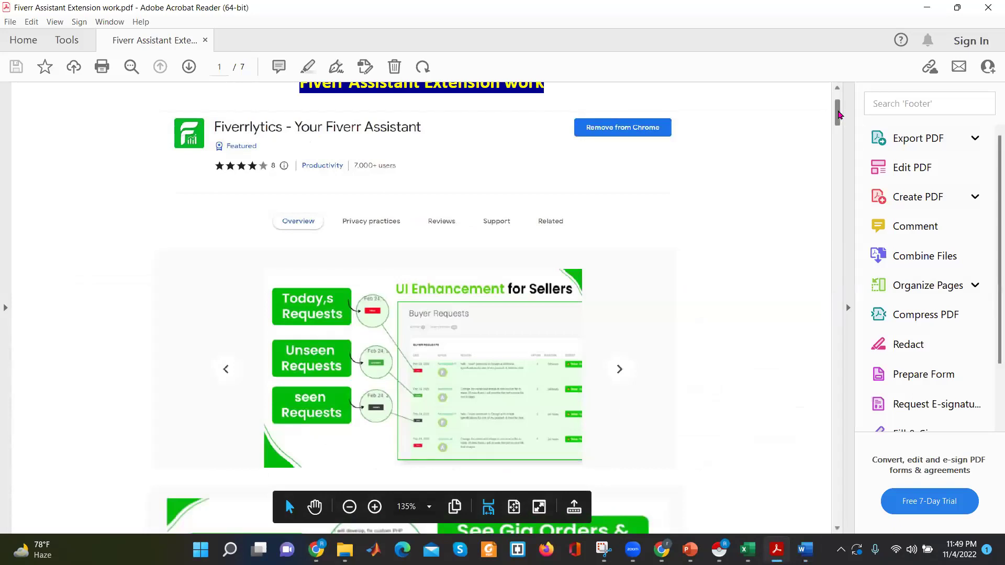
left_click(837, 270)
left_click_drag(837, 270, 826, 368)
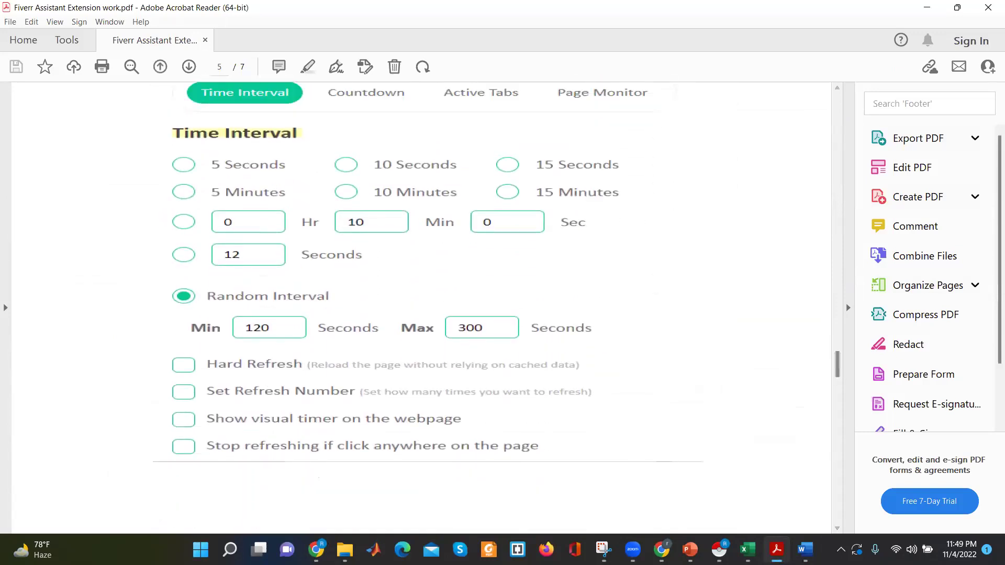
left_click(316, 549)
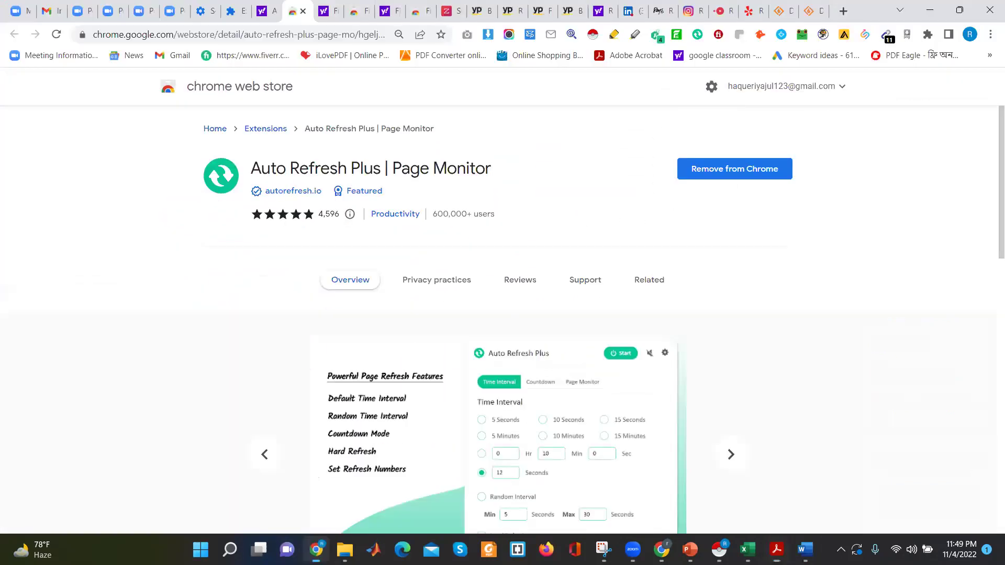
Start Auto Refresh Plus on the tab with a random 120–300 second interval
left_click(695, 36)
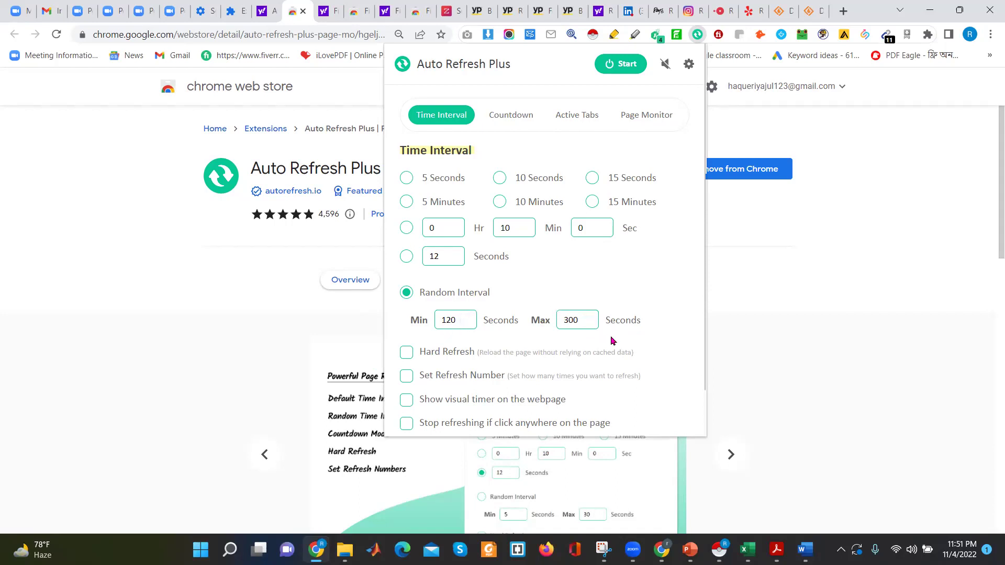
left_click(622, 65)
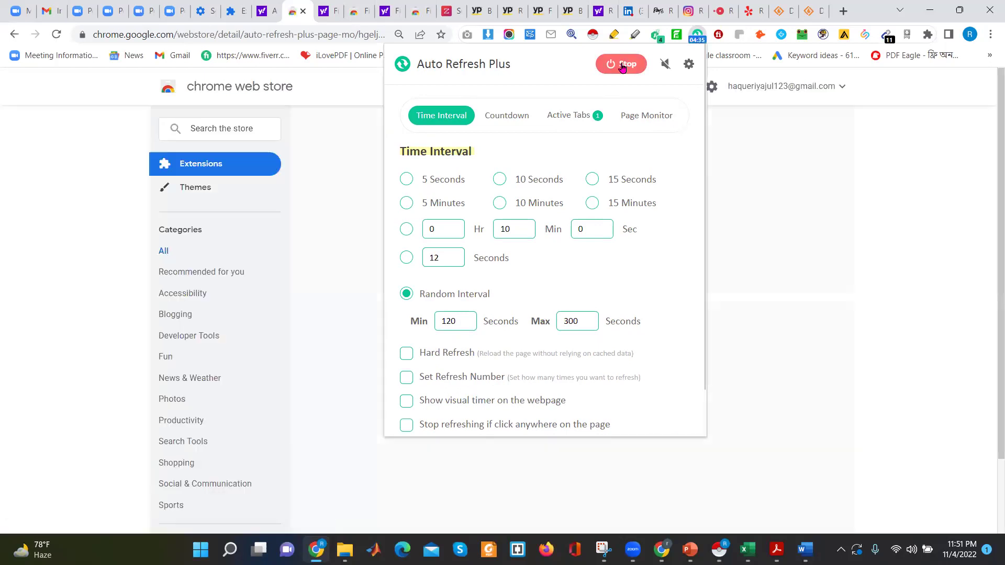
left_click(839, 151)
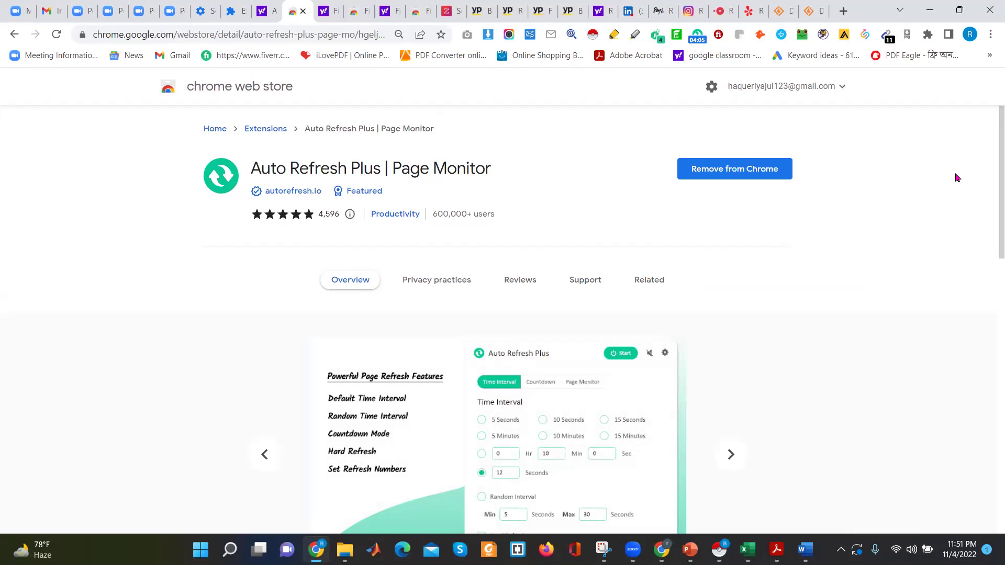
scroll(989, 196, "down", 1)
scroll(989, 194, "up", 1)
scroll(989, 189, "down", 1)
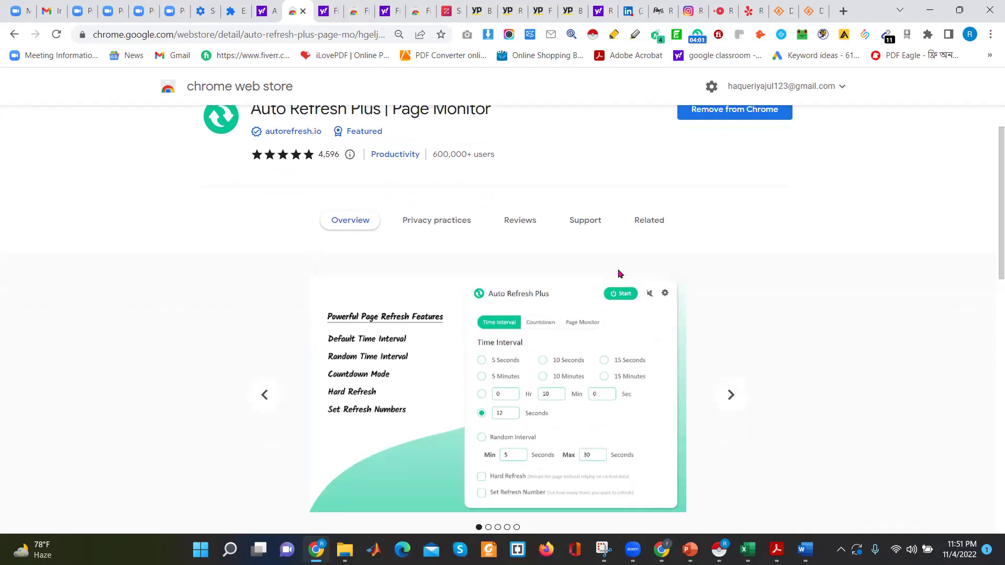
scroll(989, 131, "up", 1)
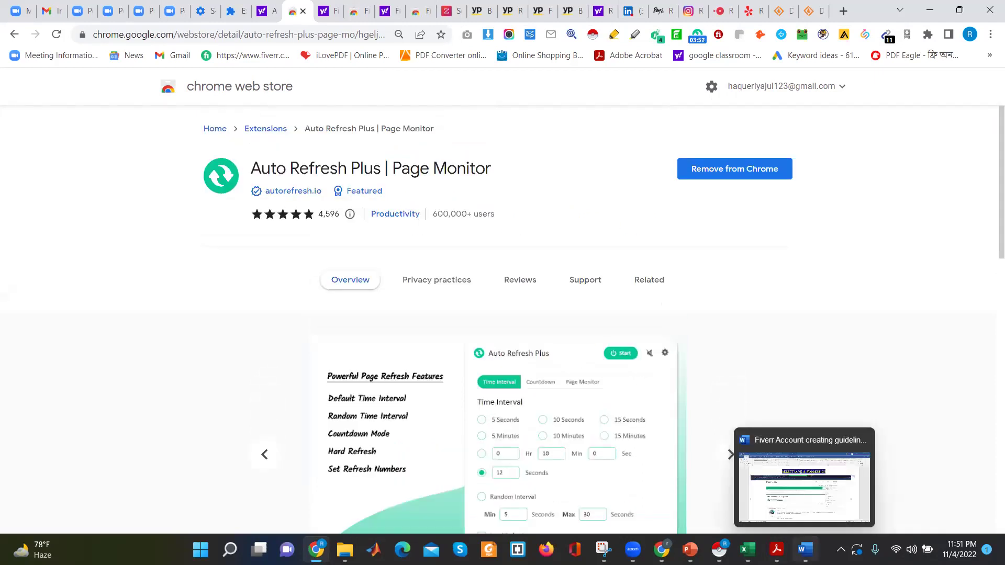
left_click(804, 550)
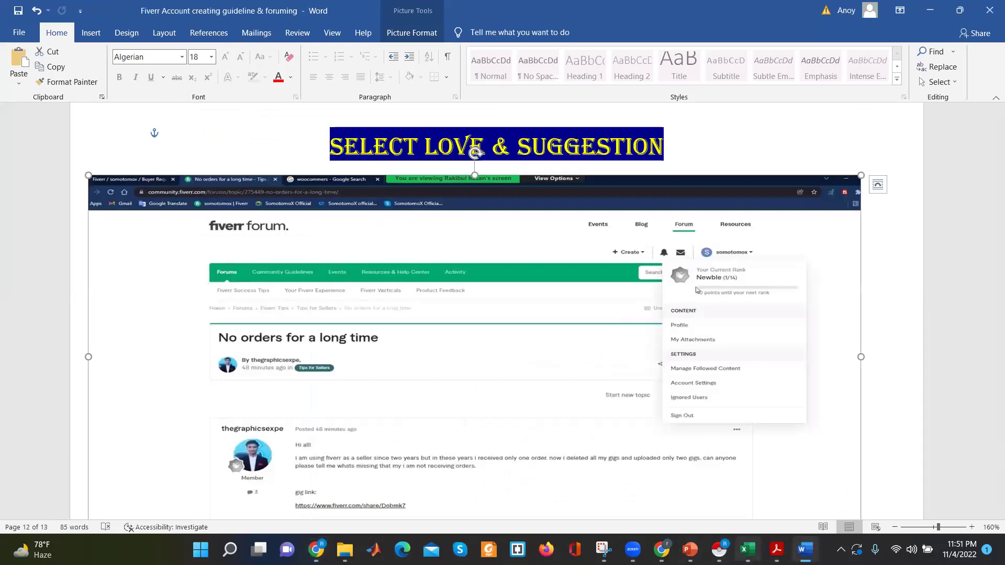
left_click(776, 550)
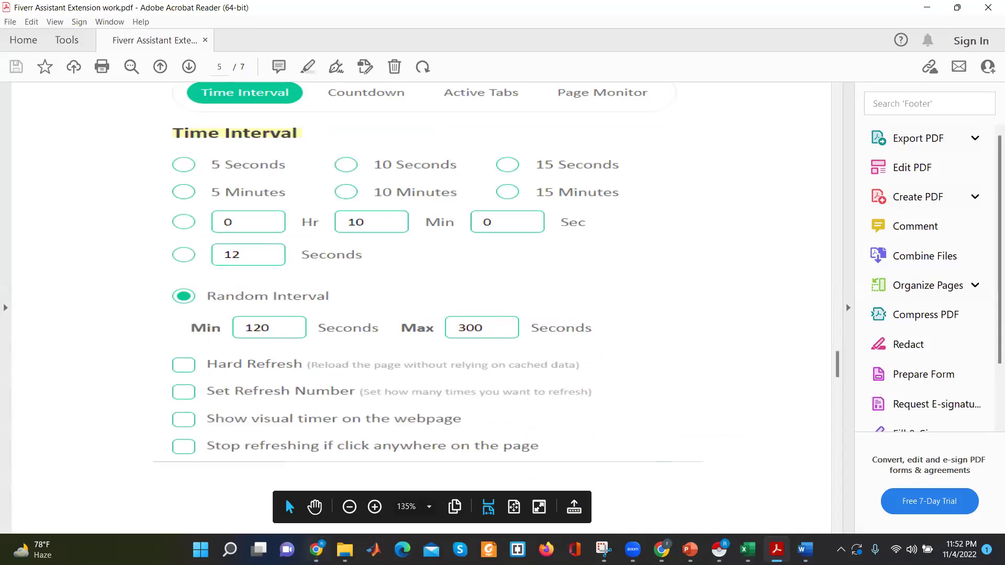
key("alt+Tab")
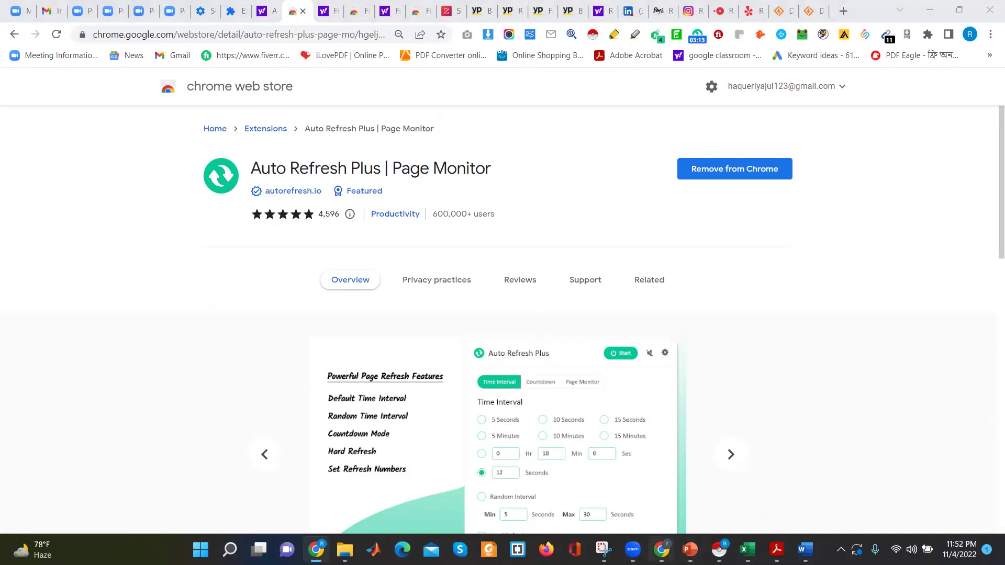
Bring the extension guide PDF forward in Acrobat Reader and scroll up through it
mouse_move(661, 549)
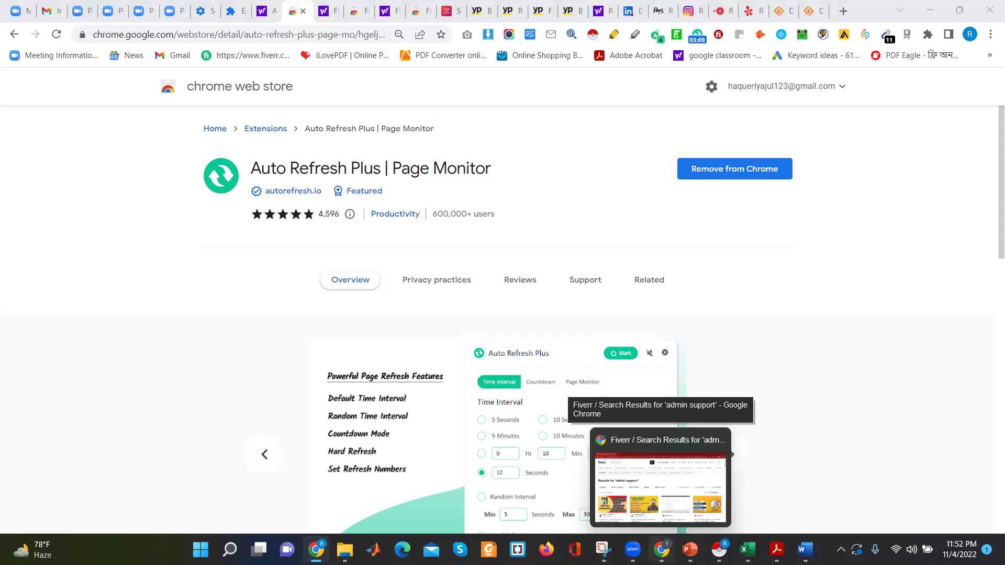
mouse_move(776, 549)
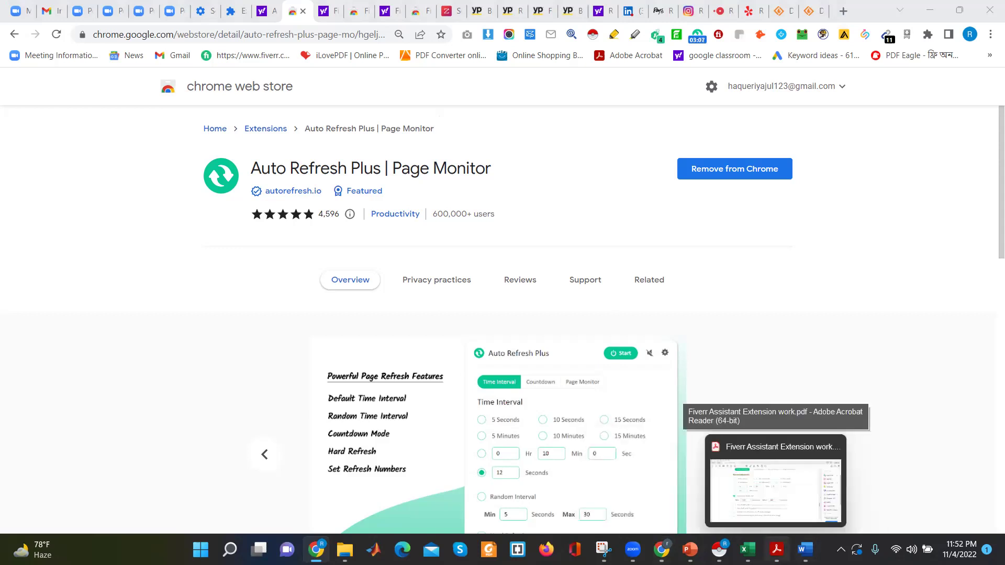
left_click(775, 489)
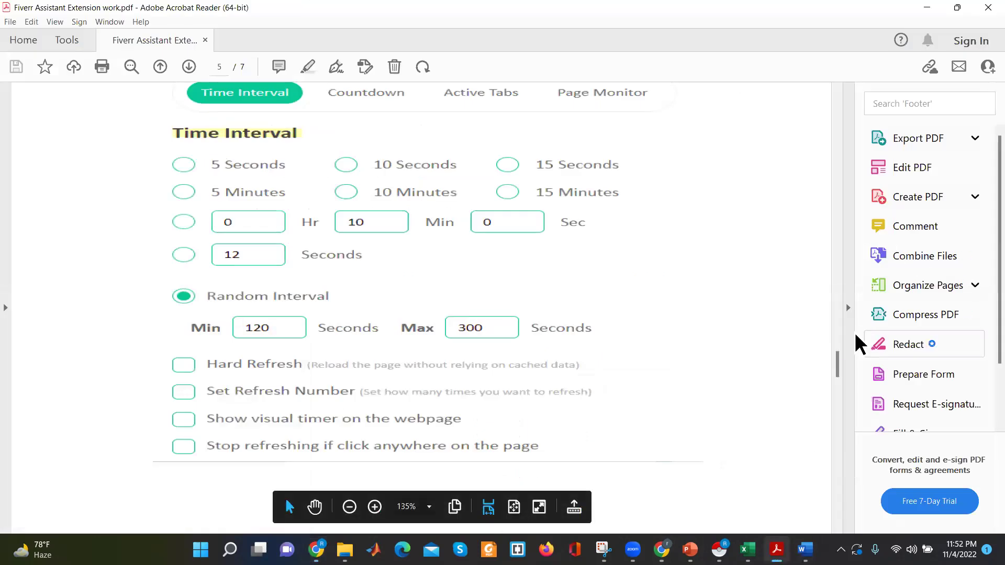
scroll(830, 189, "up", 10)
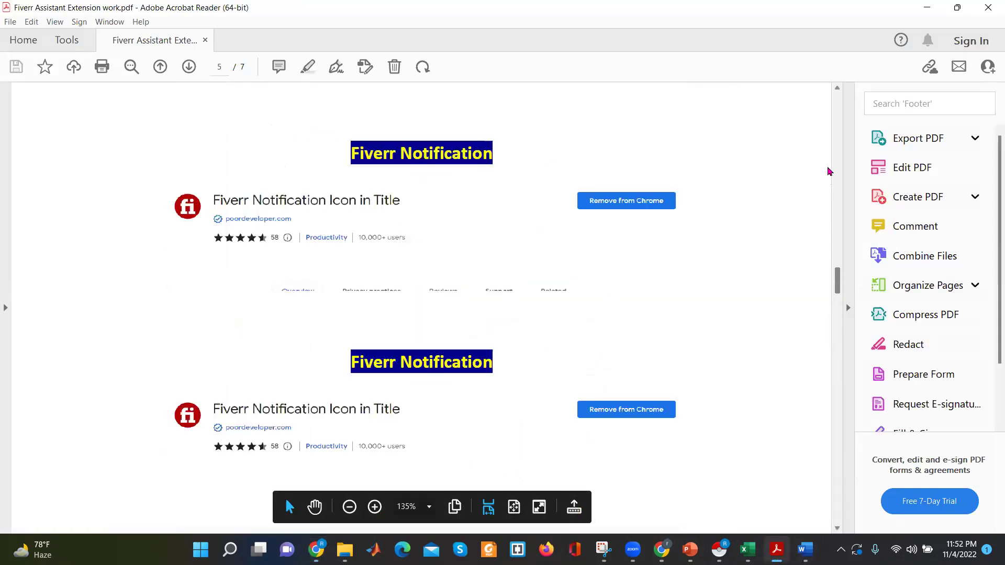
scroll(756, 459, "up", 20)
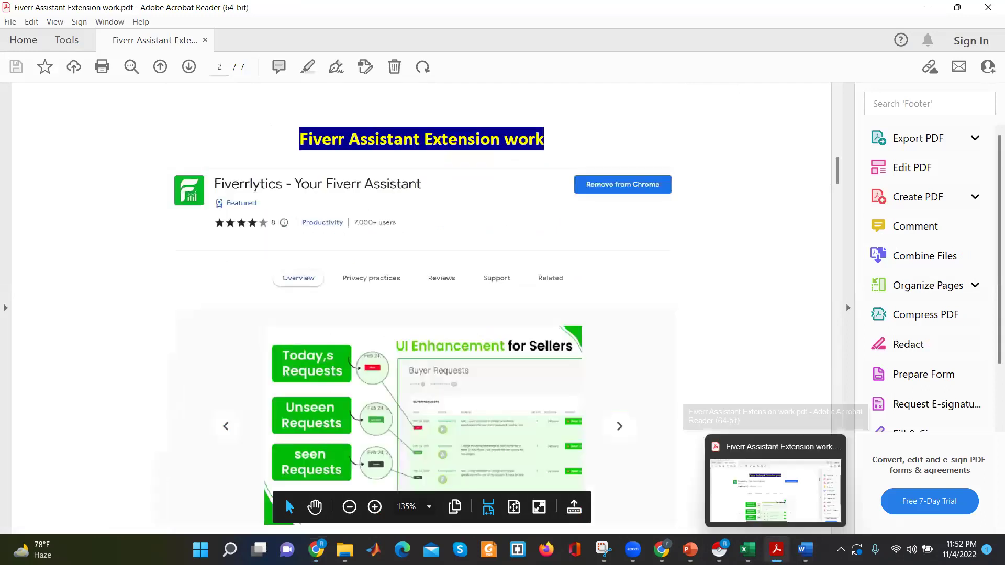
Switch to the Word guide and scroll to page 4's Power & sleep screenshot
mouse_move(804, 549)
left_click(808, 494)
left_click(808, 493)
left_click_drag(991, 460, 990, 218)
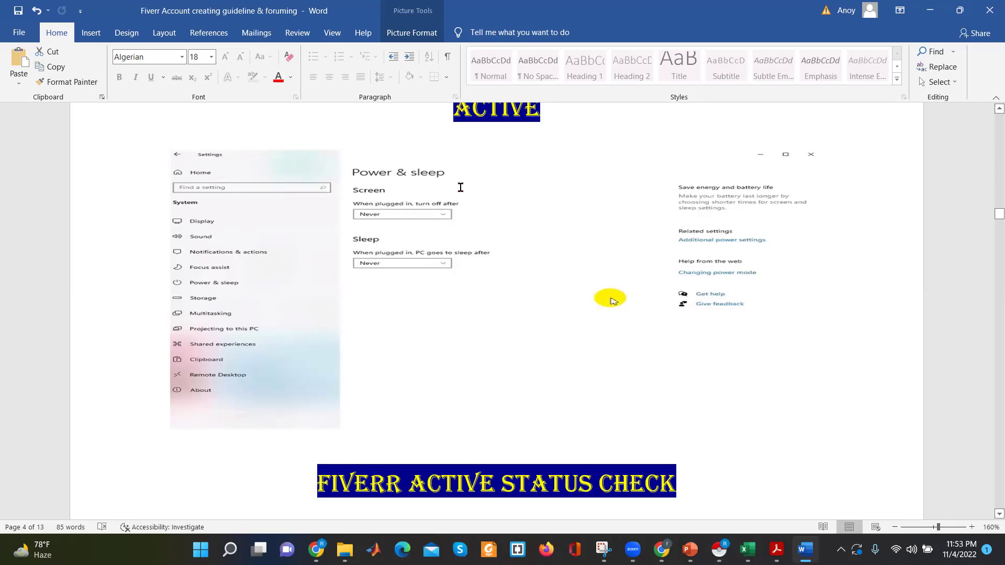
Scroll back to the ACTIVE section's Power & sleep screenshot, then bring up Windows search
mouse_move(230, 549)
scroll(990, 219, "down", 3)
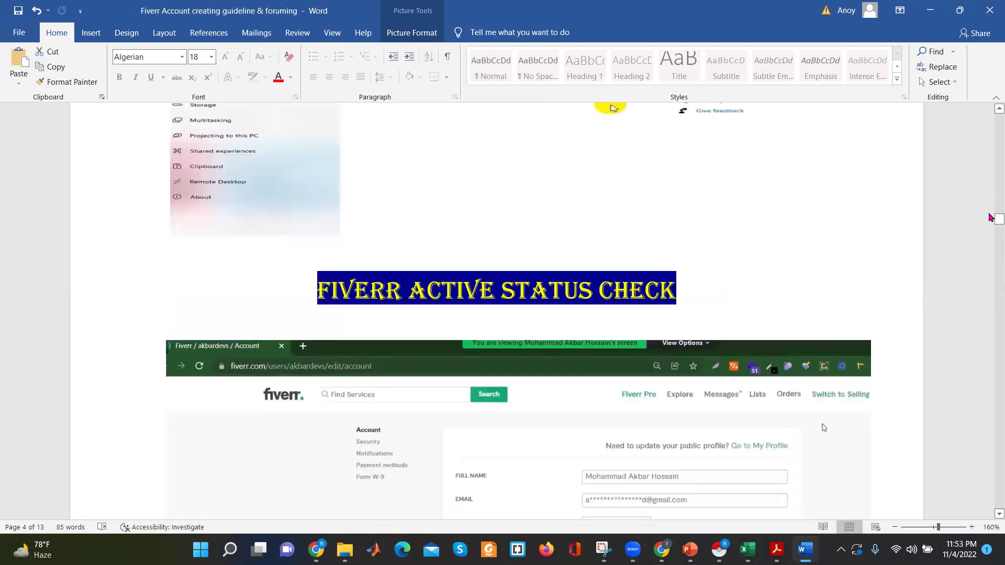
left_click_drag(990, 217, 990, 213)
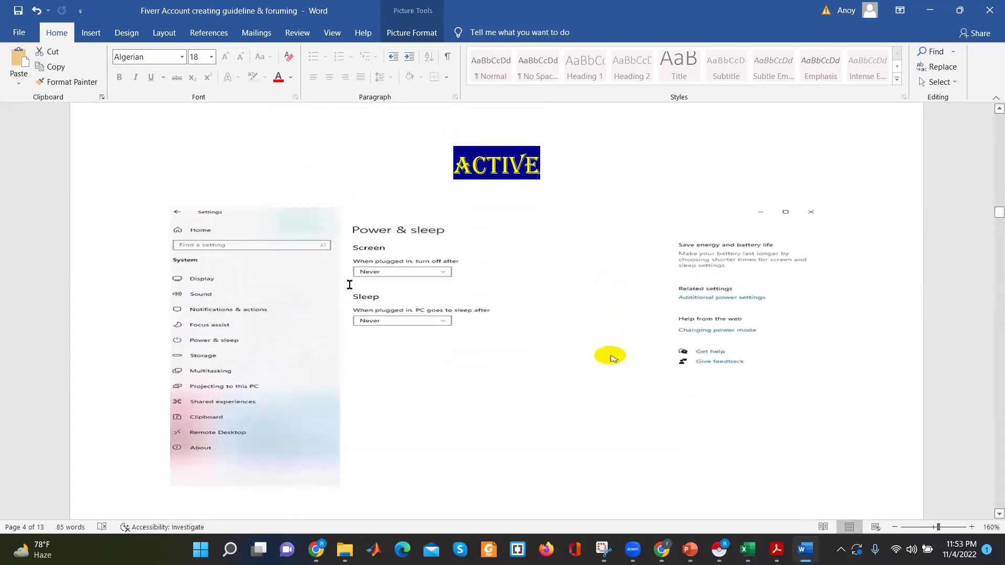
scroll(612, 357, "up", 4, "ctrl")
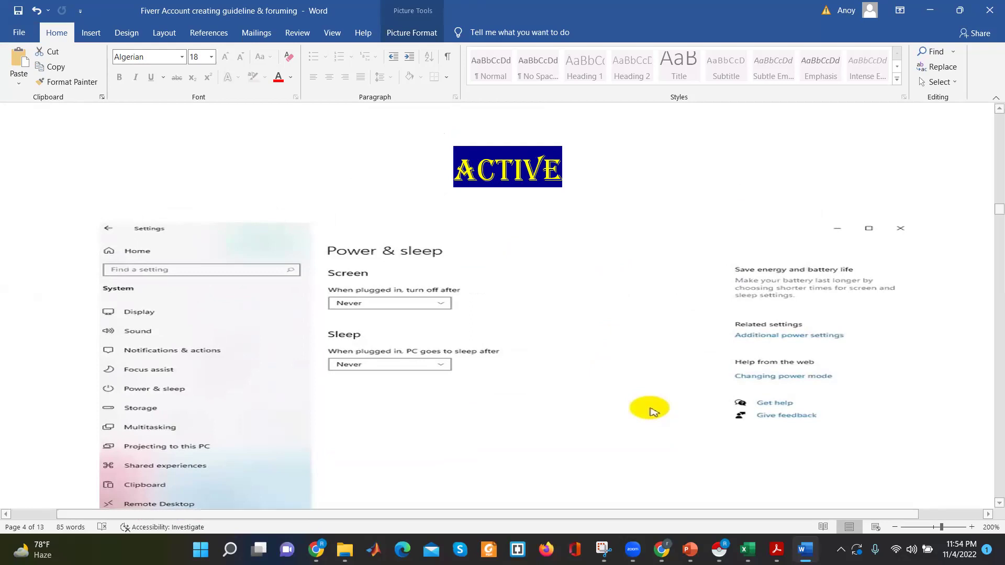
key("super+s")
Search 'power and' to open Power & battery settings with Screen and sleep expanded
type("po")
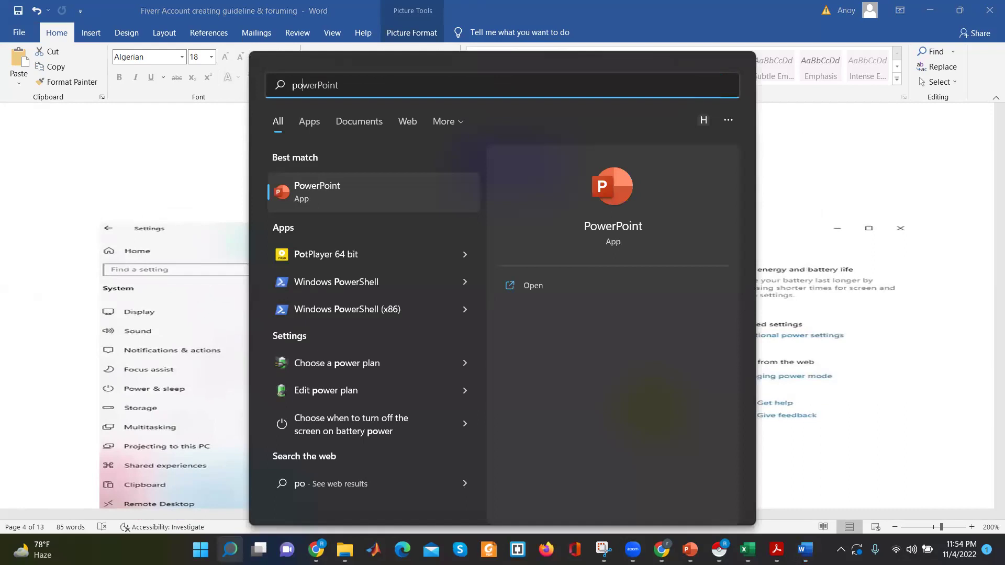
type("wer")
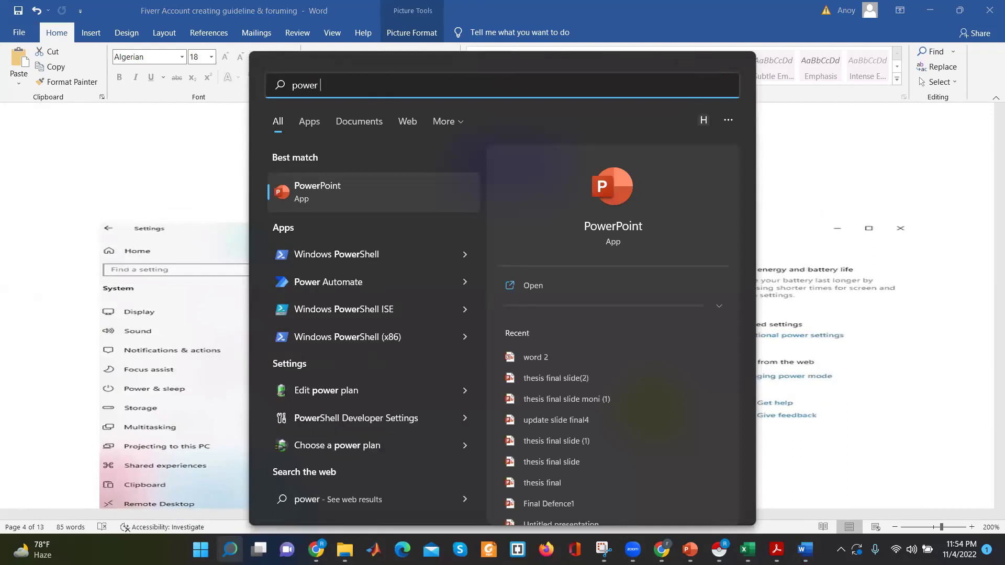
type(" and")
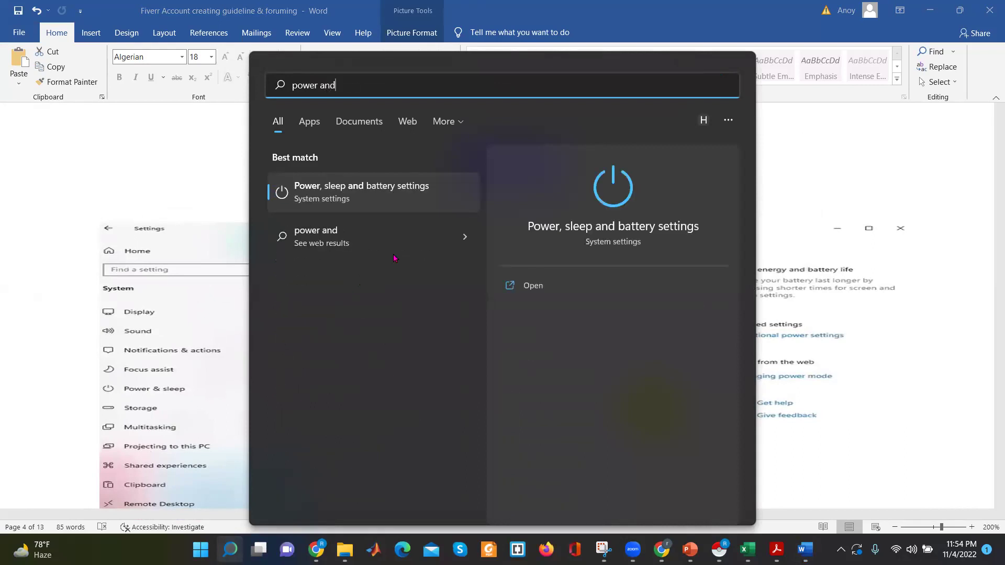
left_click(353, 184)
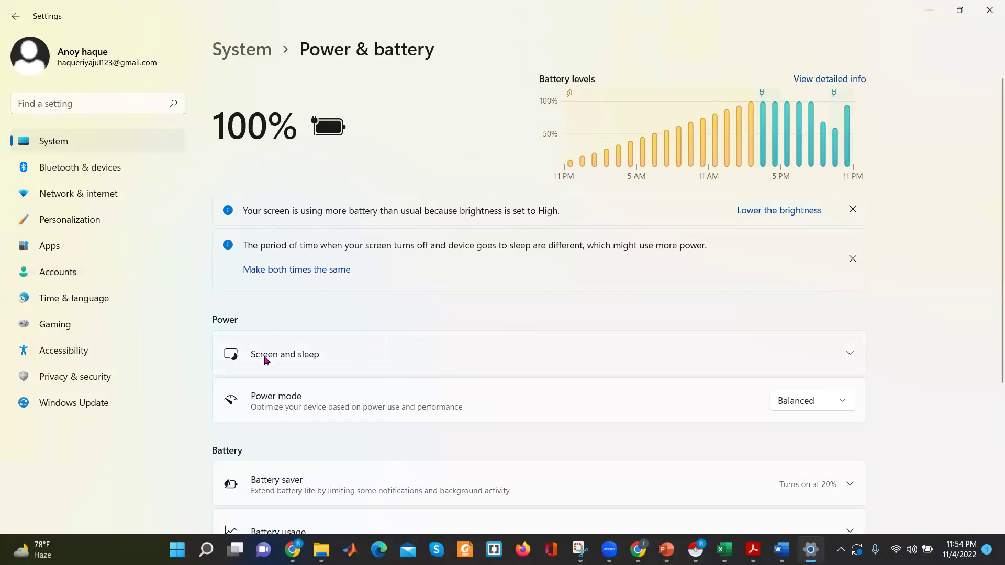
left_click(265, 360)
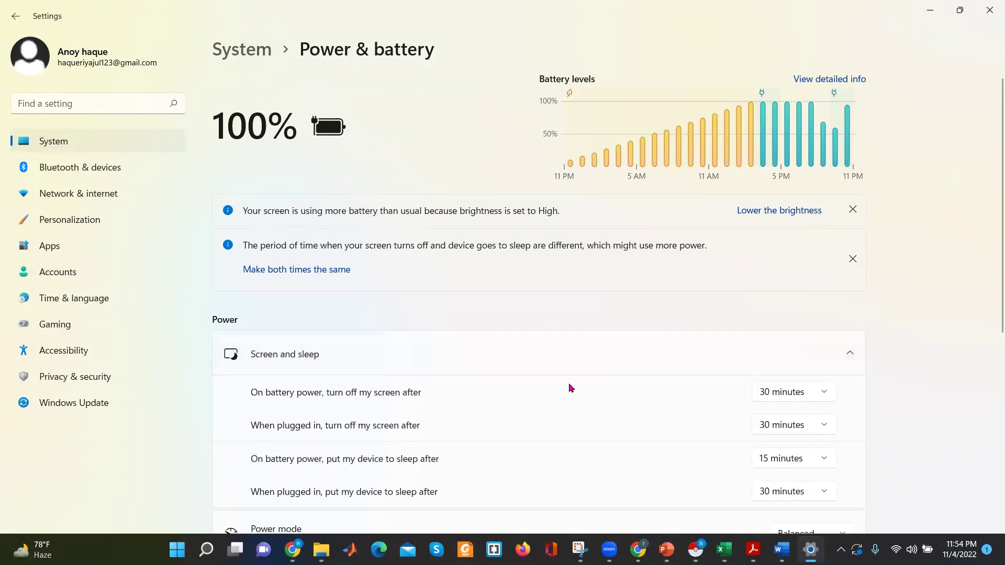
scroll(989, 251, "down", 3)
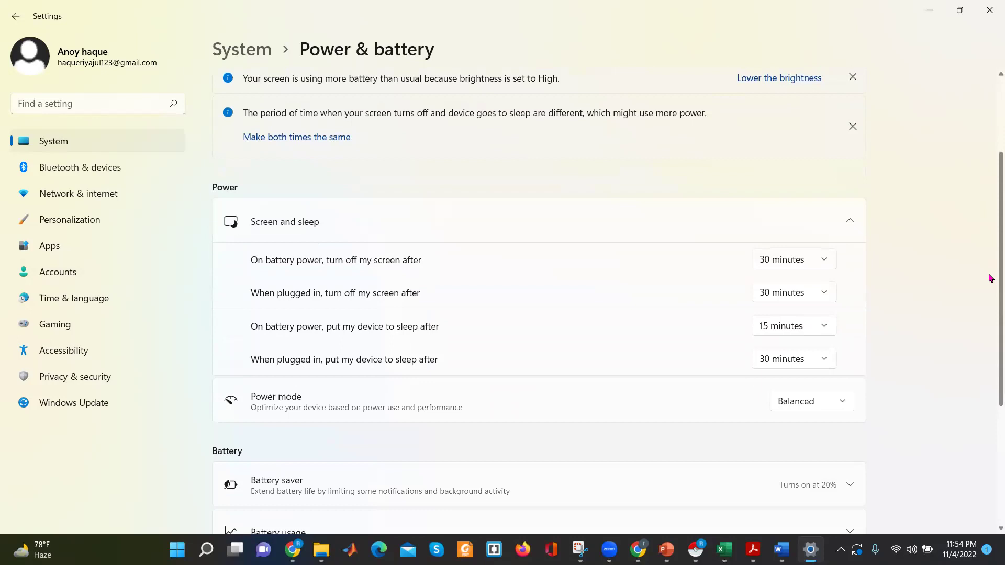
Inspect each screen and sleep timeout, leaving 30, 30, 15 and 30 minutes, then minimize Settings
left_click(810, 261)
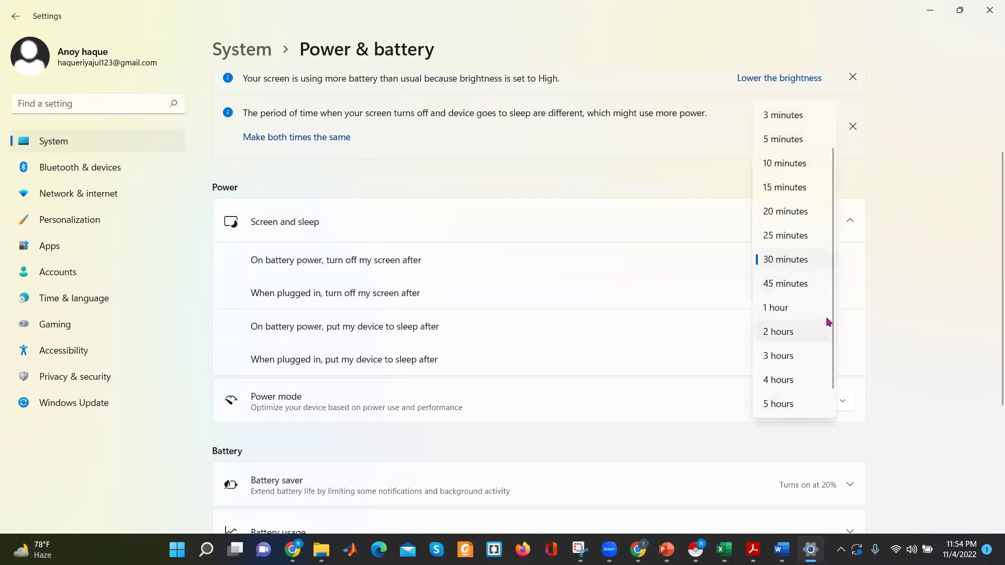
left_click_drag(834, 316, 834, 399)
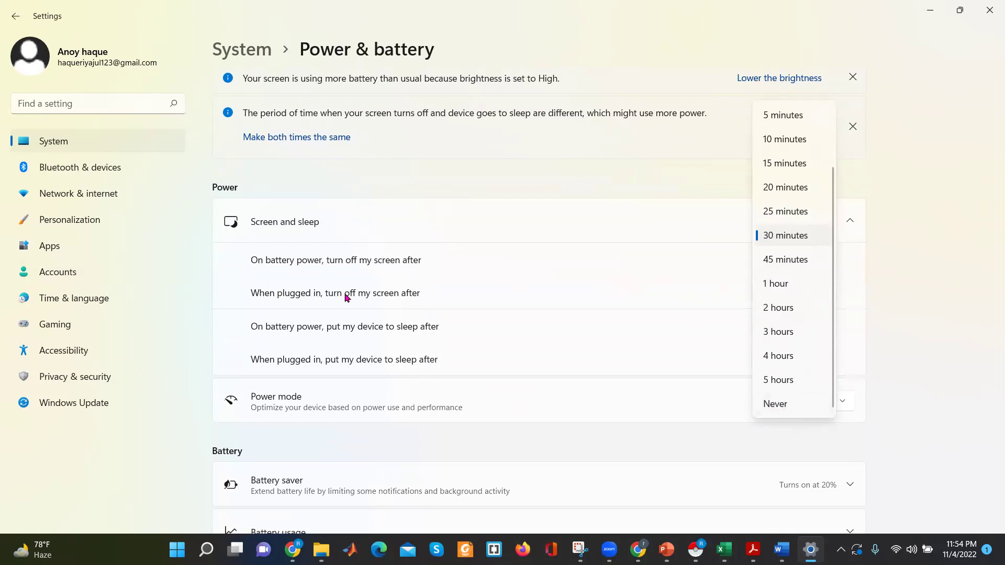
left_click(521, 288)
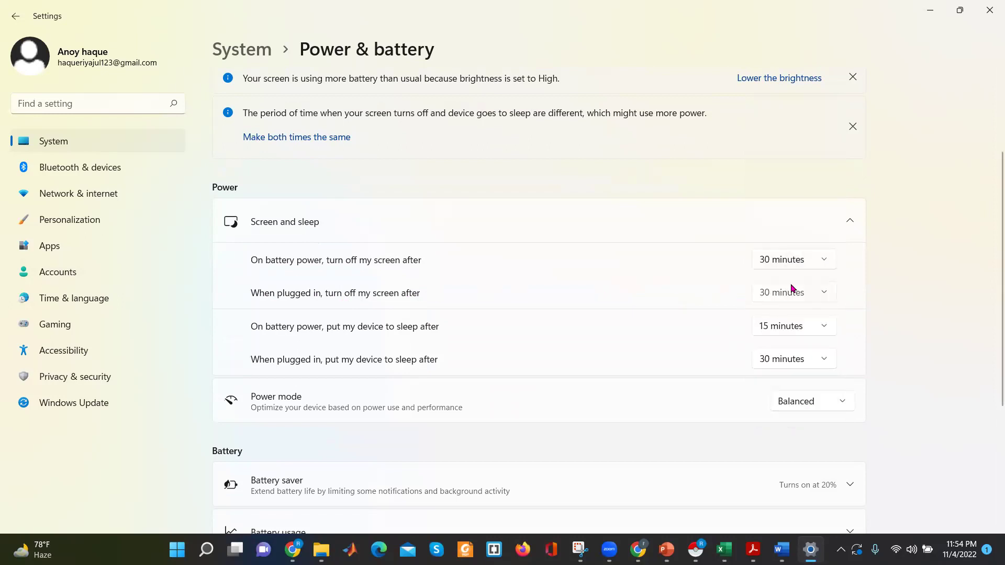
left_click(786, 293)
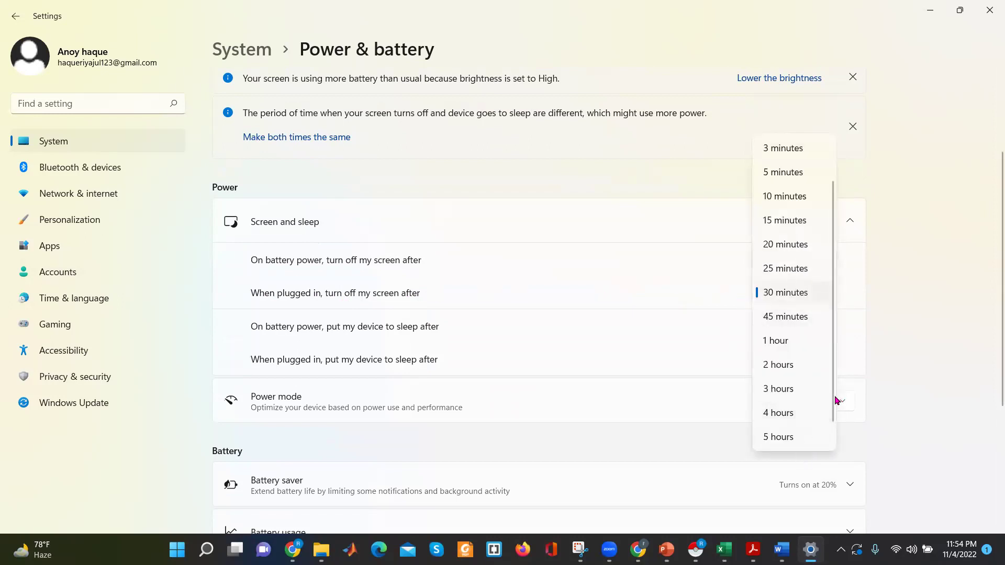
left_click(831, 446)
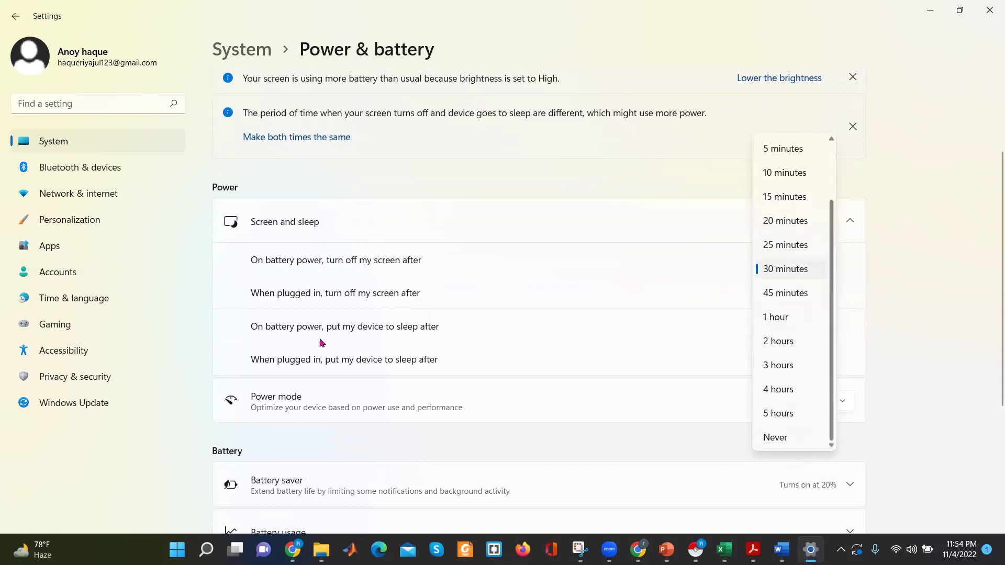
left_click(473, 331)
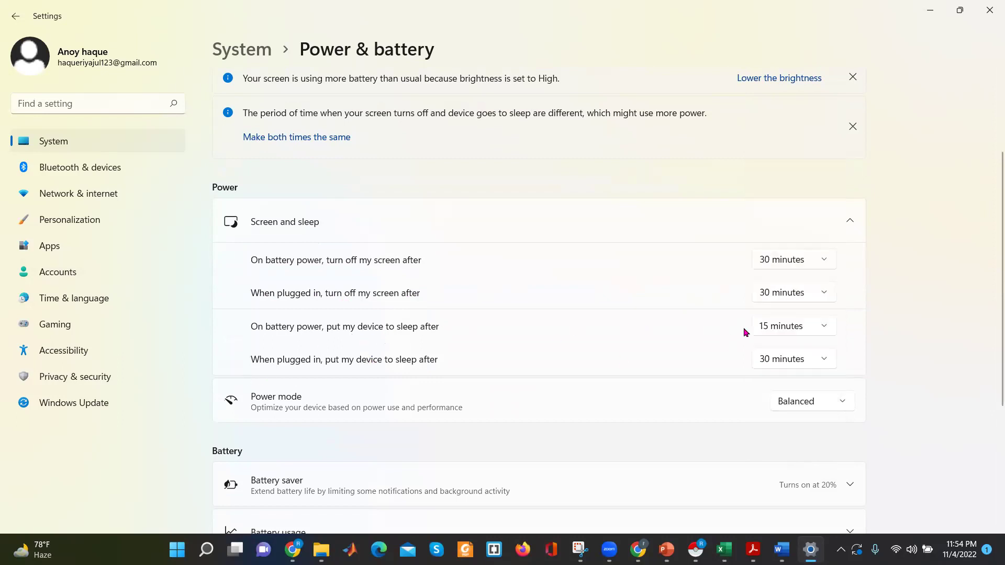
left_click(793, 330)
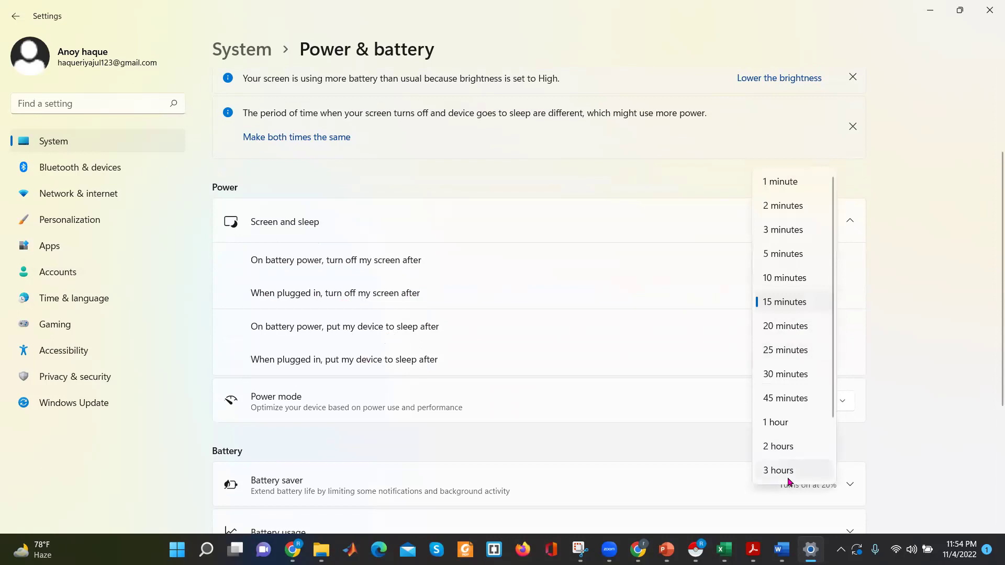
left_click(942, 220)
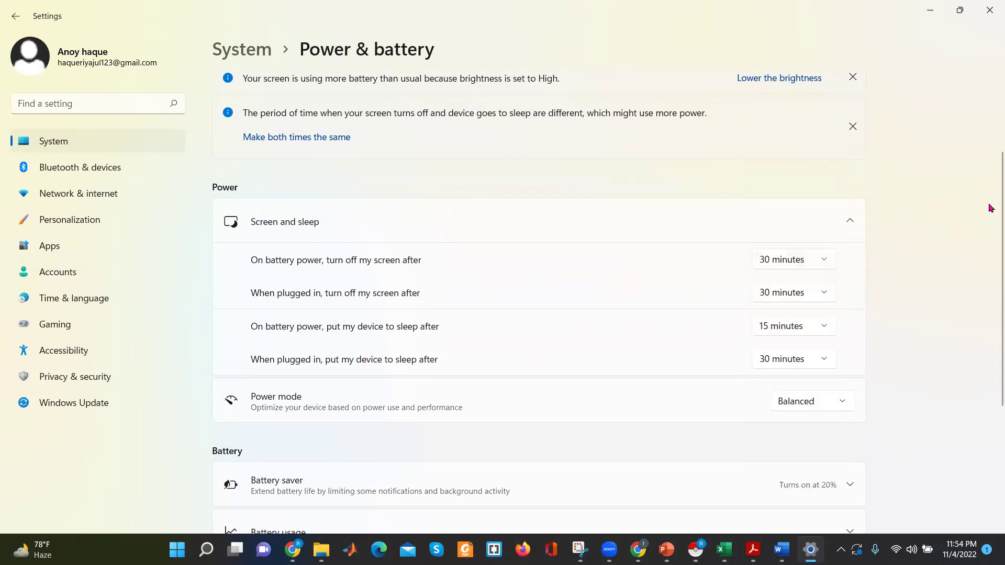
scroll(991, 317, "down", 2)
scroll(991, 318, "down", 2)
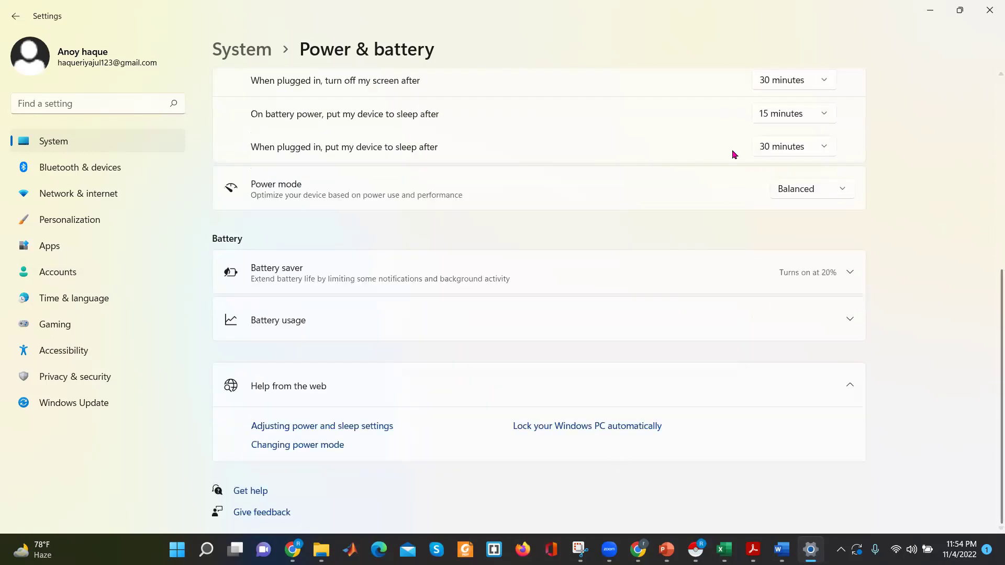
left_click(931, 10)
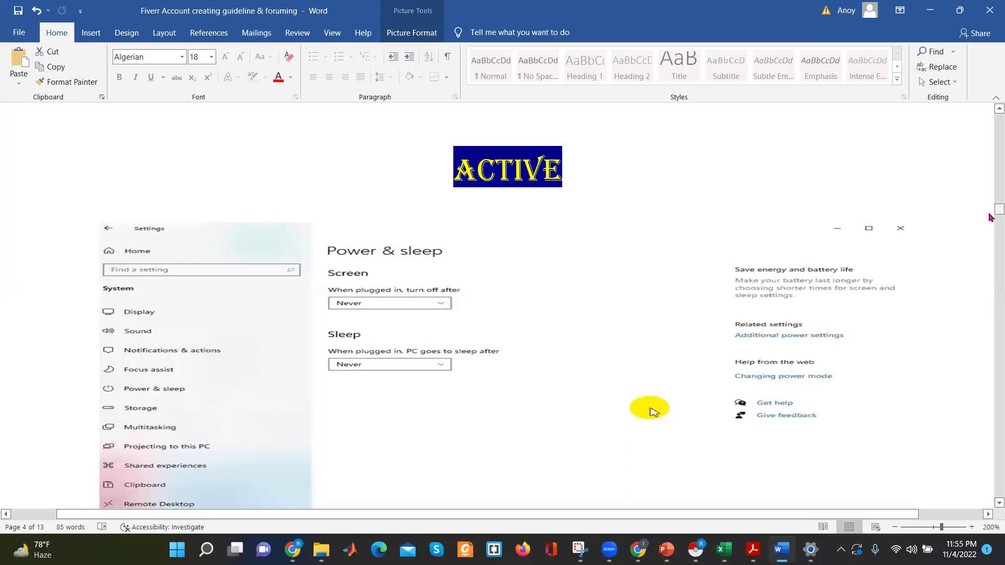
Look over the Power & sleep screenshot, then return to Chrome's Auto Refresh Plus listing
left_click_drag(991, 217, 990, 218)
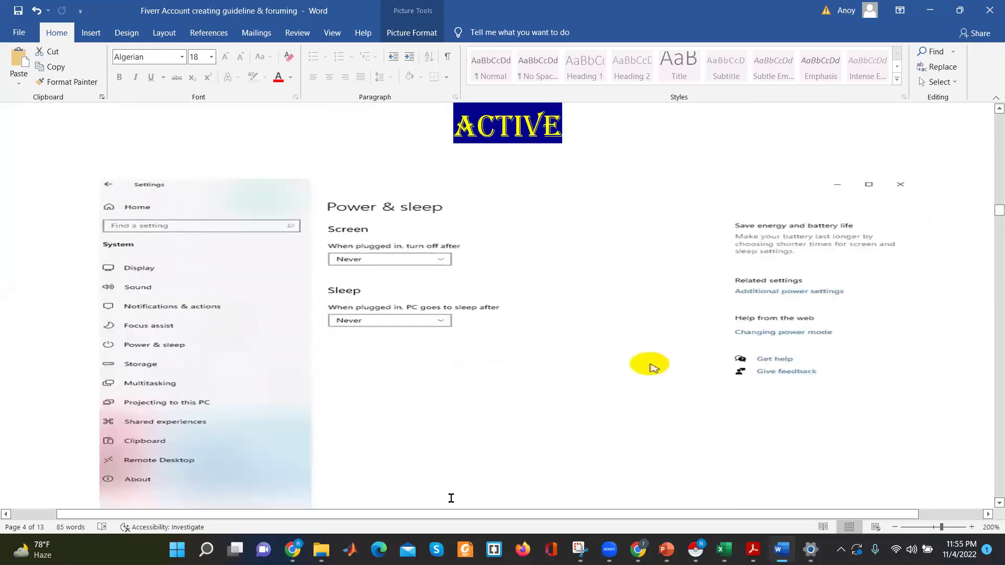
key("alt+Tab")
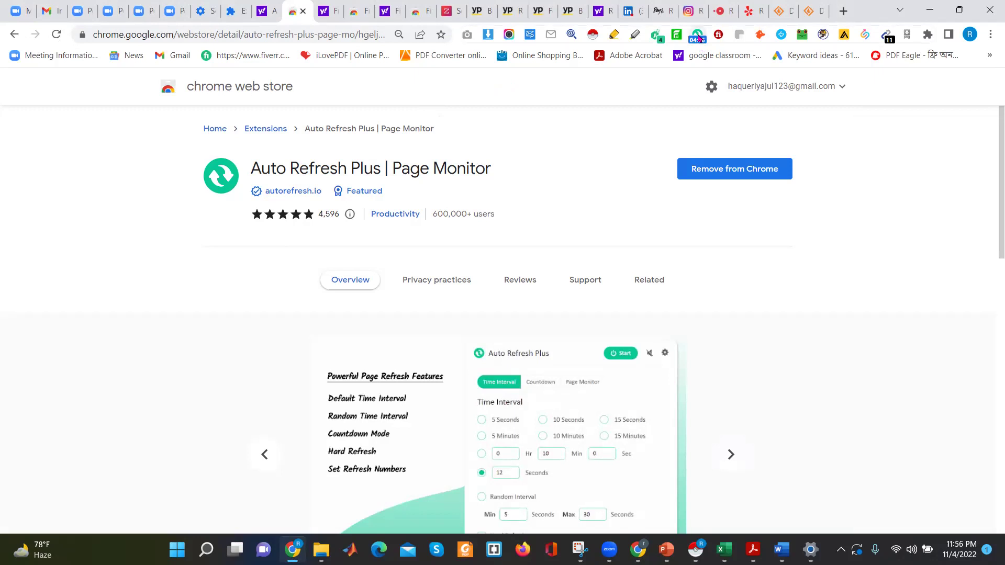
Show the Auto Refresh Plus panel with its random 120–300 second interval still running
left_click(698, 37)
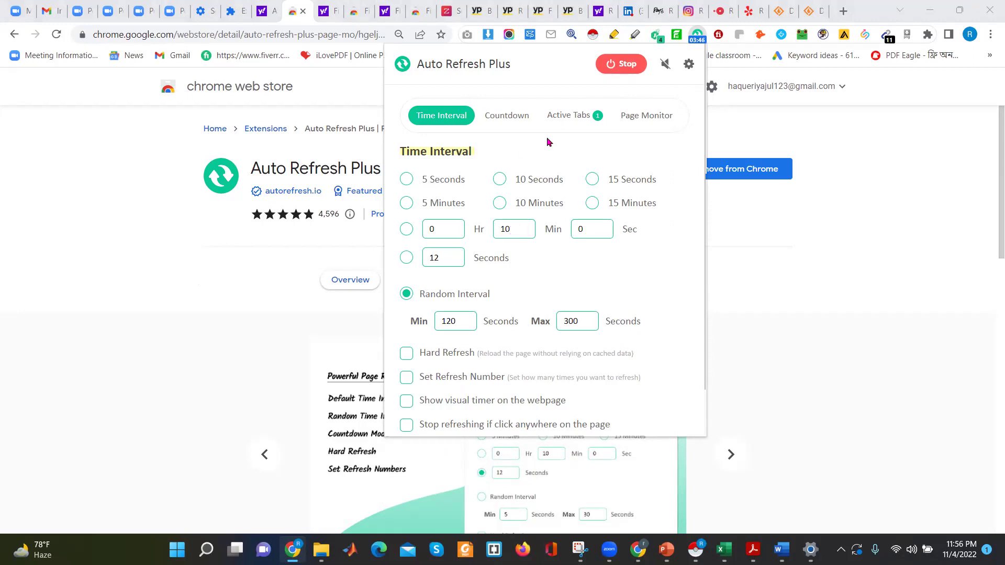
Stop Auto Refresh Plus reloading the page and dismiss its panel
left_click(625, 64)
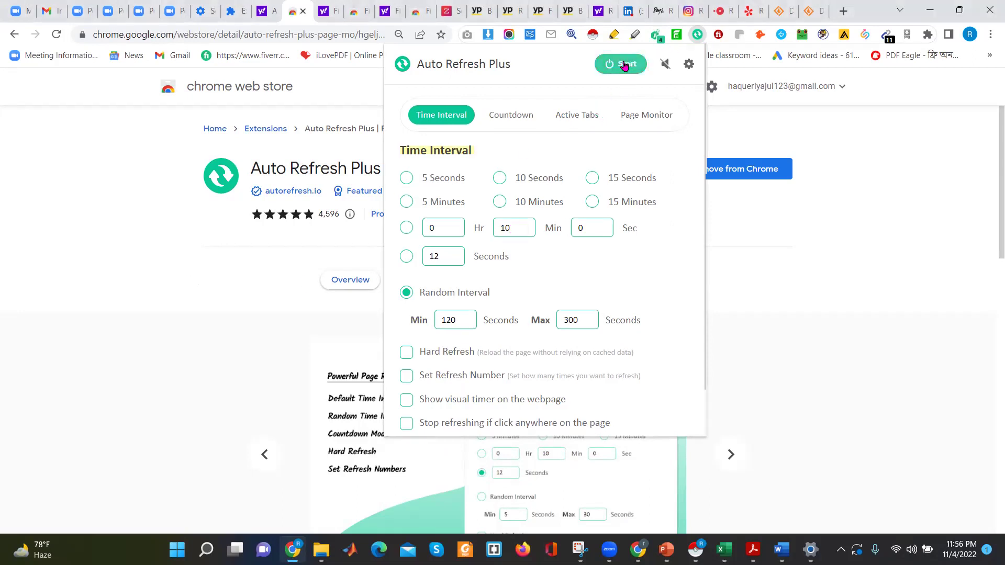
left_click(925, 212)
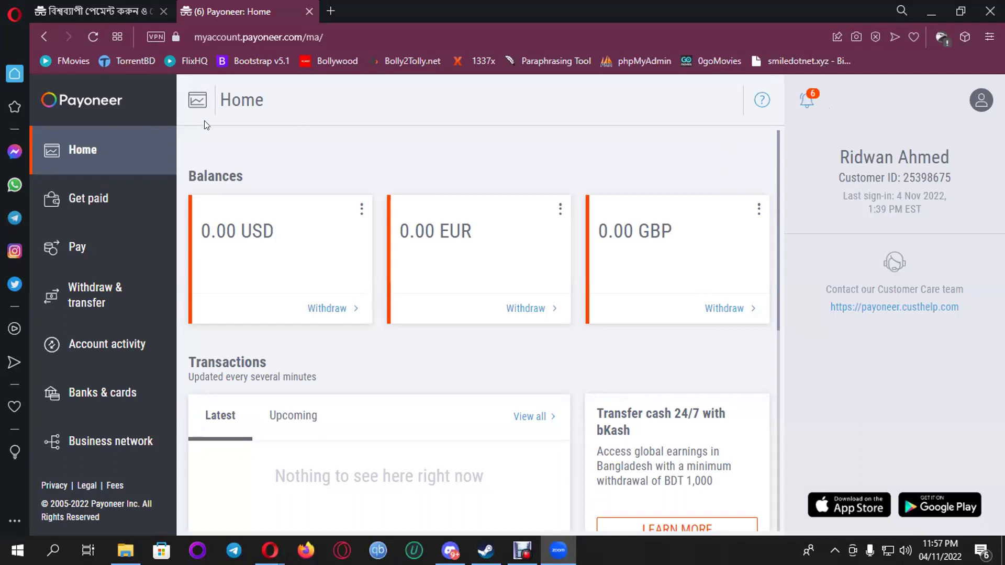
Go via Settings and Verification Center to the Receiving account questionnaire under Provide Business Details
left_click(973, 100)
left_click(877, 195)
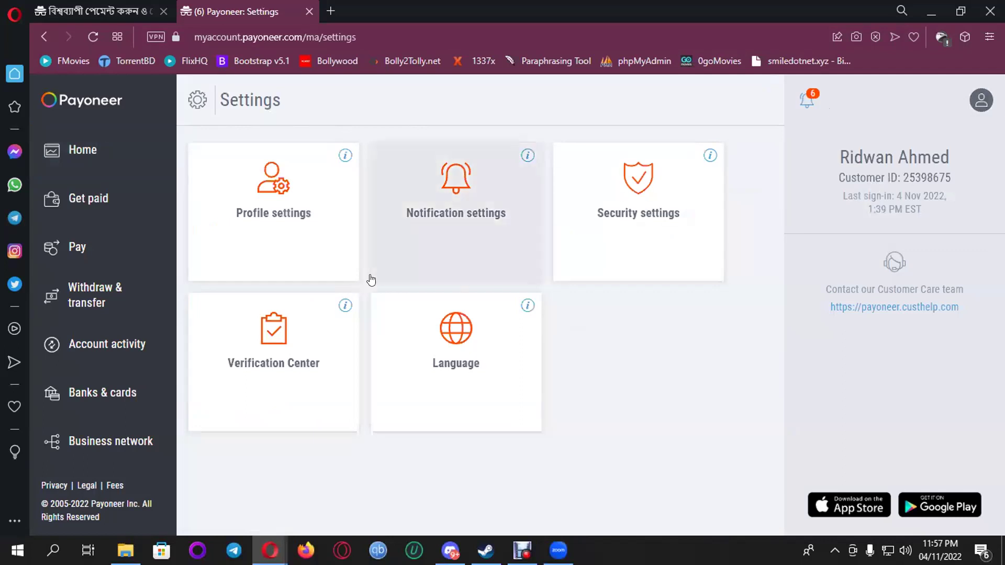
left_click(980, 99)
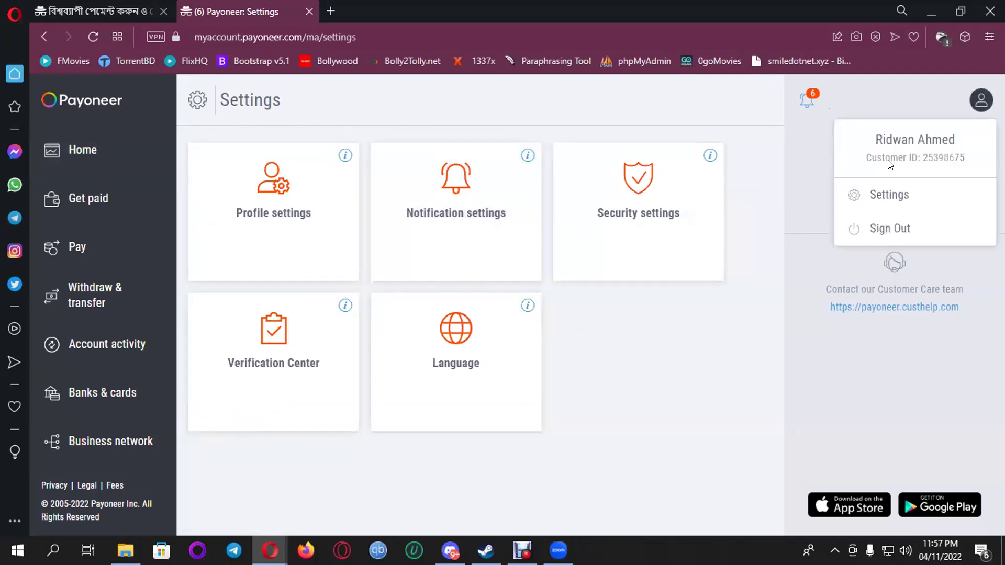
left_click(871, 195)
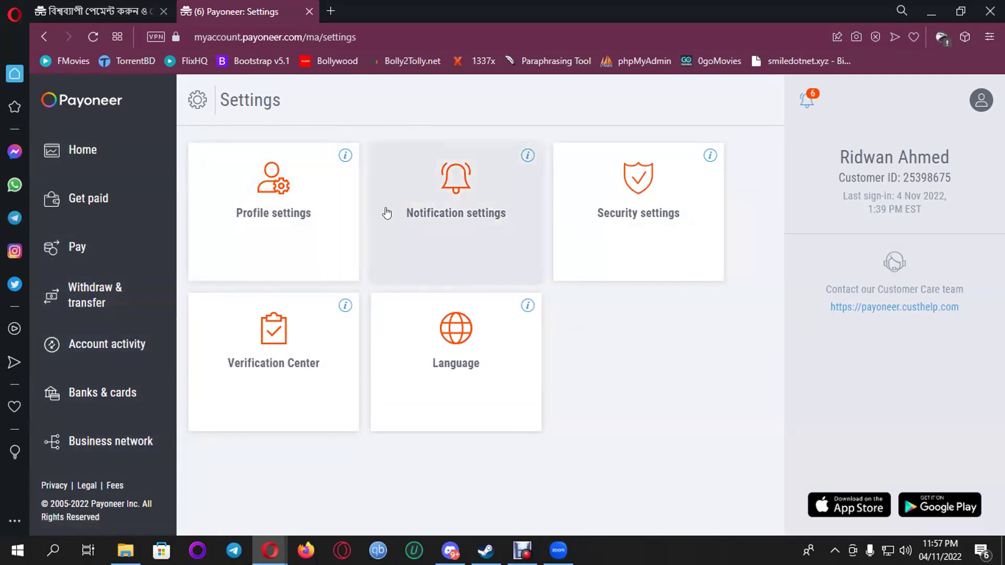
left_click(272, 366)
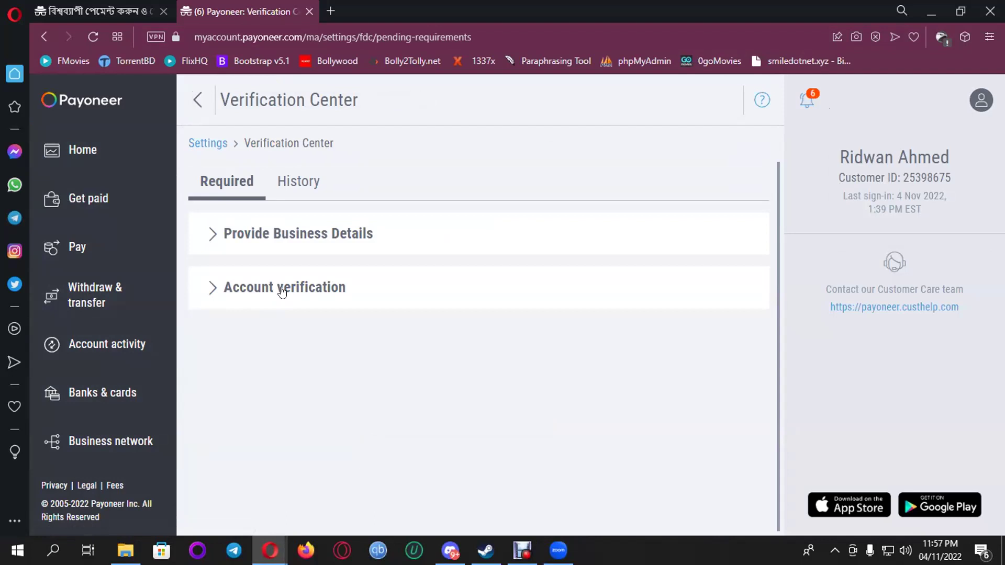
left_click(246, 233)
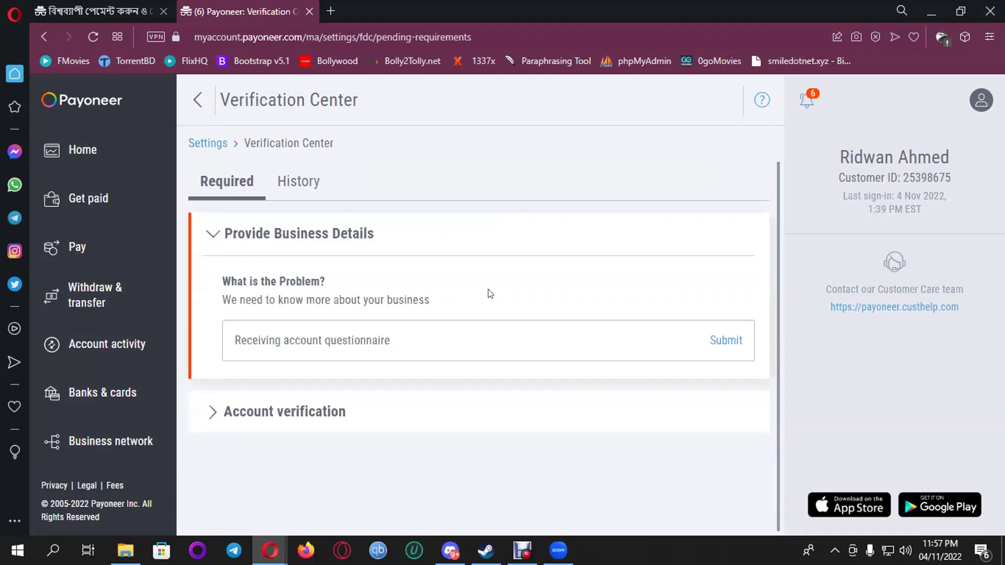
left_click(715, 346)
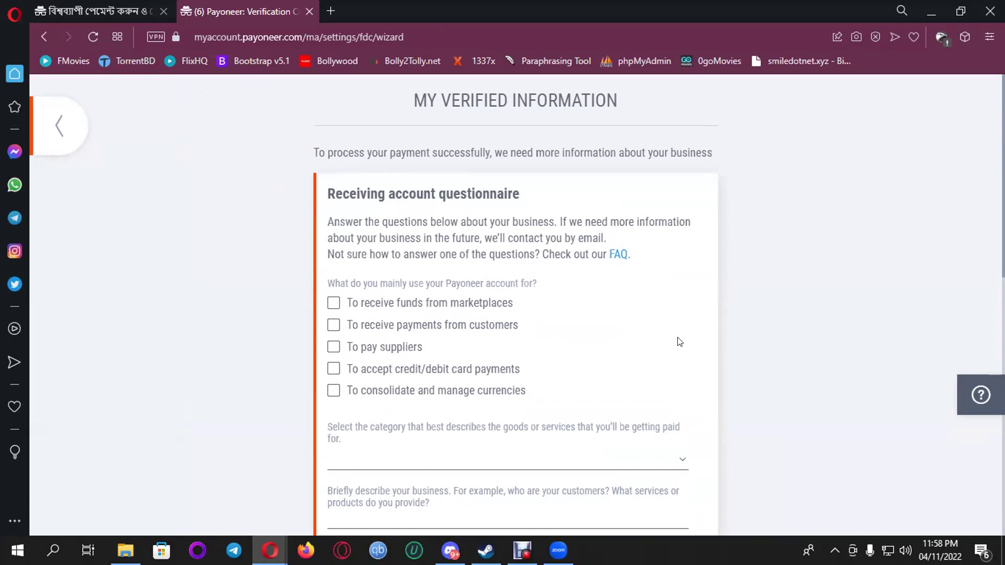
Choose 'To receive funds from marketplaces' as the account's use and 'Programming & tech support' as category
scroll(679, 341, "down", 1)
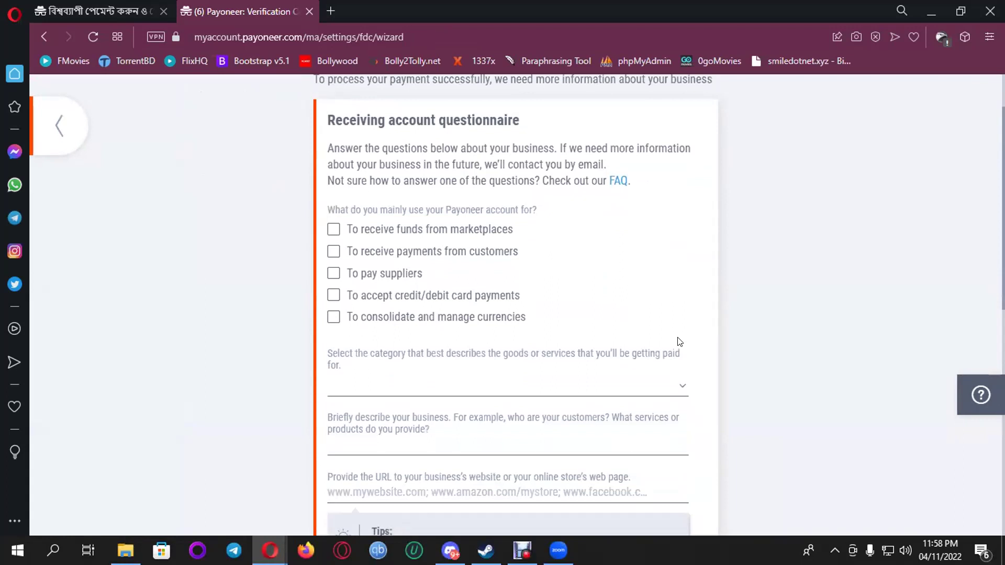
left_click(333, 230)
scroll(550, 327, "down", 2)
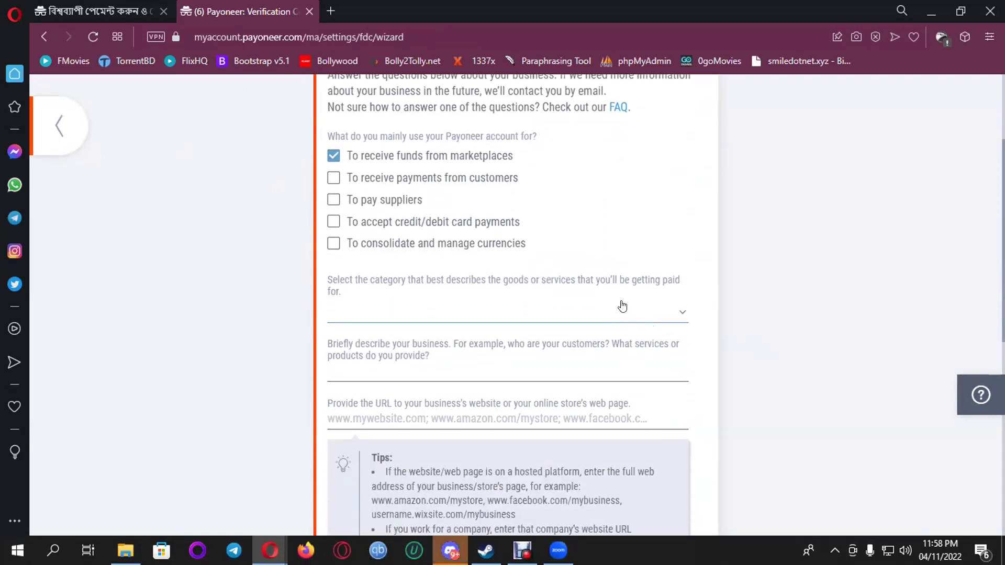
left_click(587, 307)
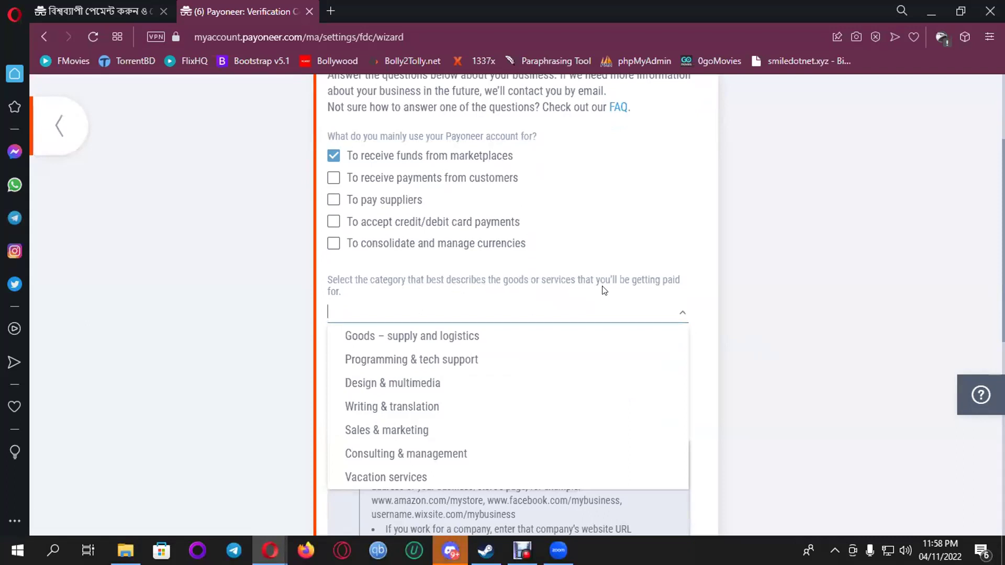
left_click(440, 361)
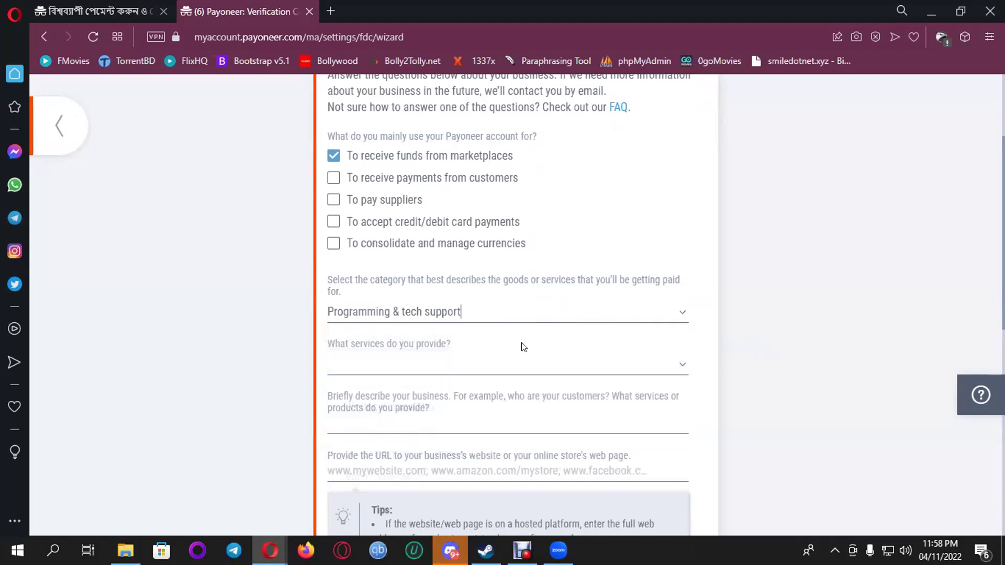
scroll(550, 352, "down", 3)
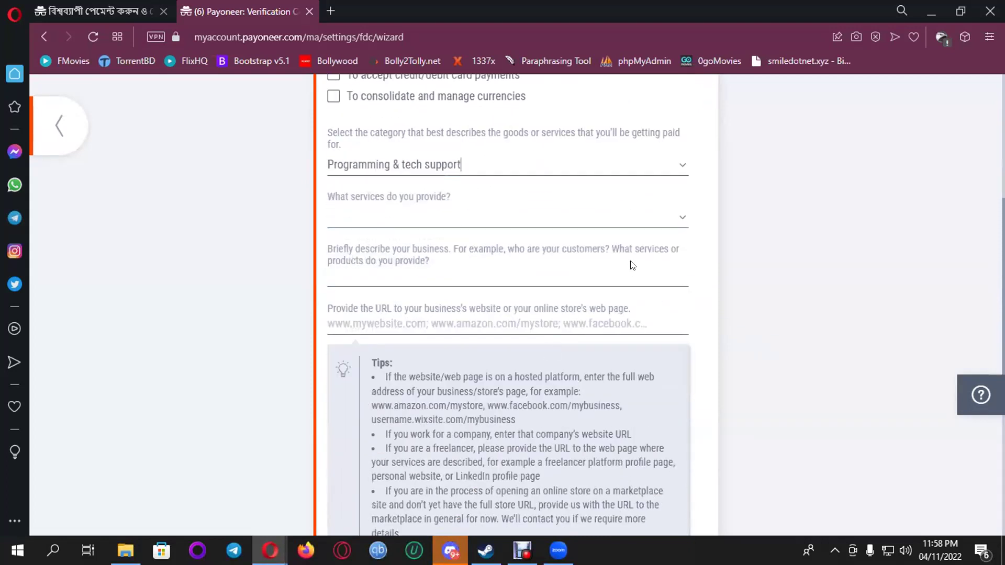
left_click(587, 212)
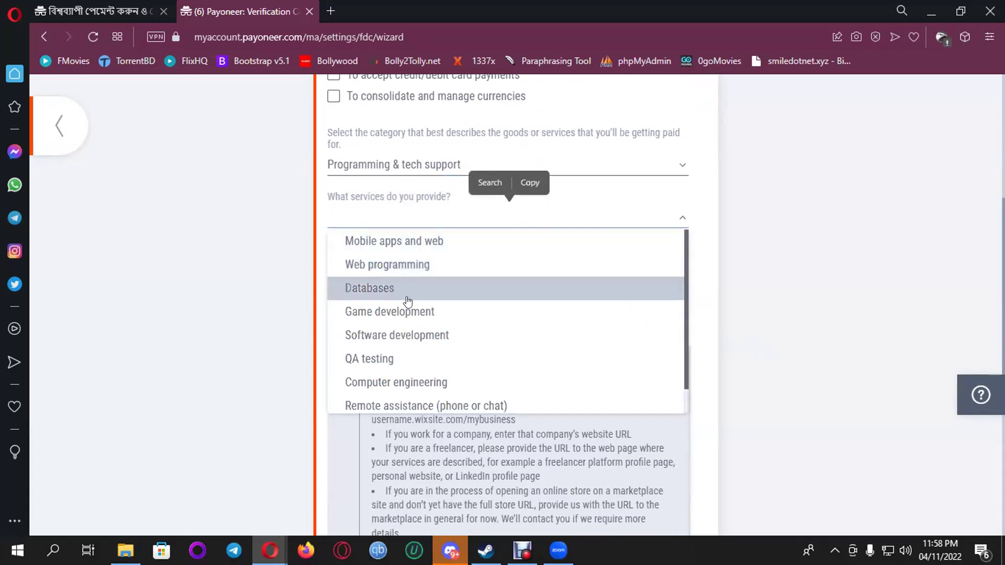
scroll(396, 399, "down", 1)
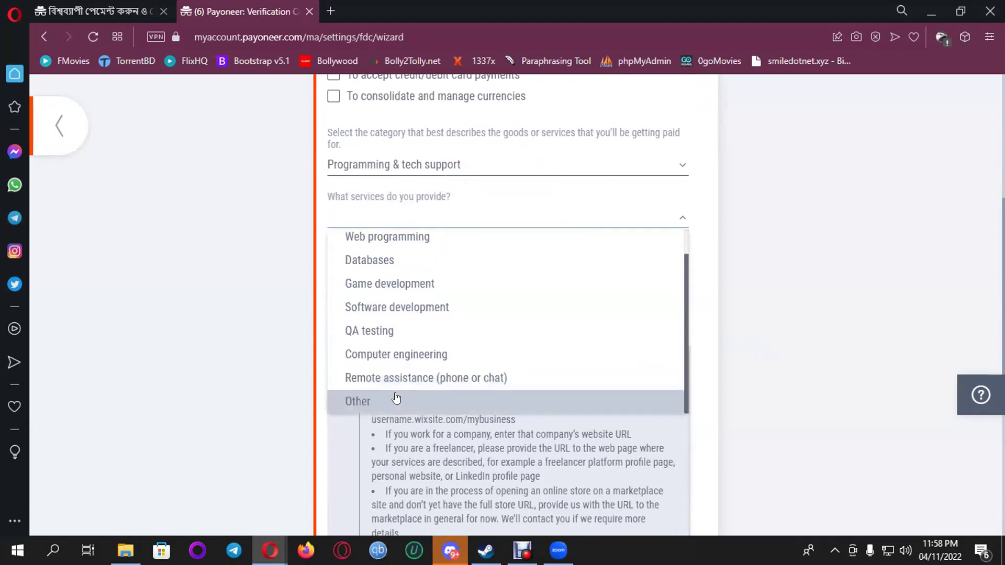
scroll(416, 366, "up", 1)
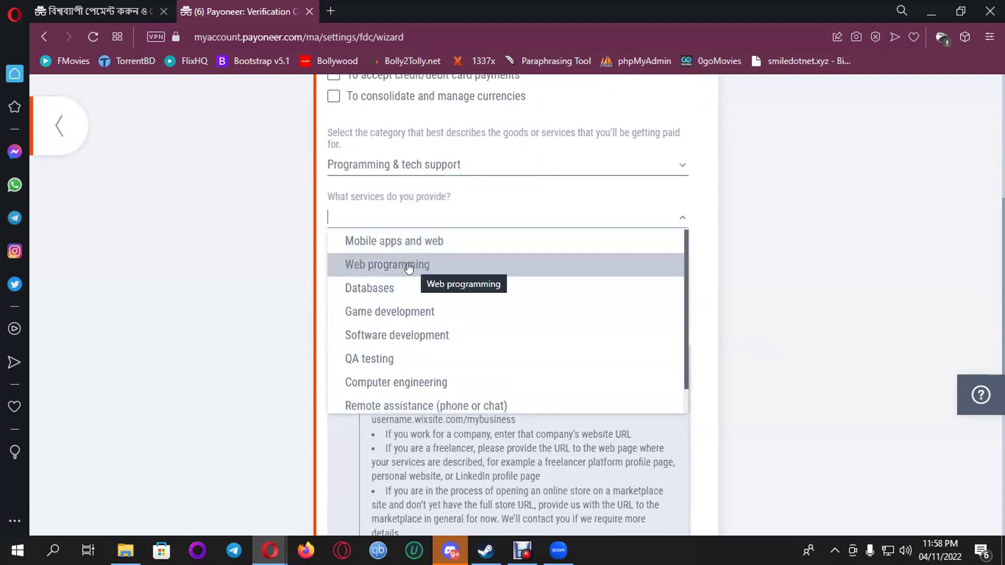
Pick Web programming as the service and describe the business as 'I am a freelancer an a web-Developer'
left_click(430, 268)
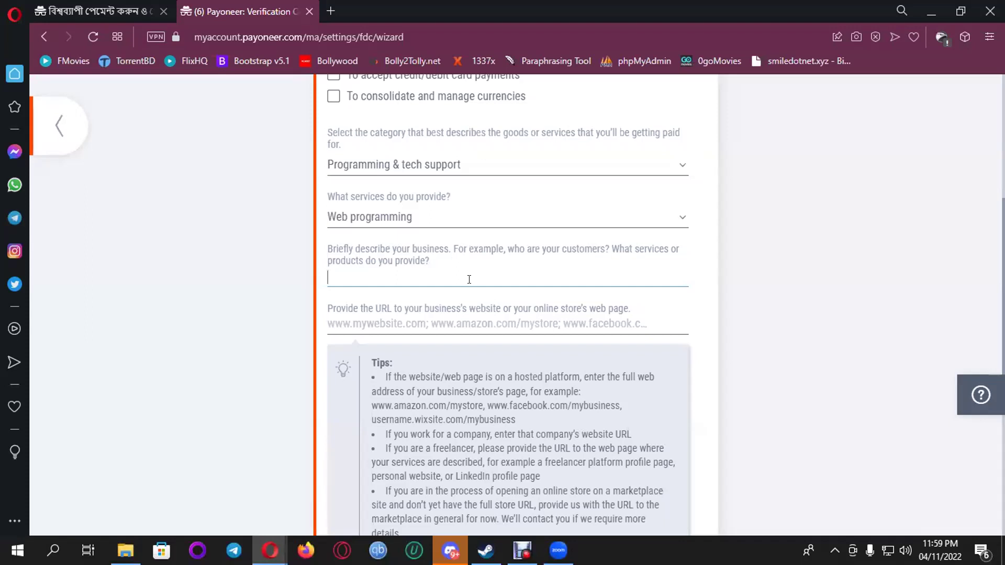
type("am a freelancer web")
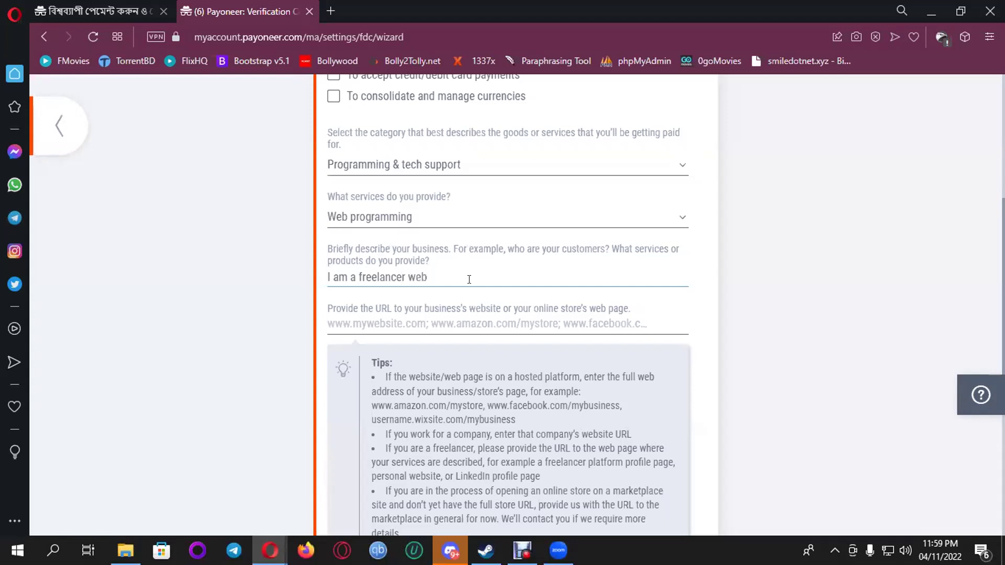
key("BackSpace")
key("BackSpace")
key("BackSpace")
type("an a web-Developer")
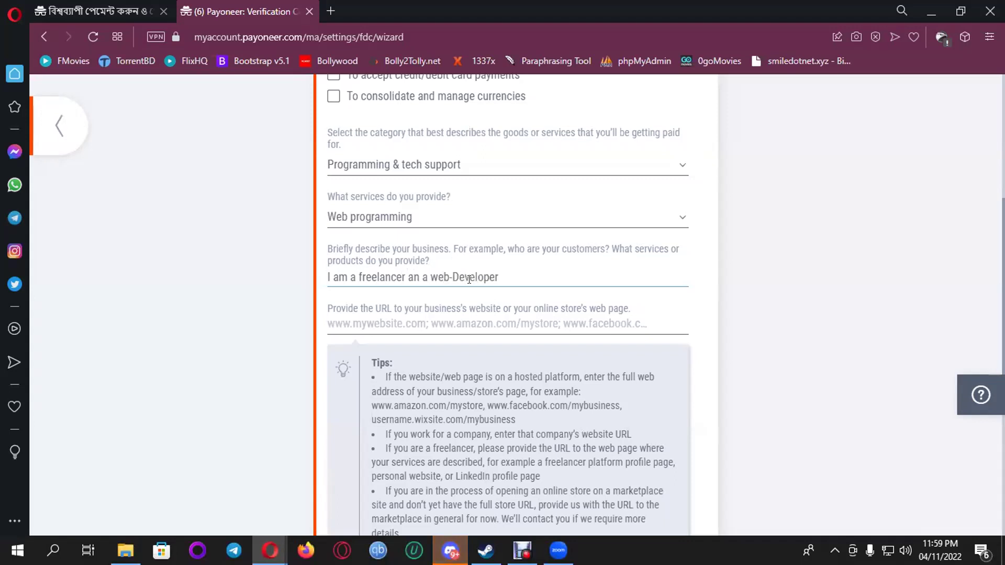
left_click(218, 317)
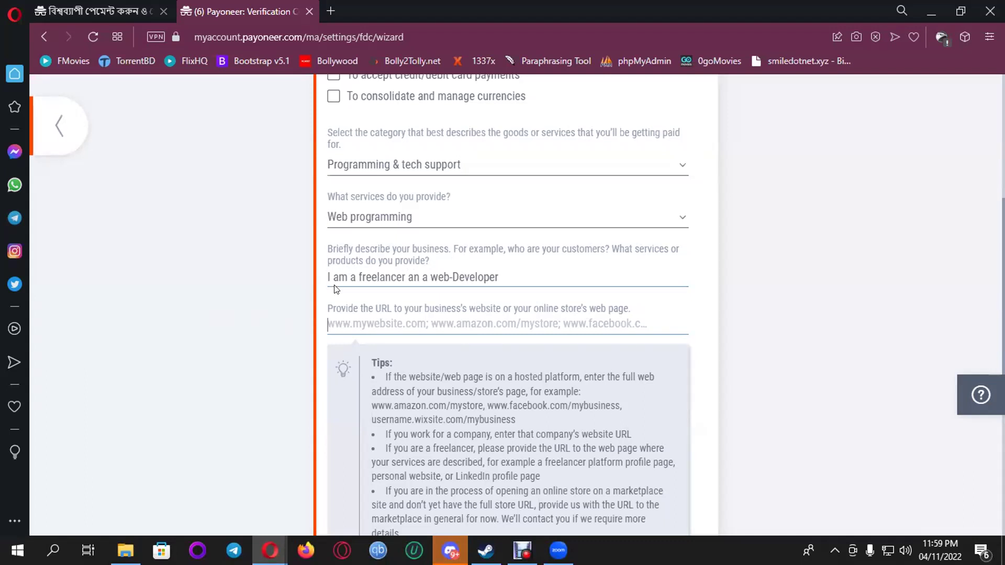
left_click(340, 317)
left_click(155, 464)
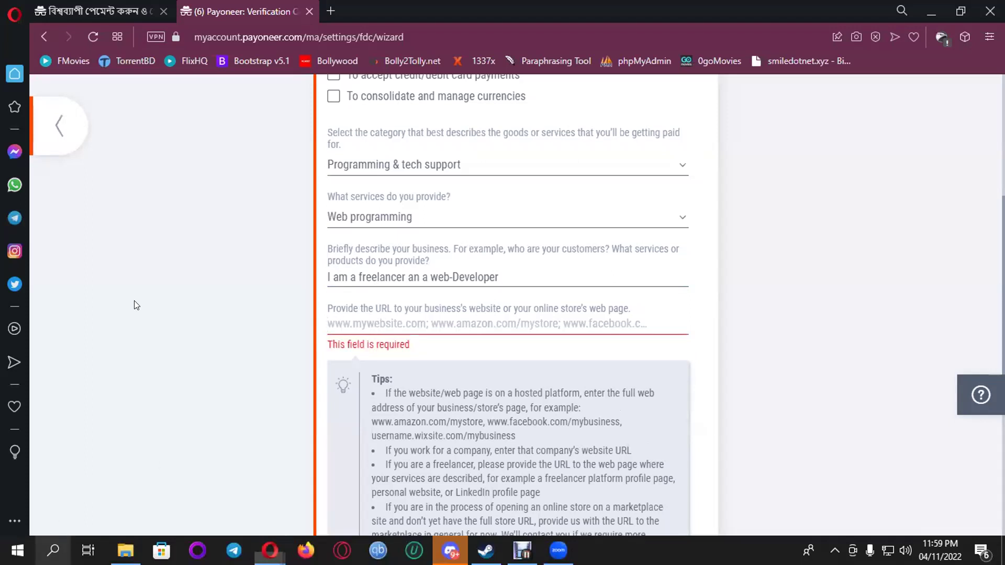
Relaunch Chrome with the first profile, restore the earlier Fiverr tabs, and open the account menu
left_click(53, 550)
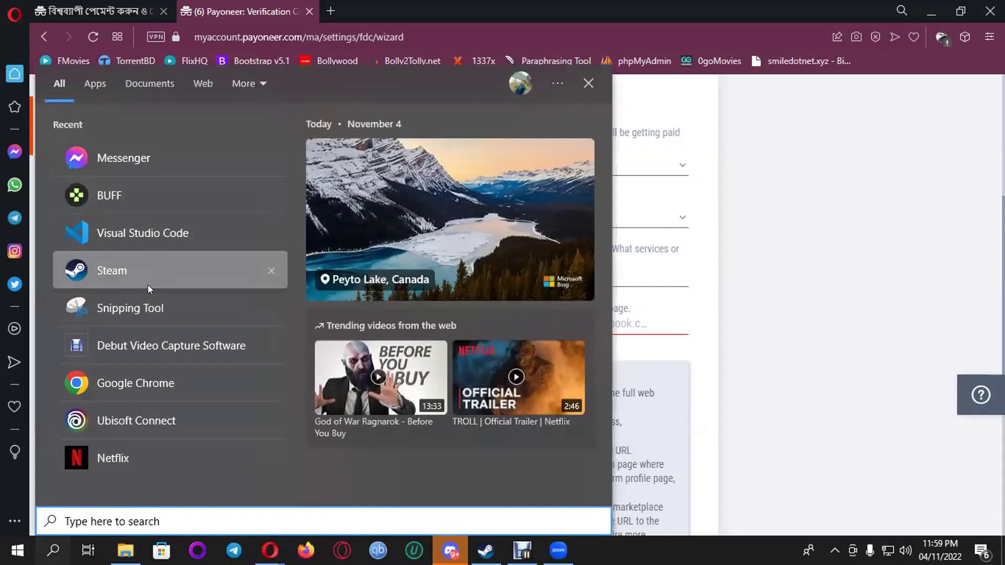
left_click(125, 381)
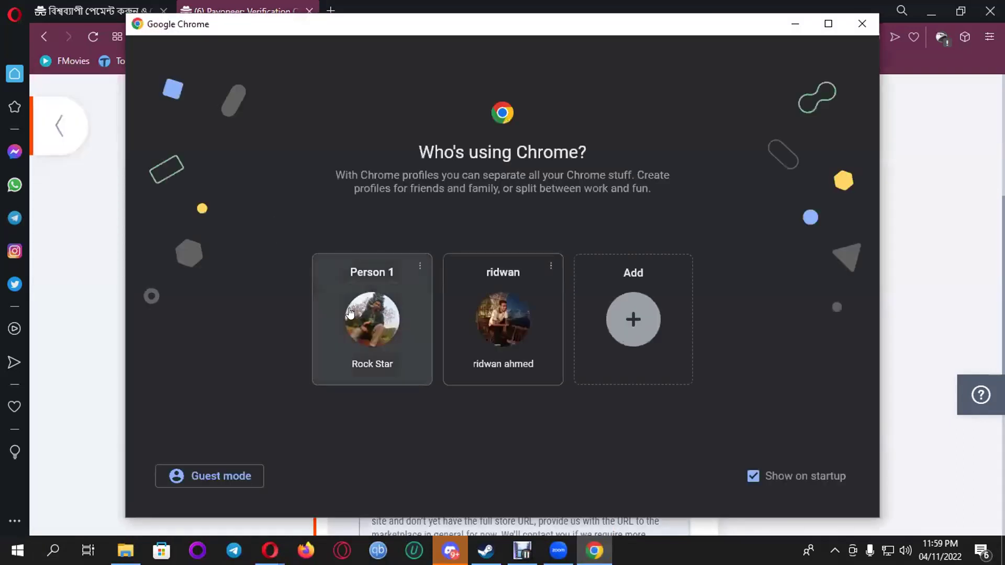
left_click(350, 312)
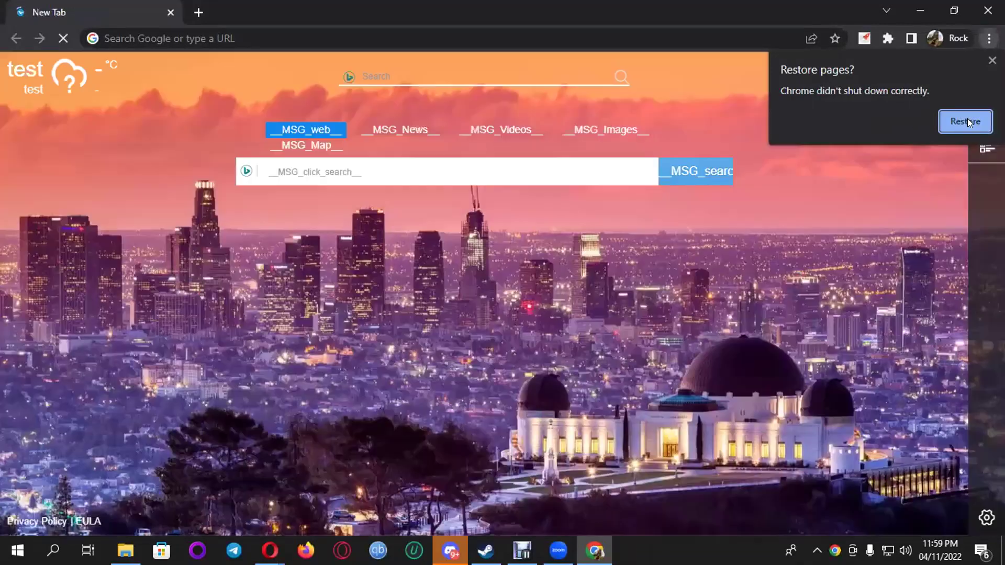
left_click(966, 121)
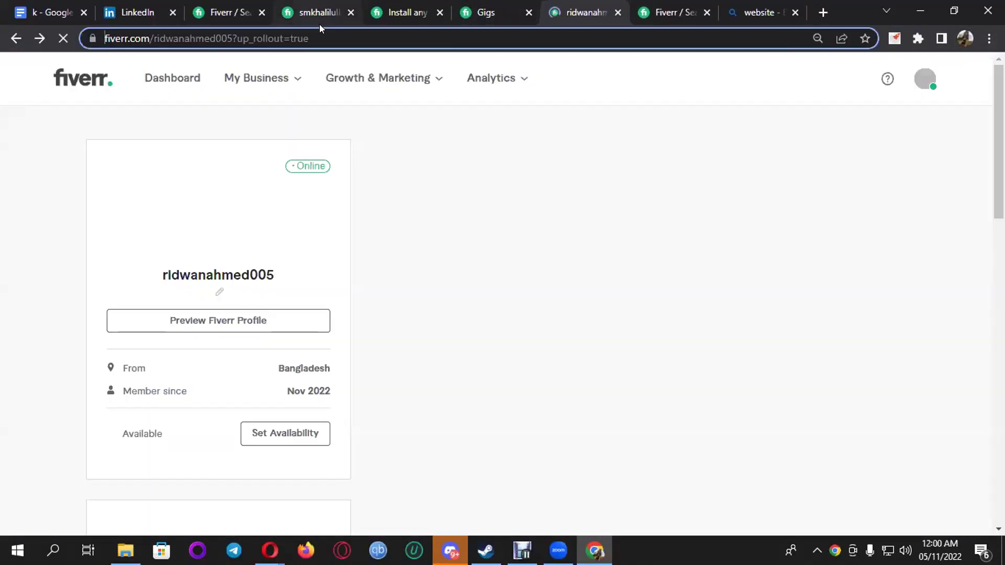
left_click(319, 24)
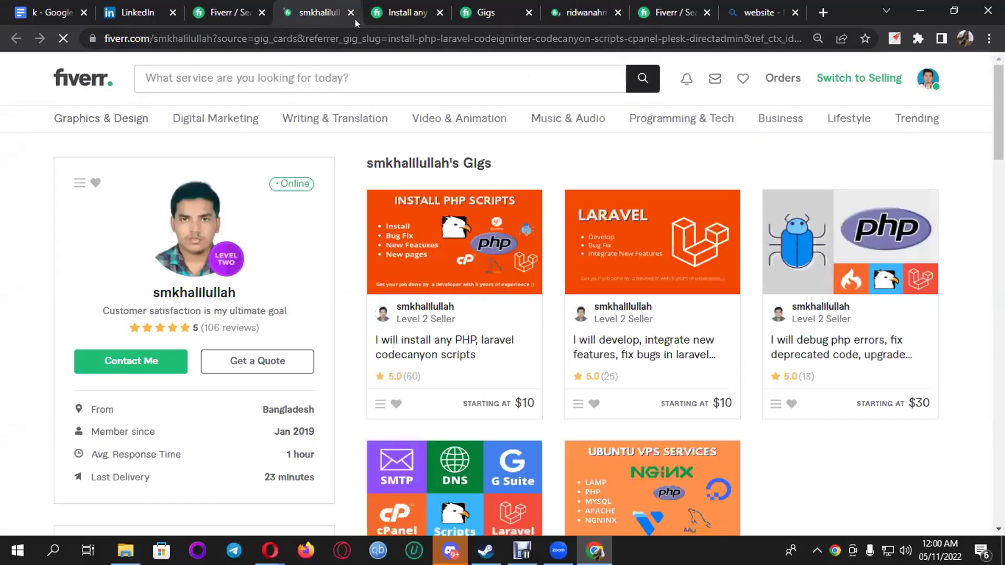
left_click(666, 12)
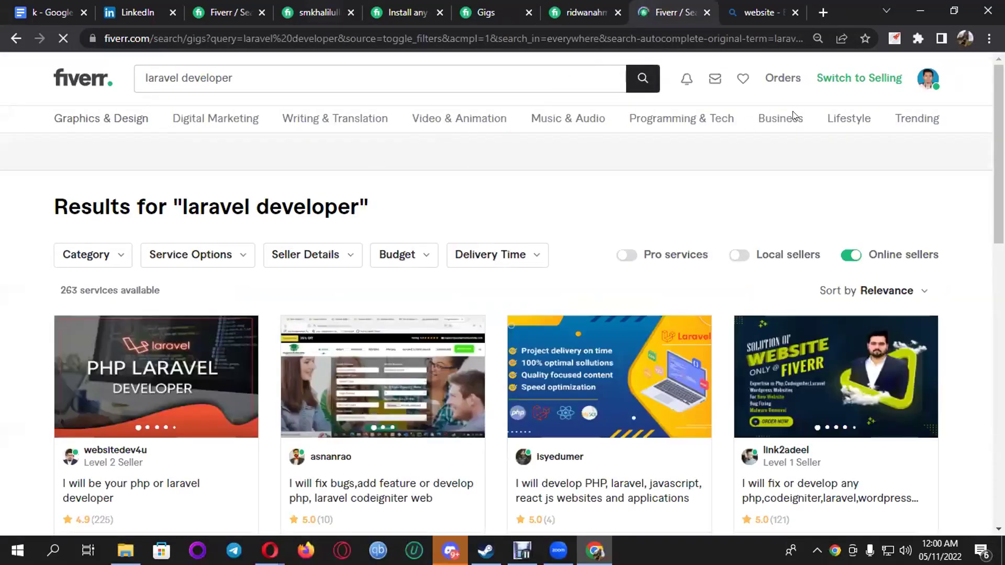
left_click(922, 80)
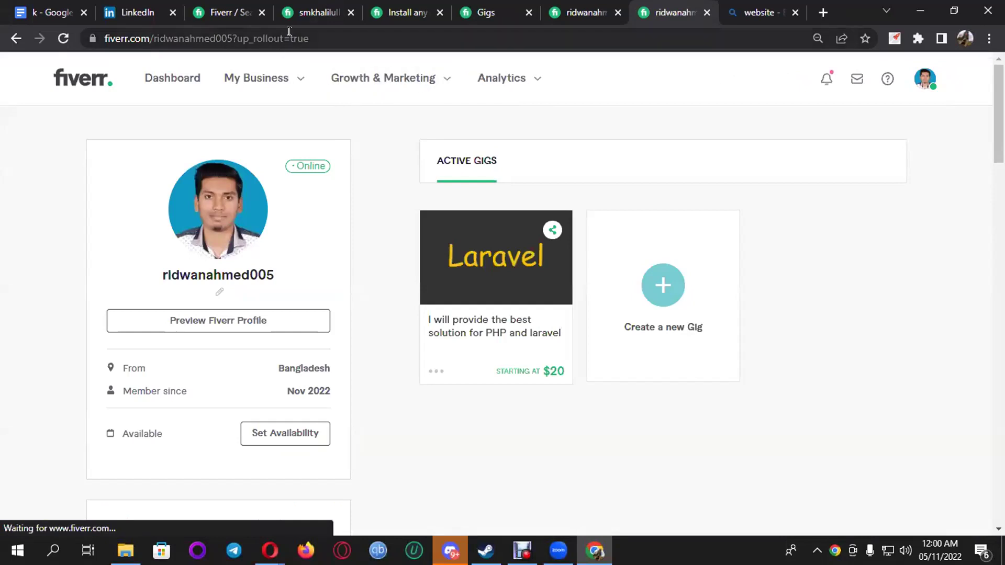
Select the Fiverr profile link without its extra parameters, then return to the Payoneer form in Opera
left_click(338, 34)
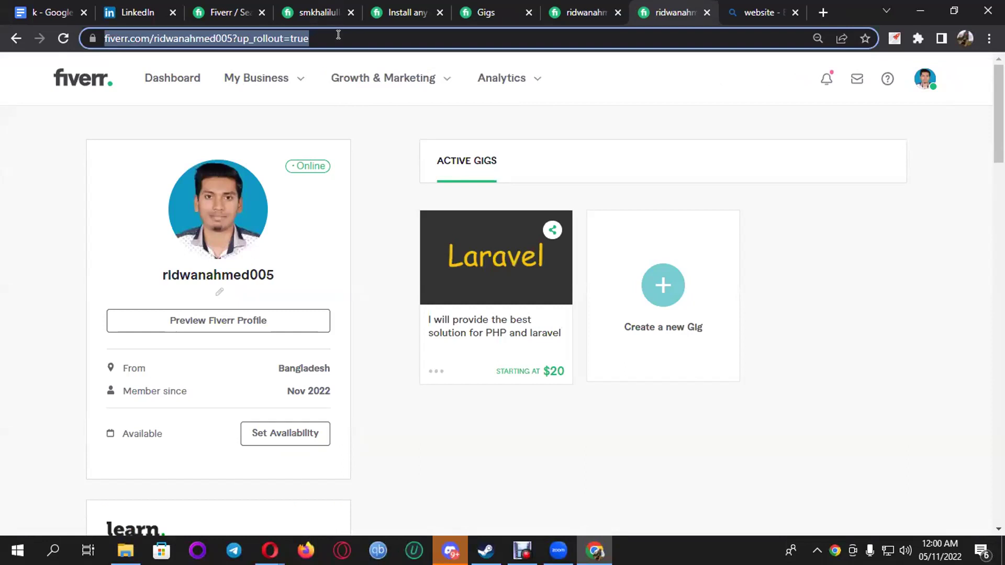
left_click(361, 207)
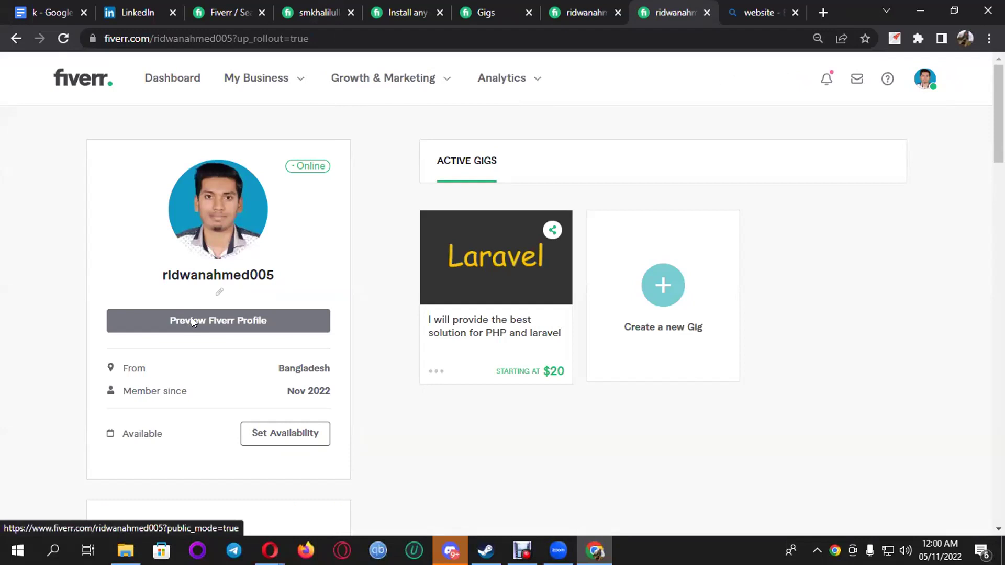
left_click_drag(329, 34, 175, 34)
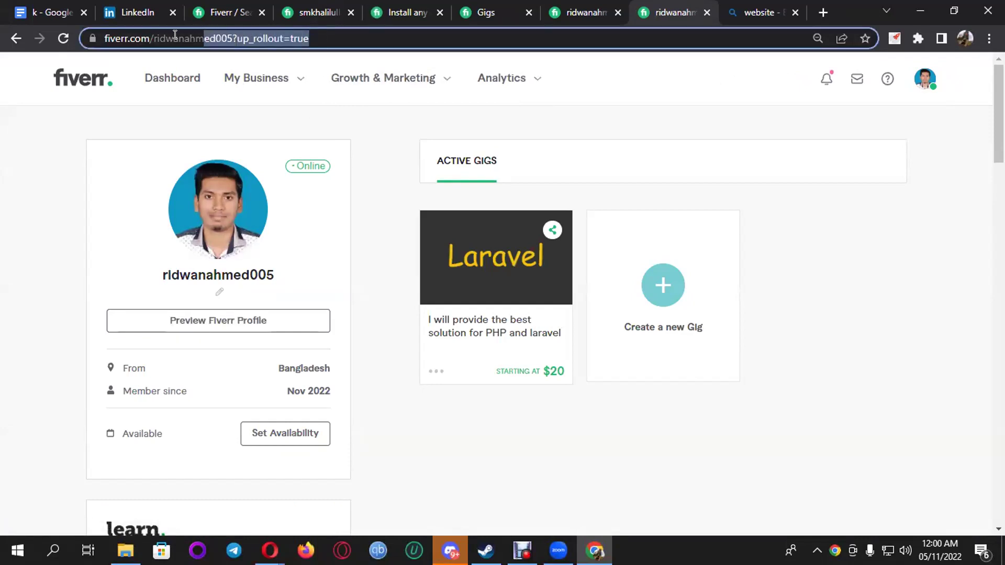
left_click(368, 134)
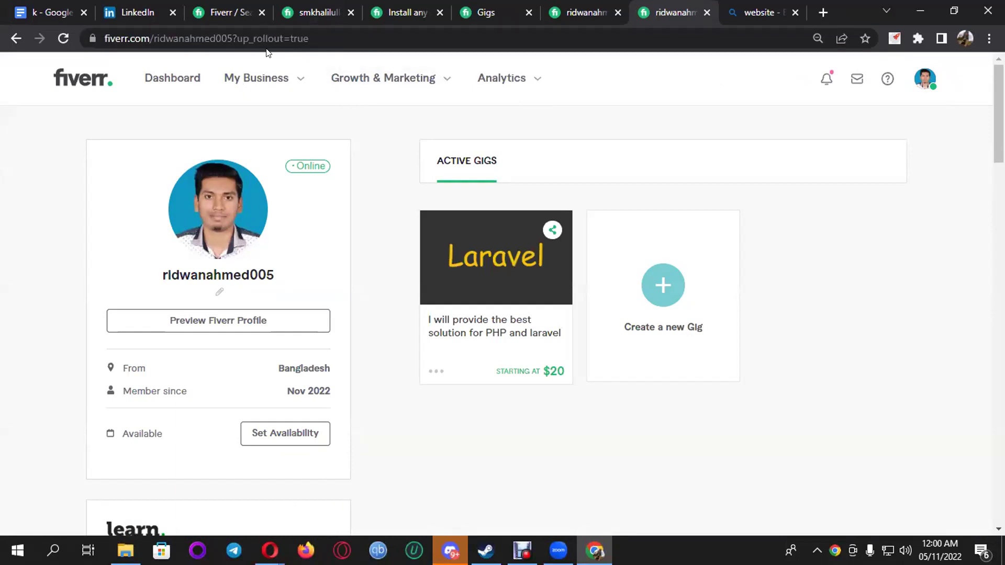
left_click(238, 33)
left_click(275, 34)
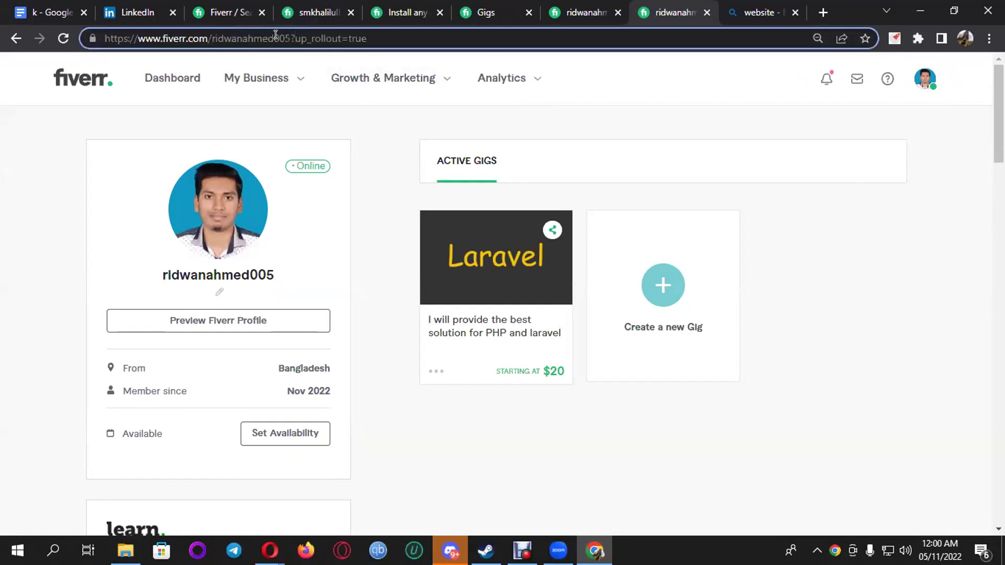
left_click_drag(291, 35, 96, 38)
key("ctrl+c")
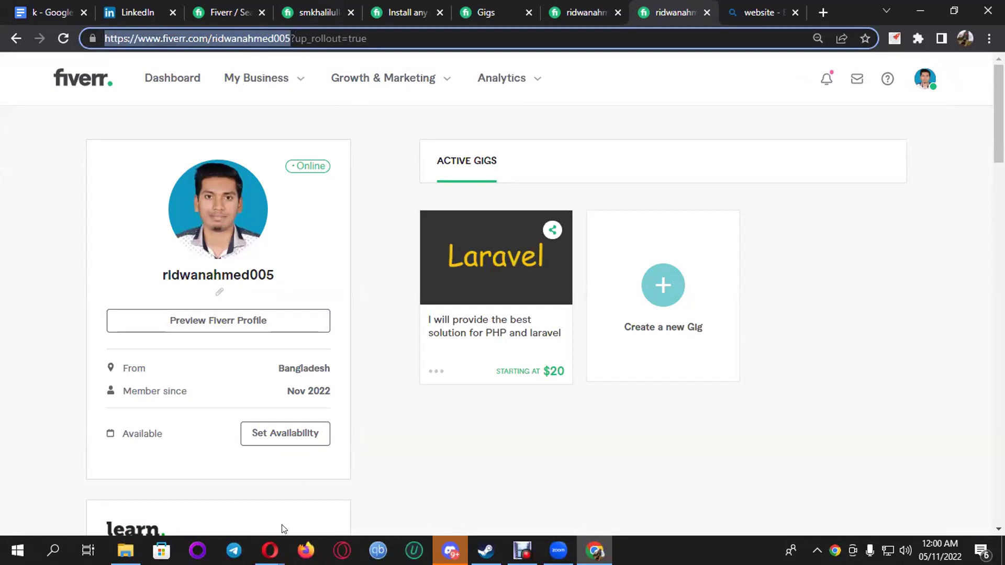
left_click(270, 551)
left_click(336, 493)
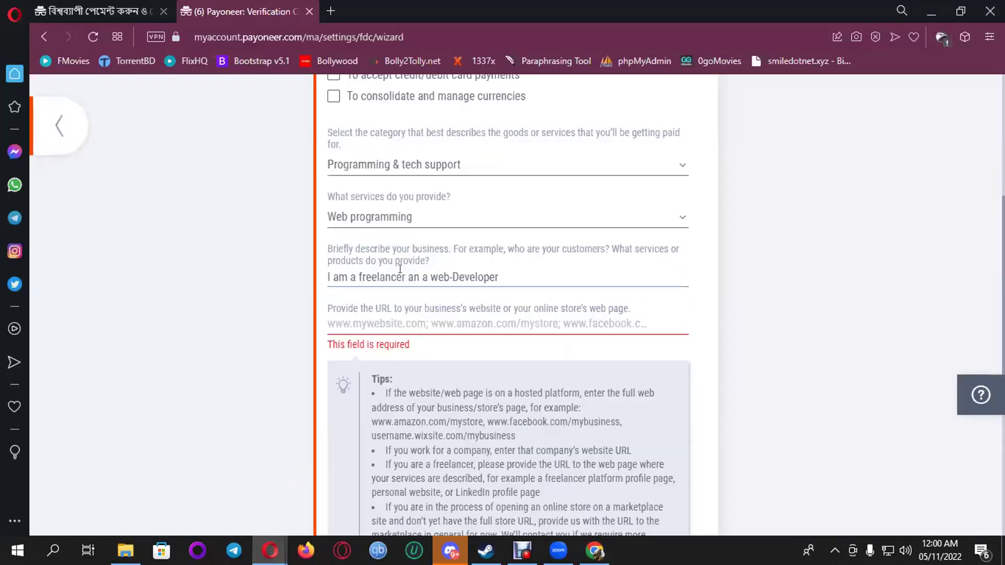
Paste the Fiverr seller profile link into the business website field
left_click(385, 316)
key("ctrl+v")
scroll(621, 281, "down", 1)
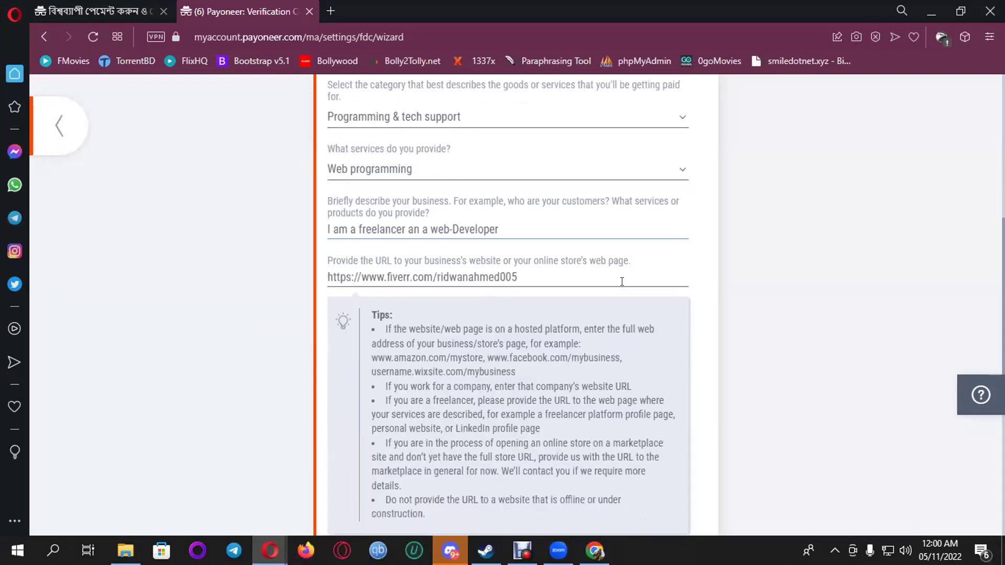
scroll(621, 282, "down", 5)
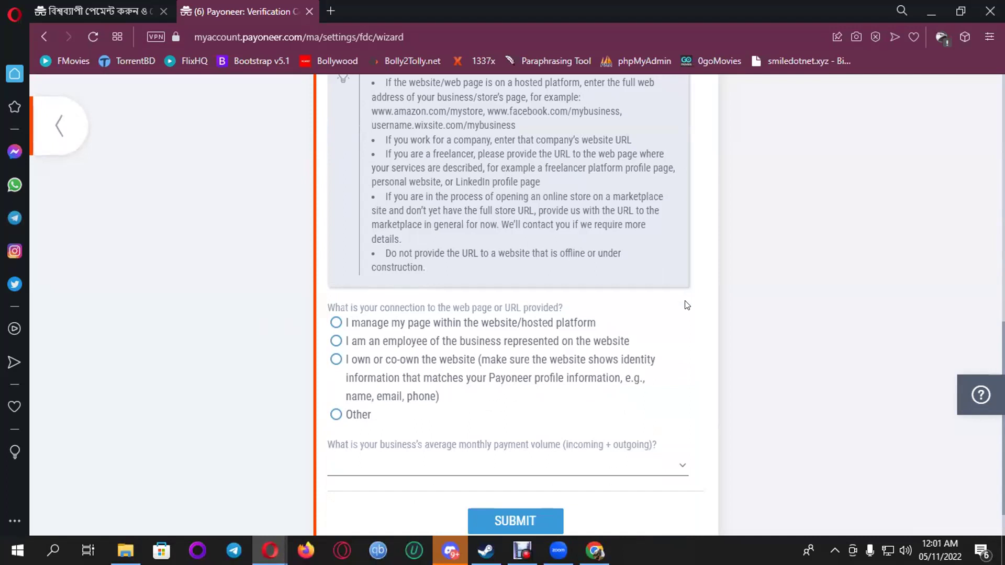
Answer 'I am an employee of the business', pick 0-5,000 USD monthly volume, and submit
scroll(686, 306, "down", 1)
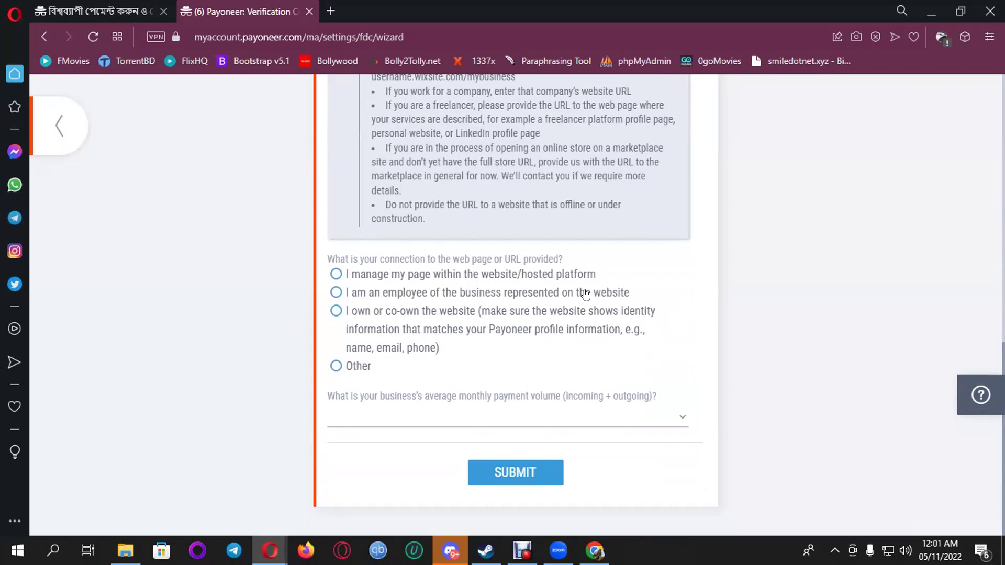
left_click(336, 297)
left_click(663, 420)
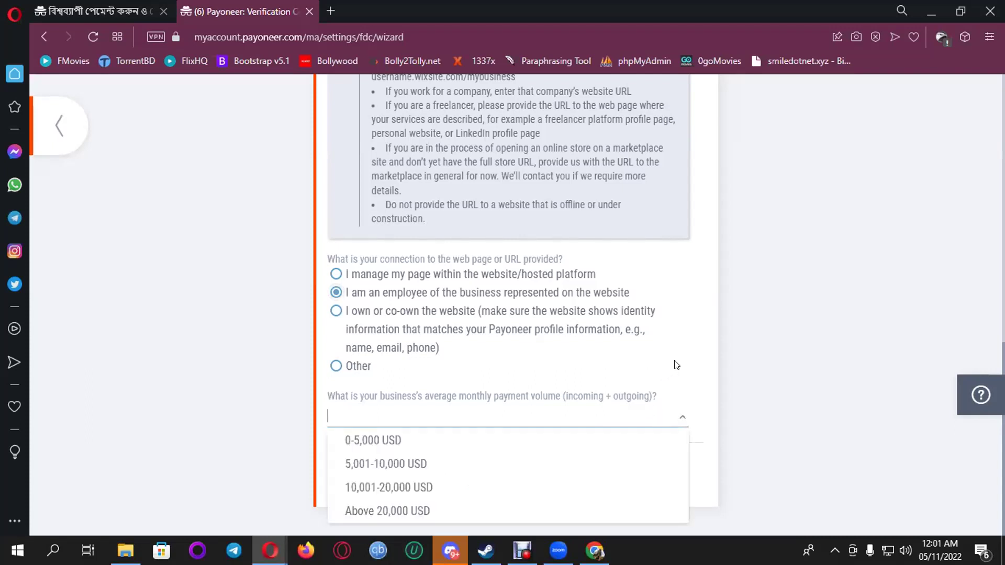
left_click(381, 443)
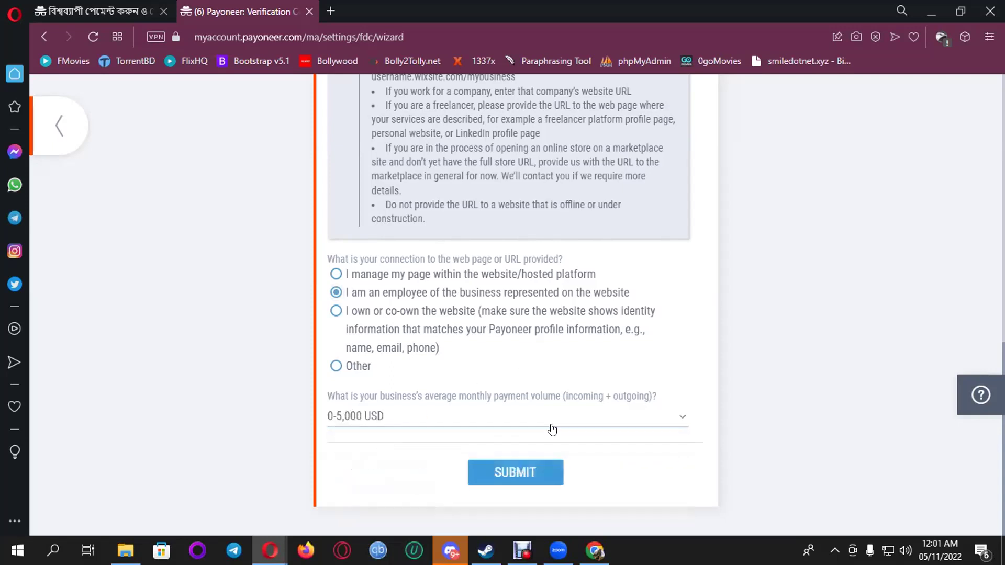
left_click(513, 474)
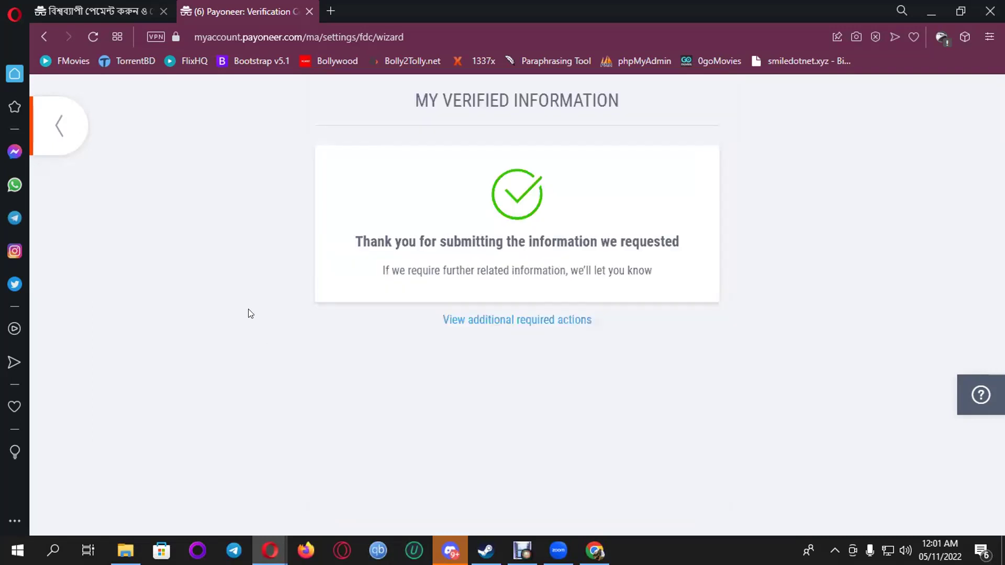
Open the Government-issued photo ID request from the additional required actions
left_click(510, 323)
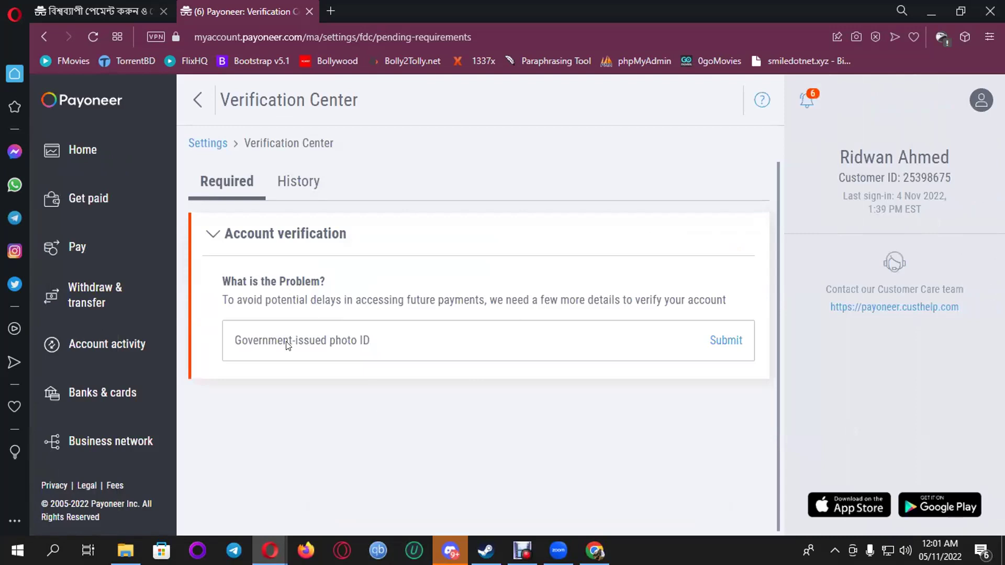
left_click(725, 340)
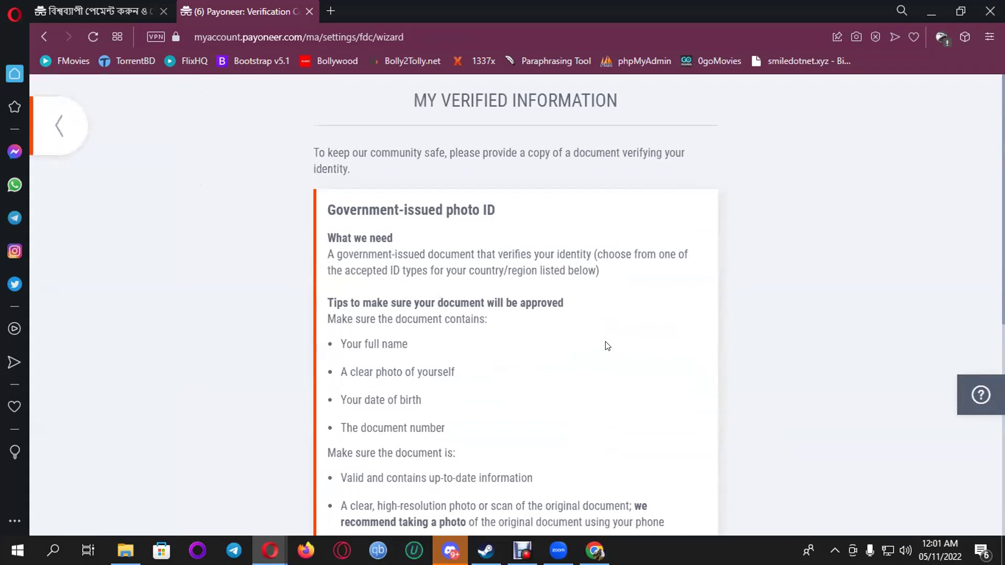
Choose Smart National Identity Card as the photo ID document type
scroll(607, 345, "down", 4)
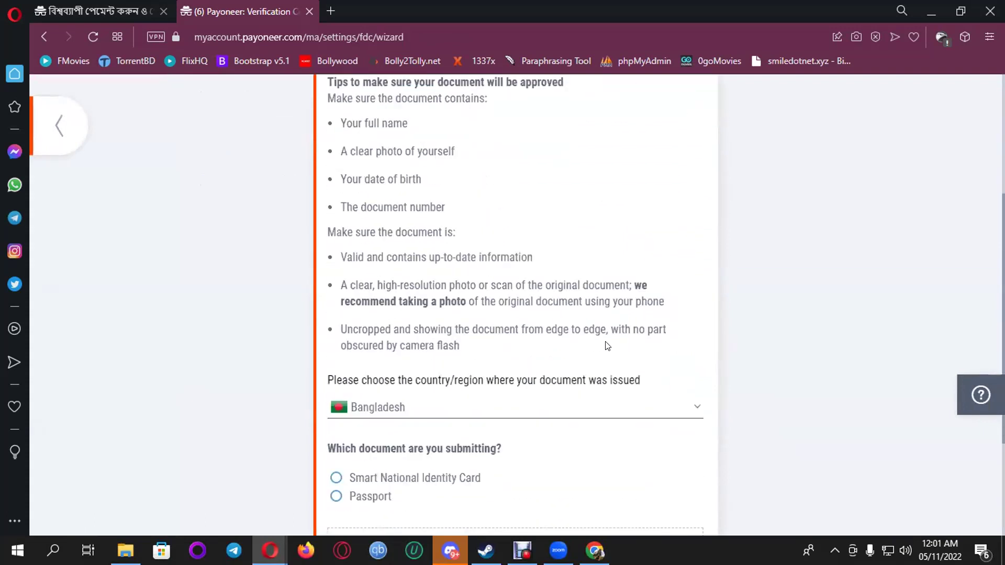
scroll(500, 440, "down", 3)
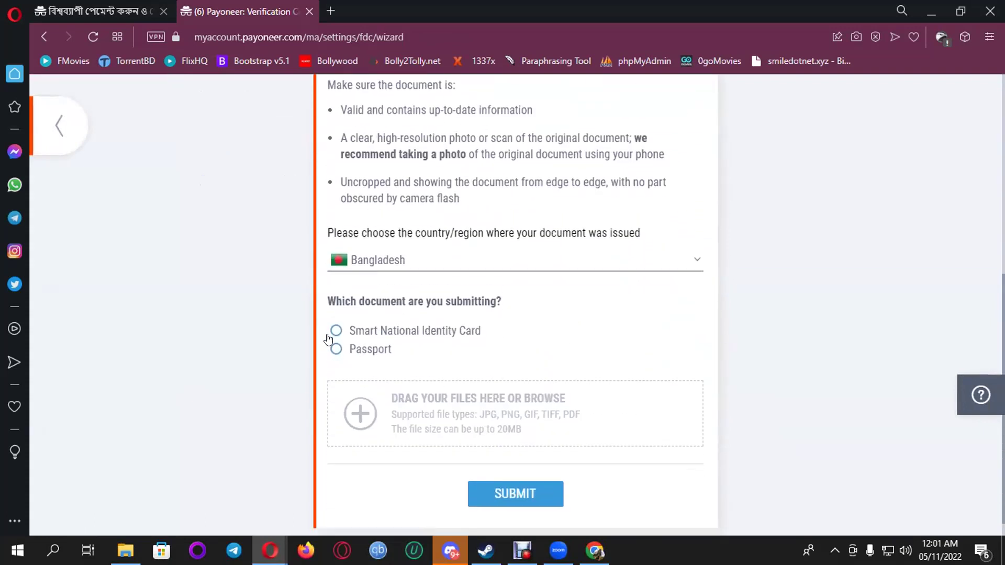
left_click(335, 330)
Look over the ID card photos in File Explorer's Downloads folder, then go back to Payoneer in Opera
scroll(533, 303, "down", 2)
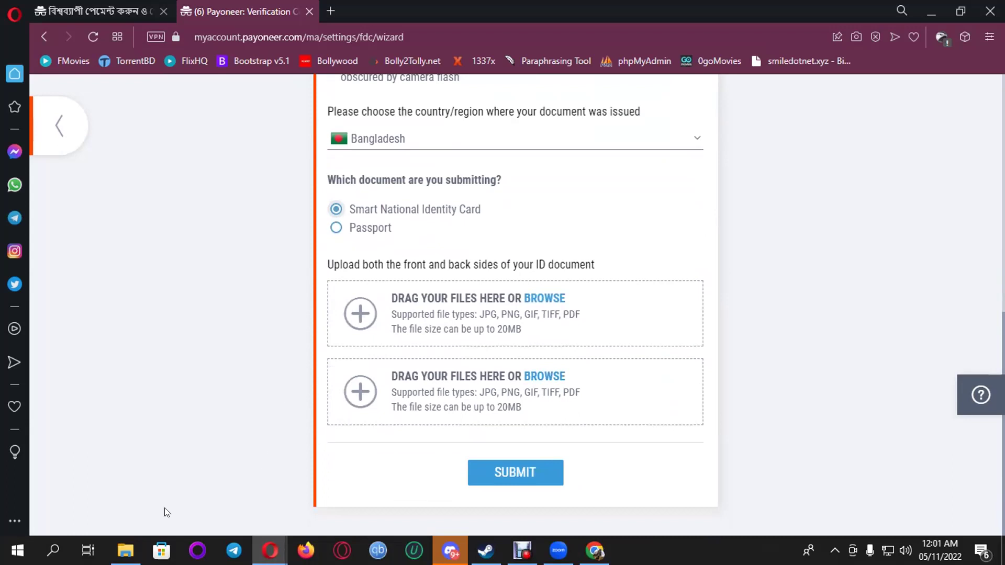
mouse_move(125, 549)
left_click(156, 489)
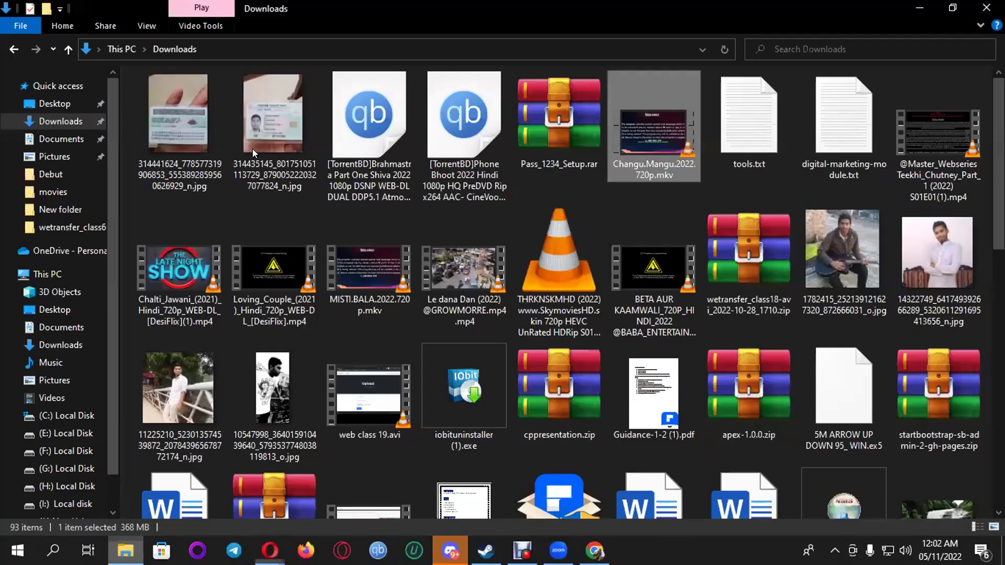
left_click_drag(262, 117, 309, 209)
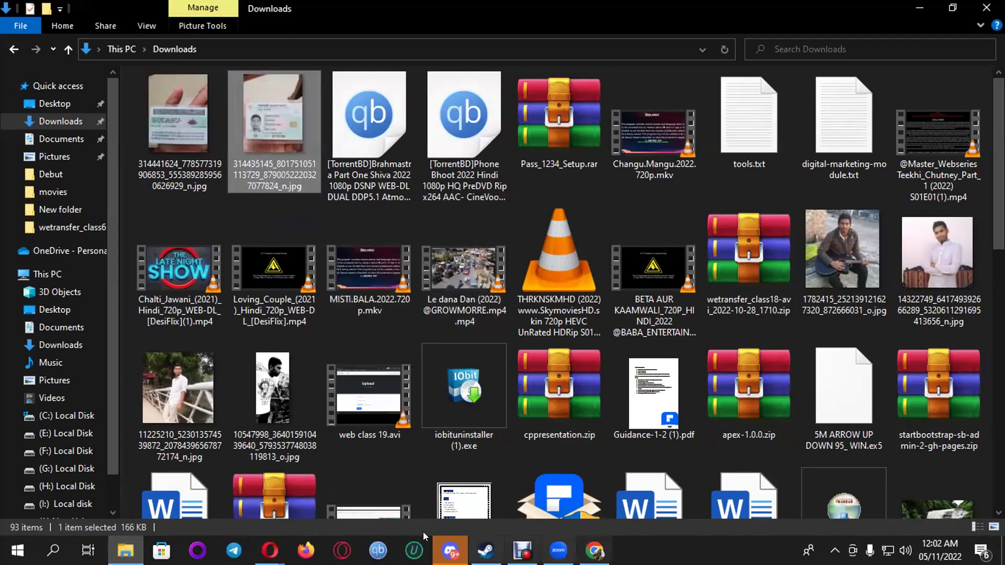
mouse_move(270, 550)
left_click(335, 512)
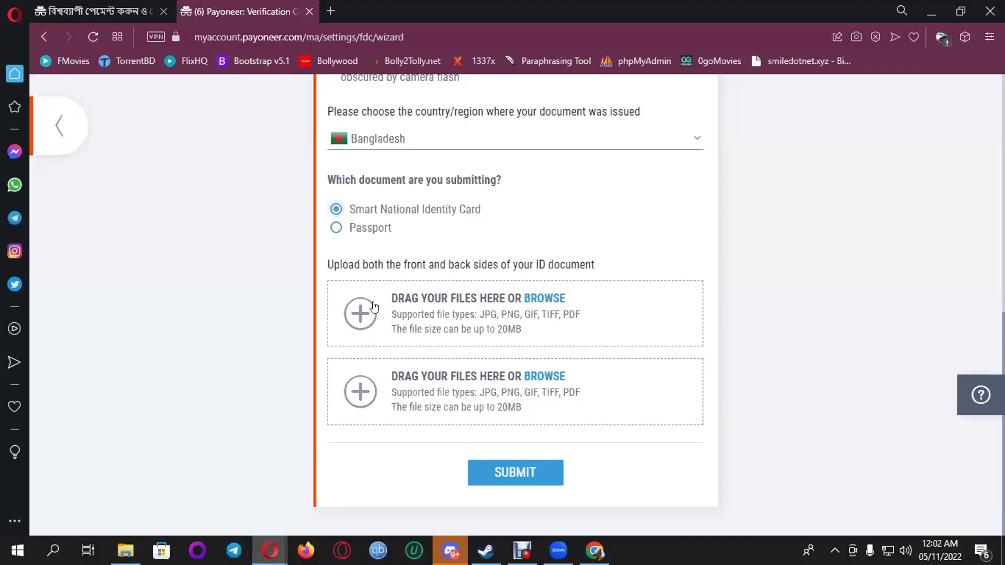
Upload the two downloaded ID card photos as the front and back sides and submit them
left_click(359, 312)
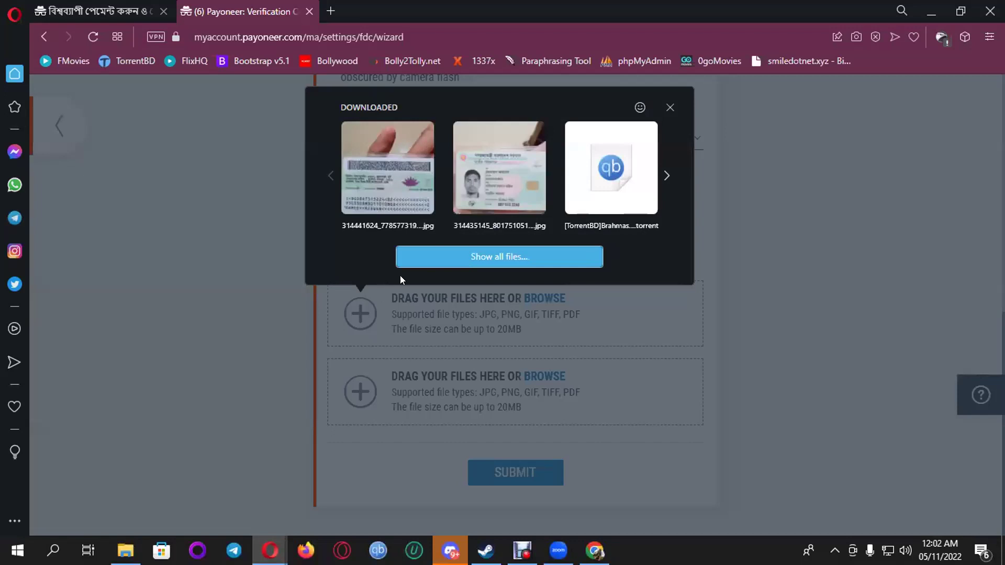
left_click(505, 169)
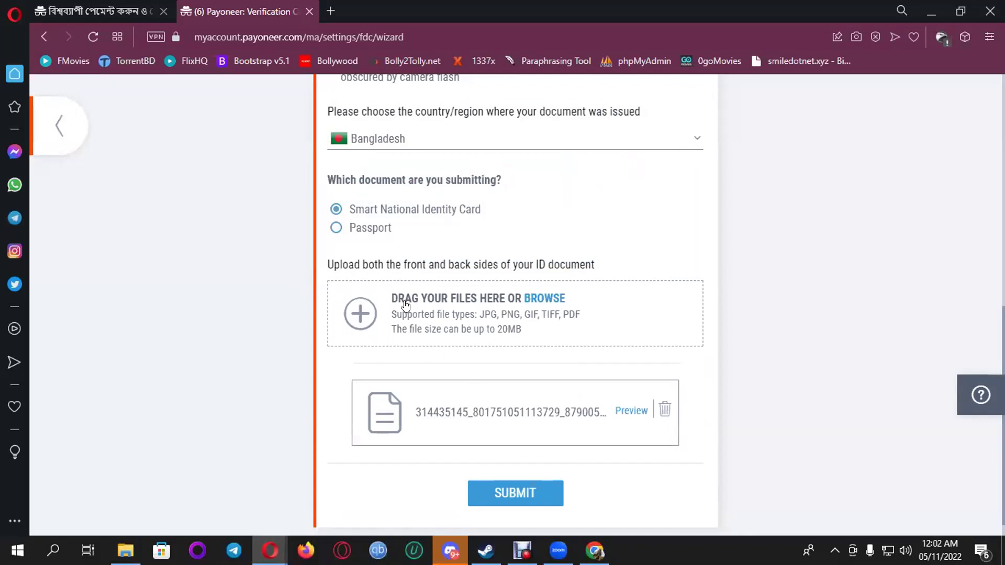
left_click(359, 313)
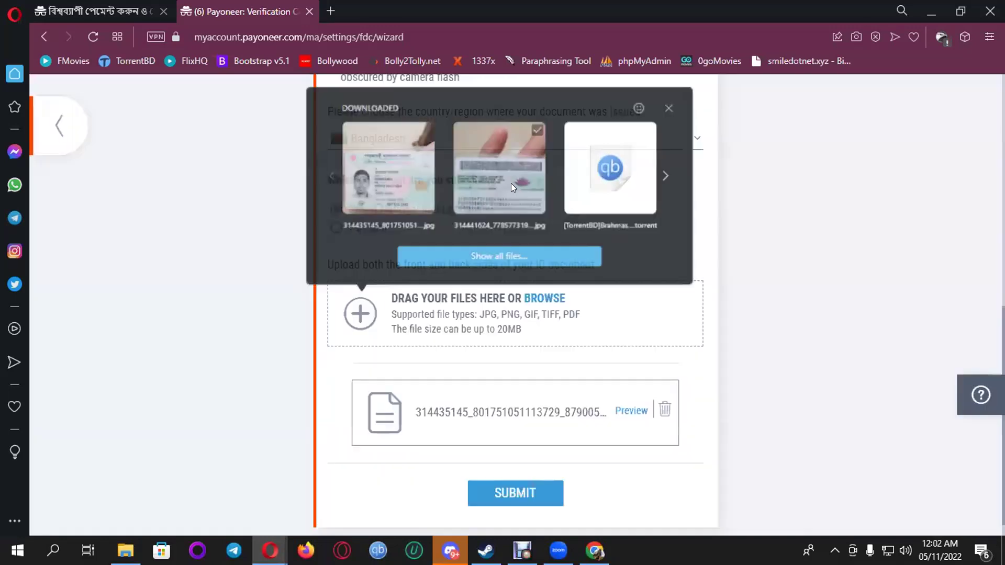
left_click(511, 183)
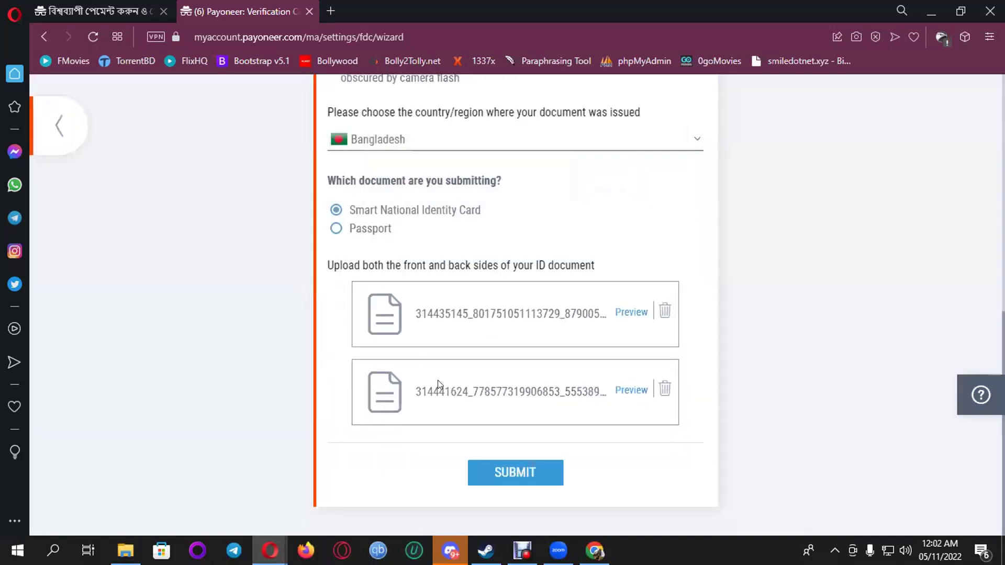
left_click(523, 474)
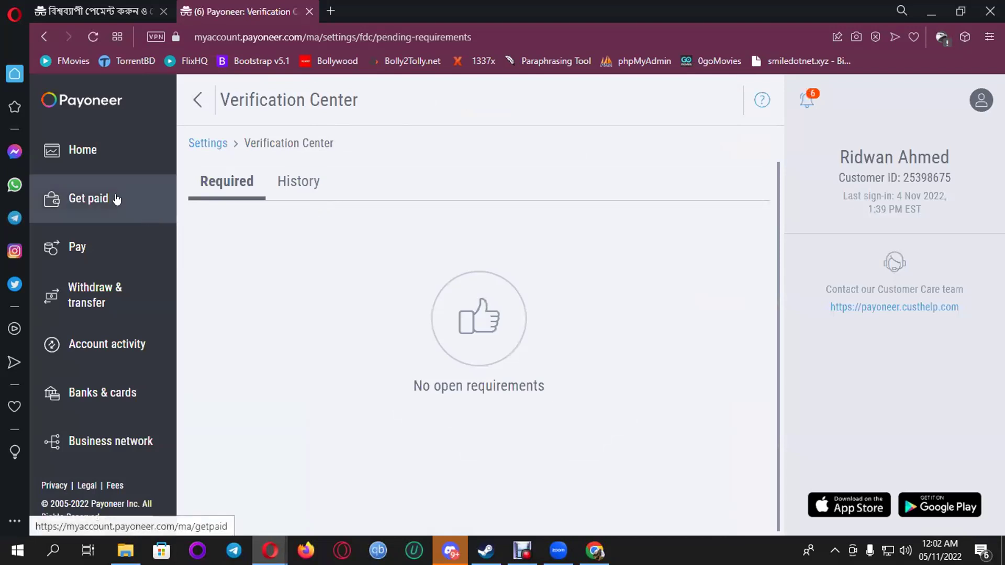
Show the verification History and highlight both requirements' 'Under review' status
left_click(285, 182)
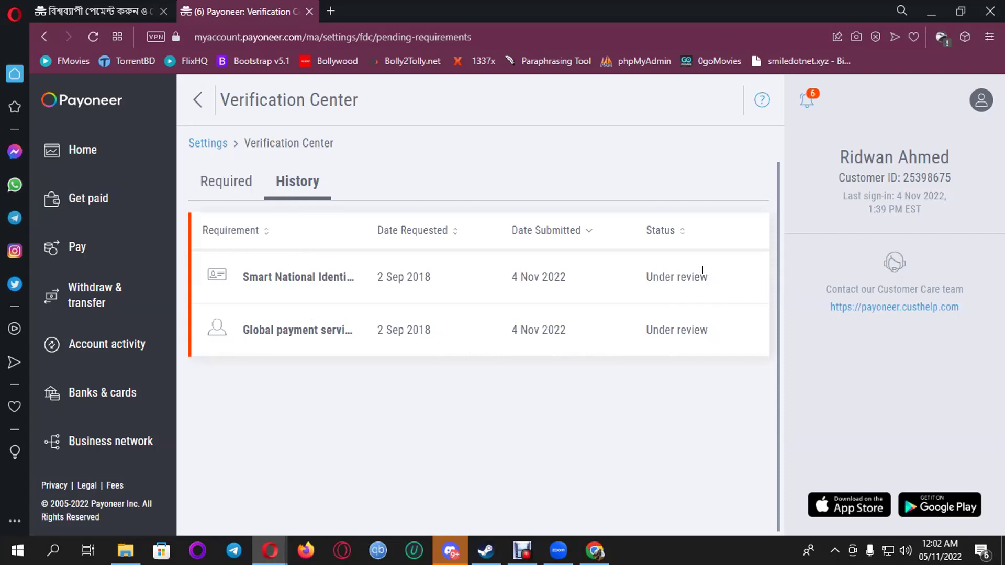
left_click_drag(708, 276, 644, 275)
left_click_drag(710, 329, 640, 329)
left_click(630, 406)
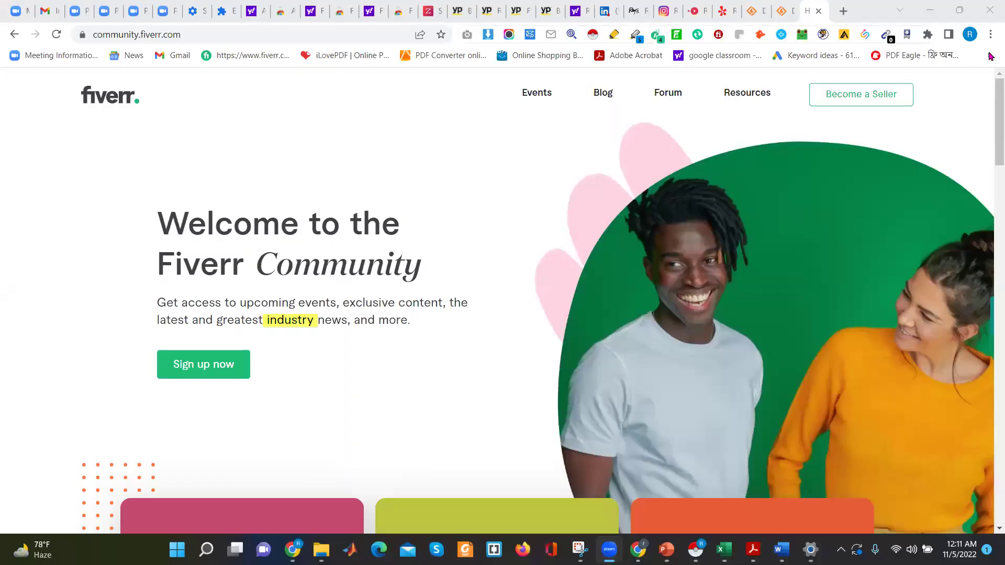
Bring the Fiverr 'admin support' search results window, listing 637 services, to the front
left_click(971, 35)
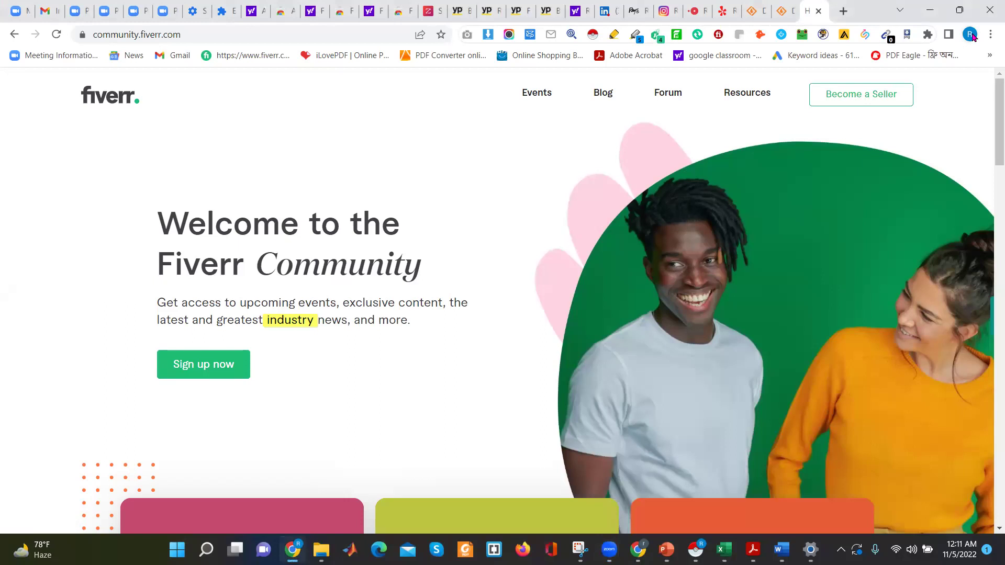
key("alt+Tab")
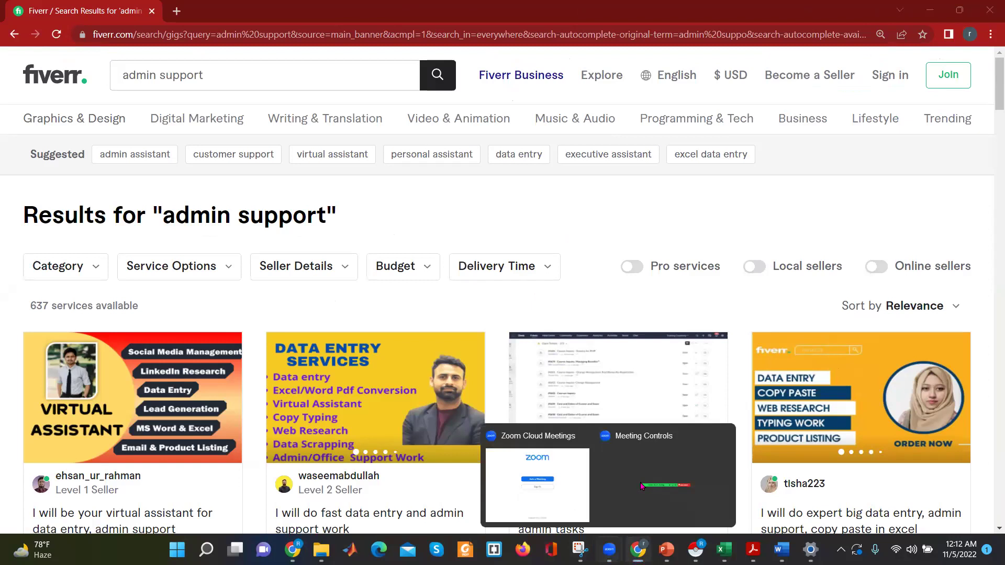
mouse_move(608, 549)
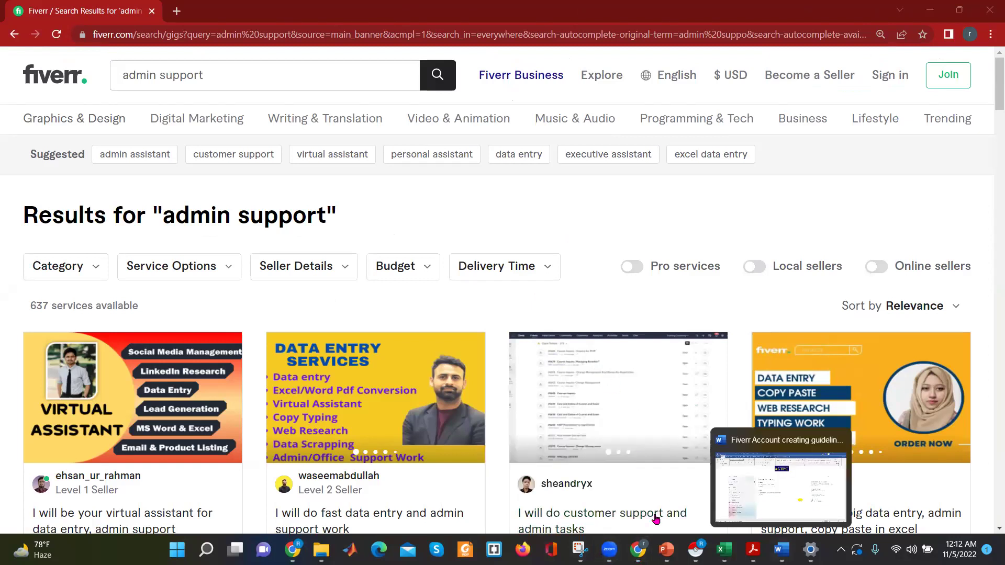